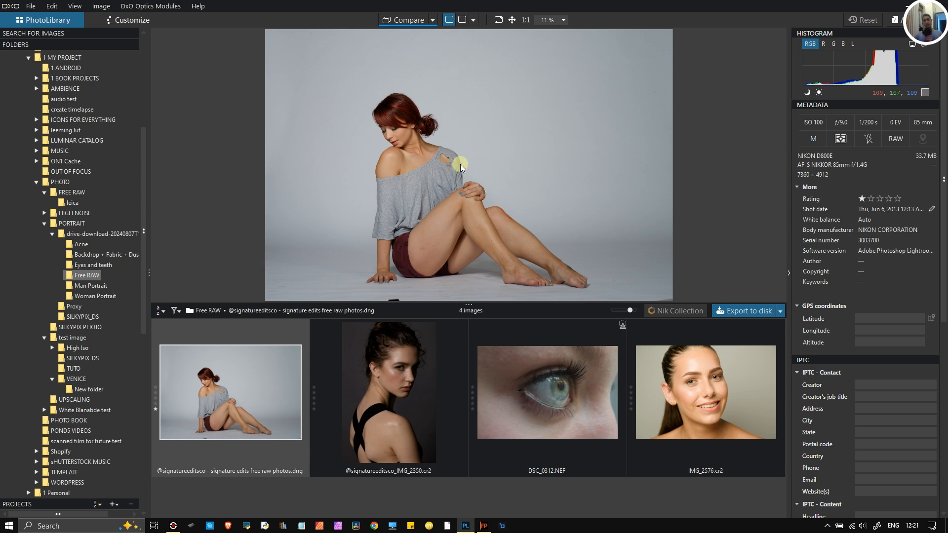
Step: Open the portrait IMG_2350.cr2 for customizing and display the general purpose presets available for it
left_click(405, 440)
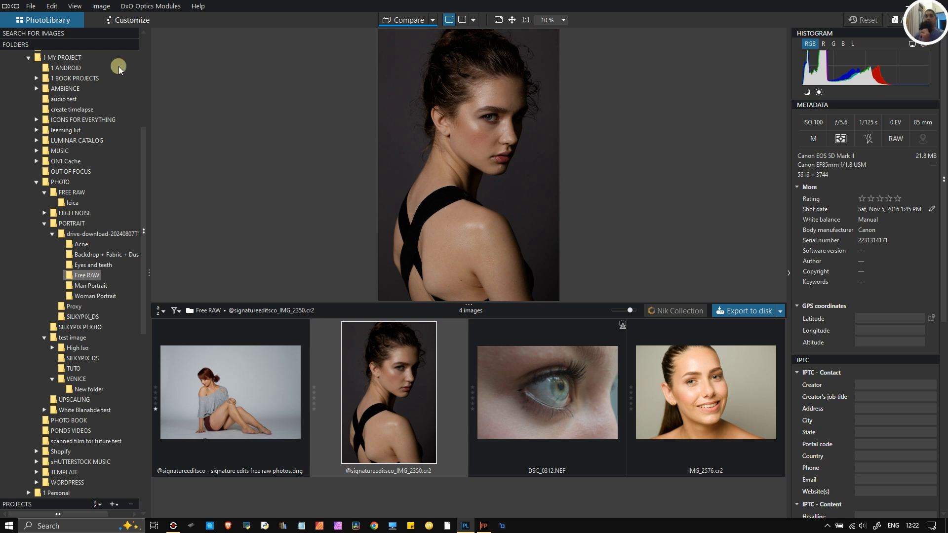
left_click(131, 20)
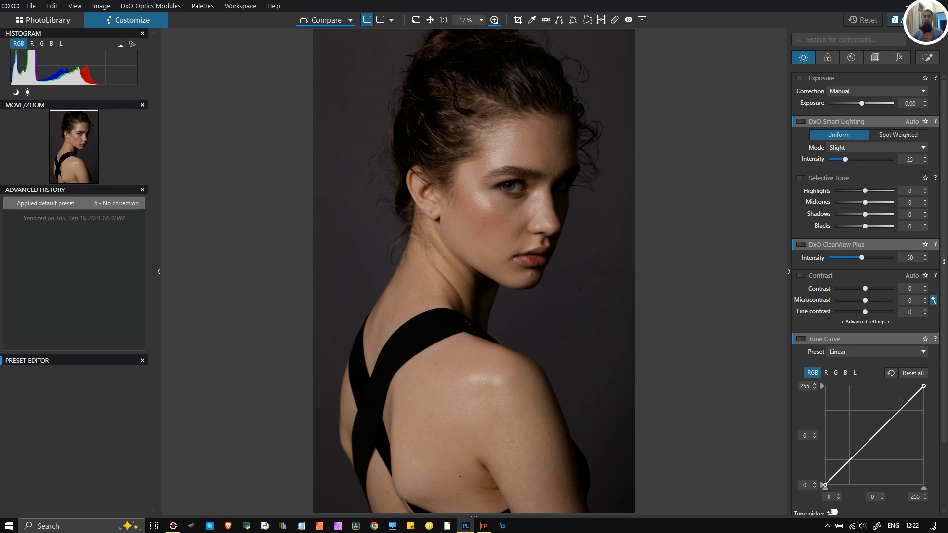
left_click(895, 20)
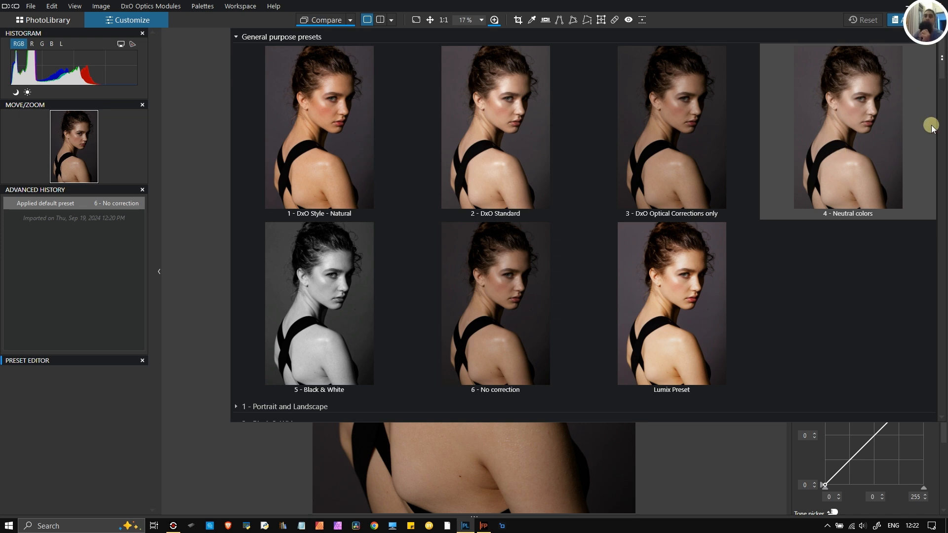
mouse_move(943, 64)
left_mouse_down()
mouse_move(943, 77)
mouse_move(944, 50)
left_mouse_up()
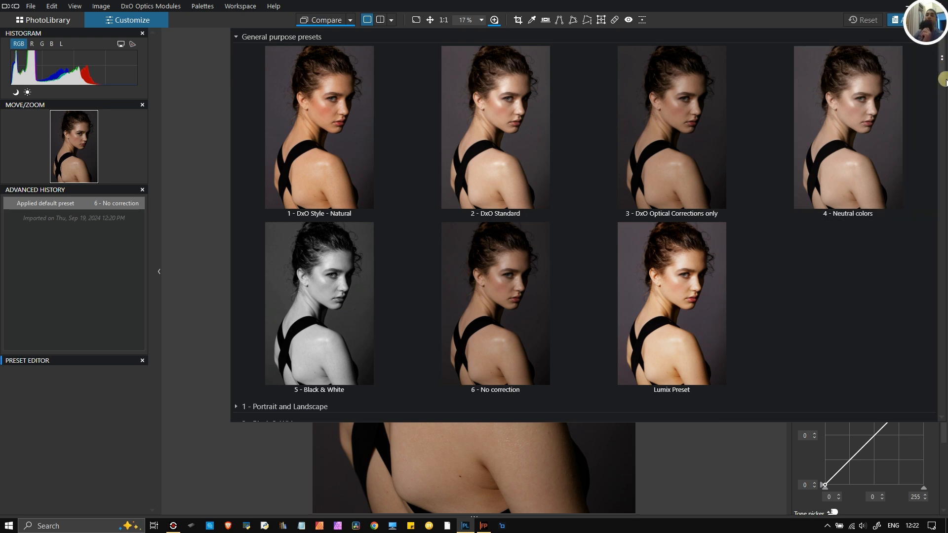
mouse_move(942, 62)
left_mouse_down()
mouse_move(939, 234)
mouse_move(941, 57)
left_mouse_up()
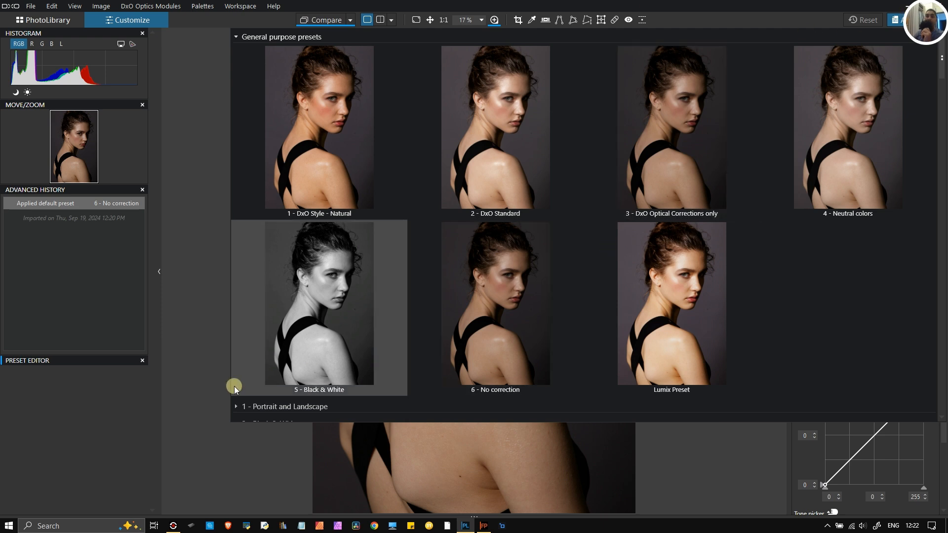
Step: Collapse the general purpose presets and the expanded DxO FilmPack Designer groups so only category names are listed
left_click(235, 37)
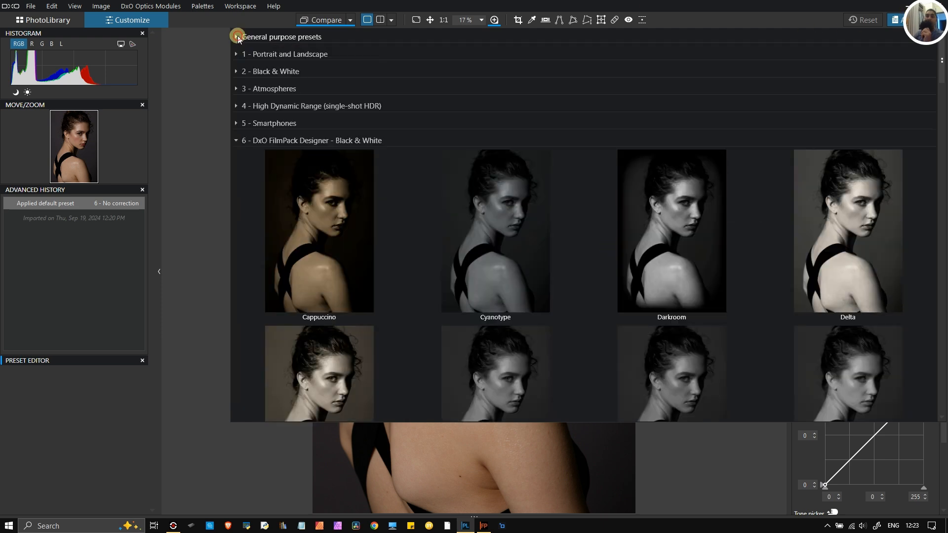
left_click(238, 144)
left_click(235, 158)
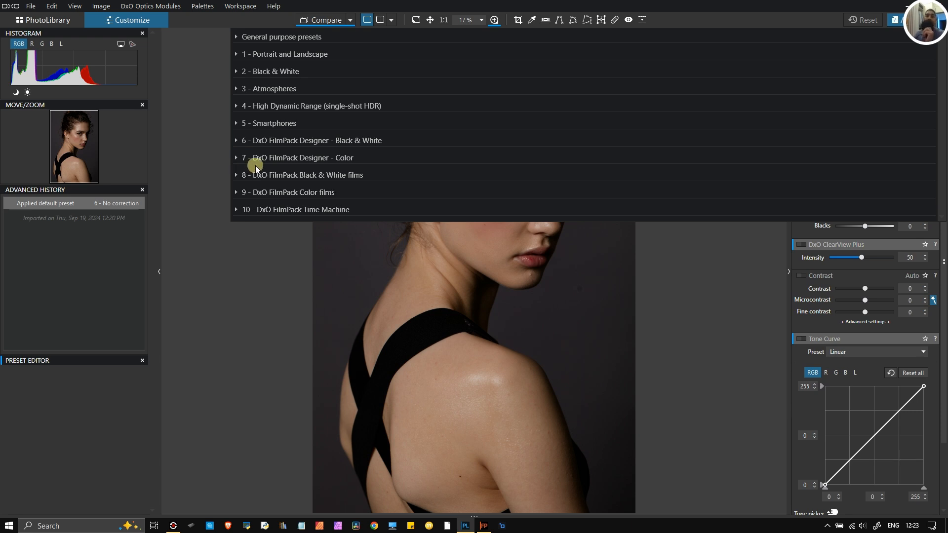
Step: Examine the DxO FilmPack Designer - Black & White presets from Cappuccino through Vintage, and collapse the group
left_click(235, 139)
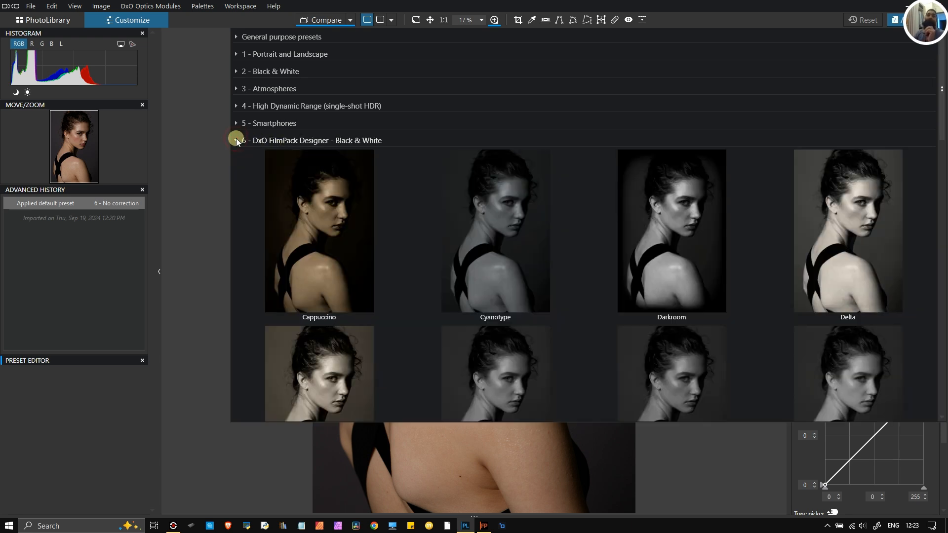
left_click(237, 140)
left_click(236, 141)
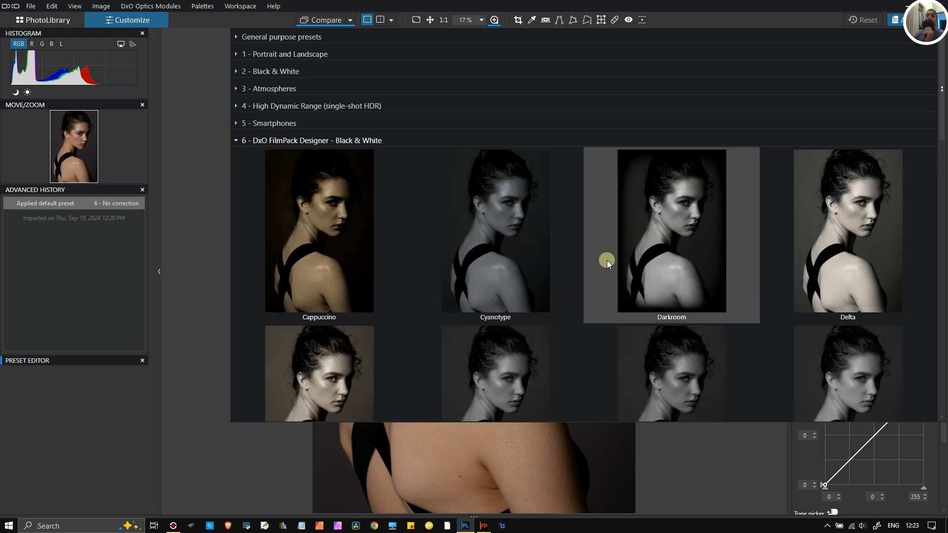
scroll(606, 260, "down", 2)
scroll(607, 260, "down", 3)
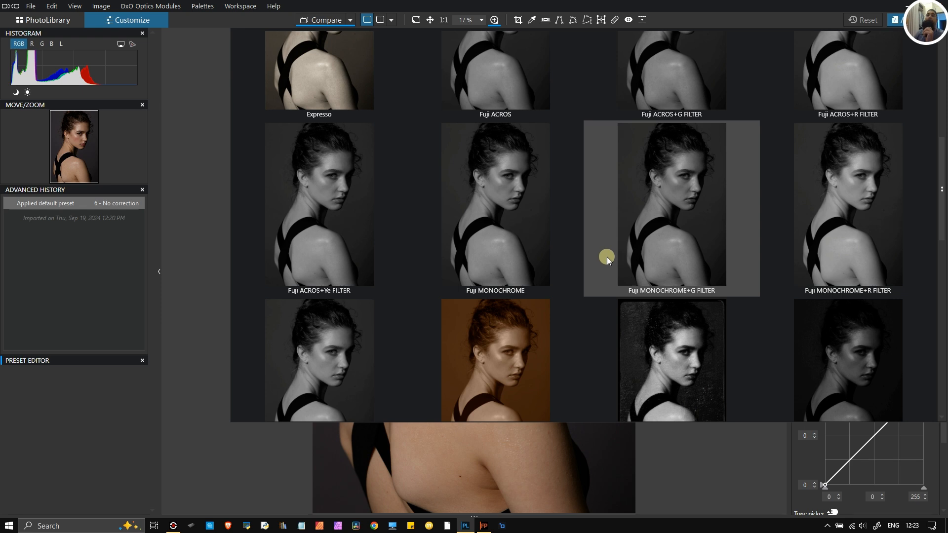
scroll(641, 215, "up", 5)
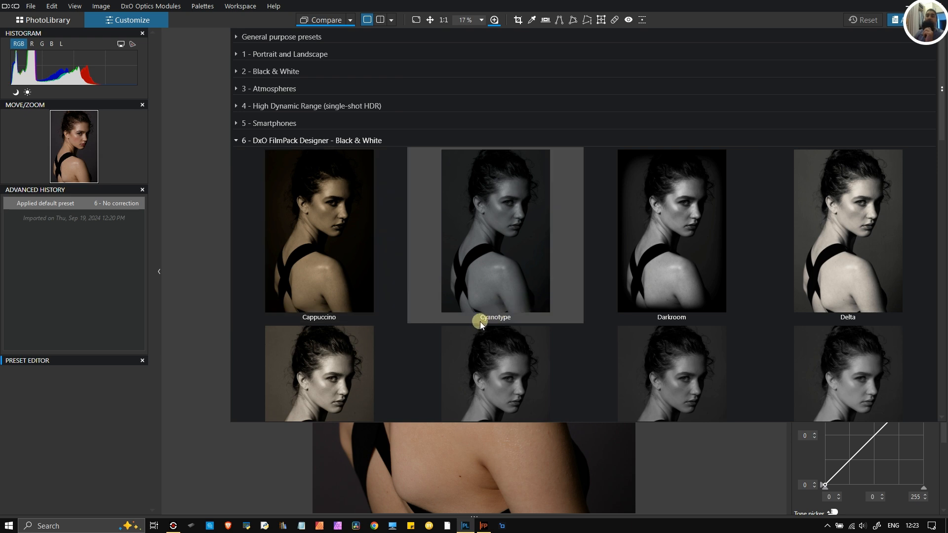
left_click_drag(939, 111, 939, 193)
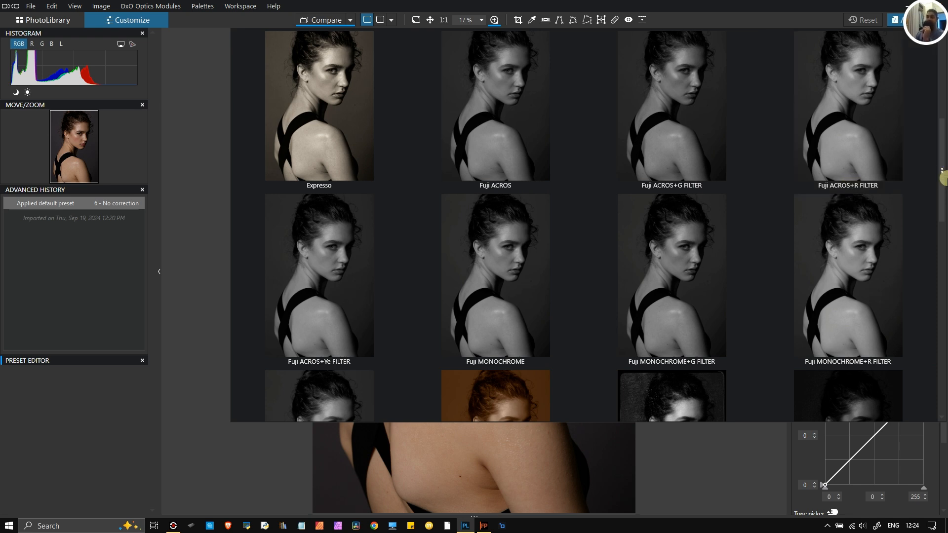
scroll(942, 231, "down", 3)
scroll(941, 237, "down", 3)
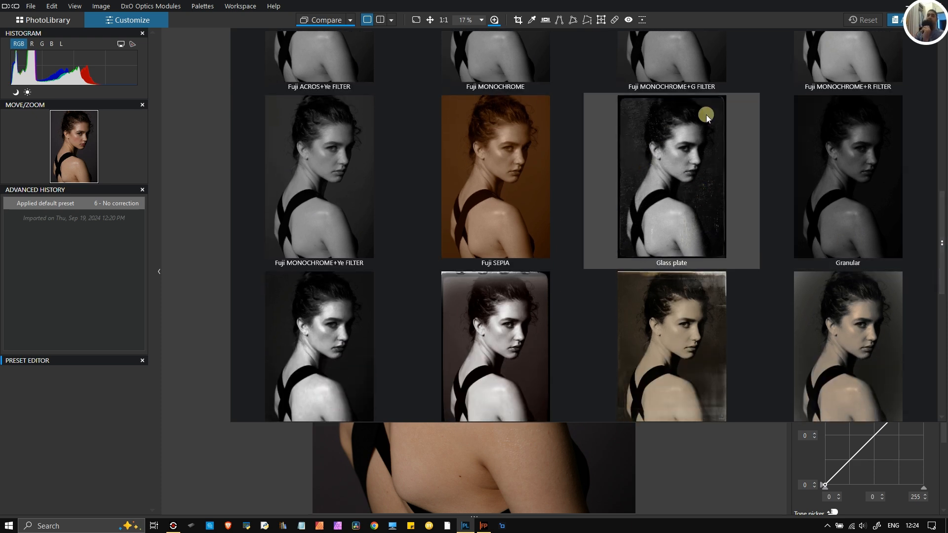
left_click_drag(944, 232, 933, 345)
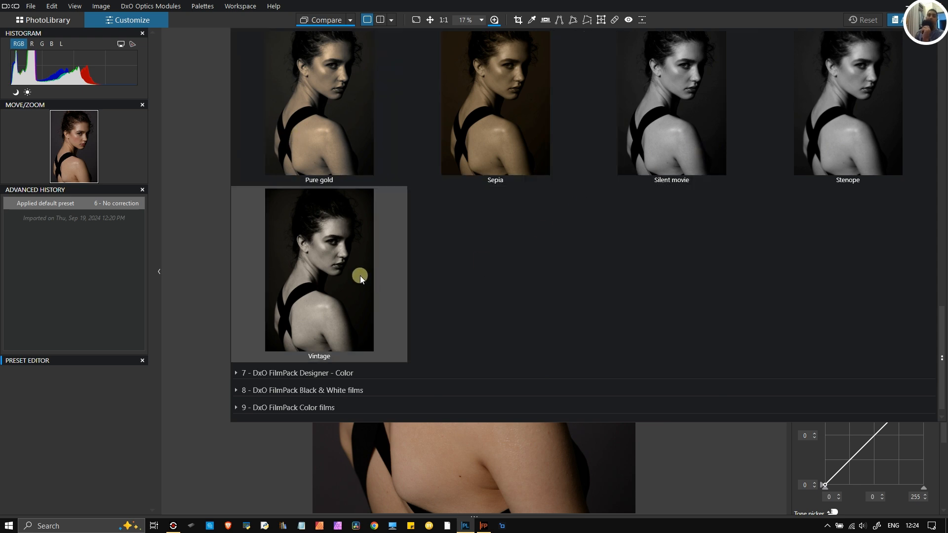
scroll(451, 202, "up", 4)
scroll(294, 128, "up", 15)
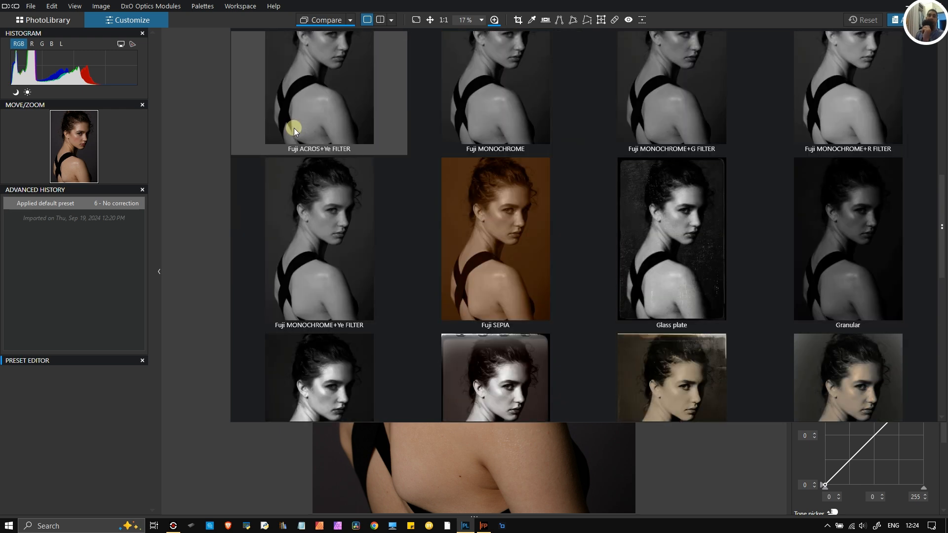
scroll(291, 130, "up", 2)
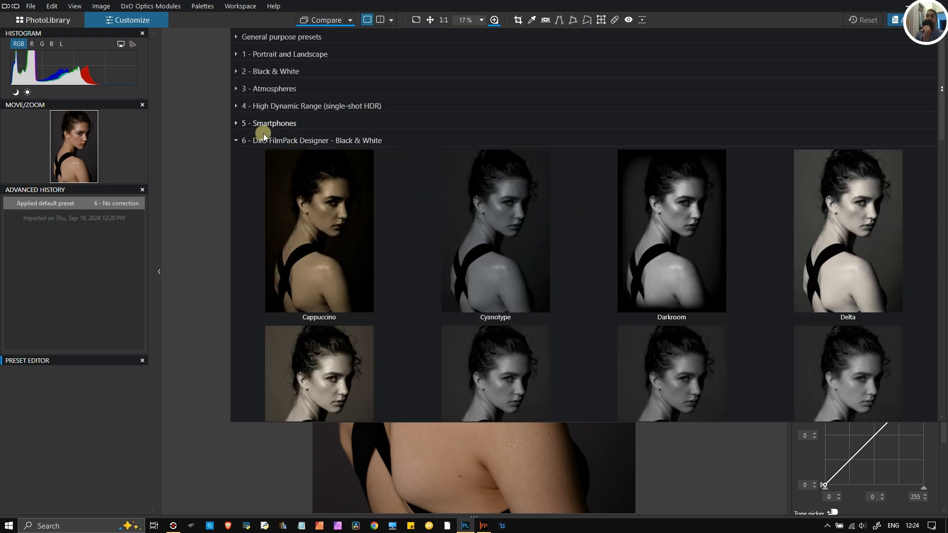
left_click(237, 140)
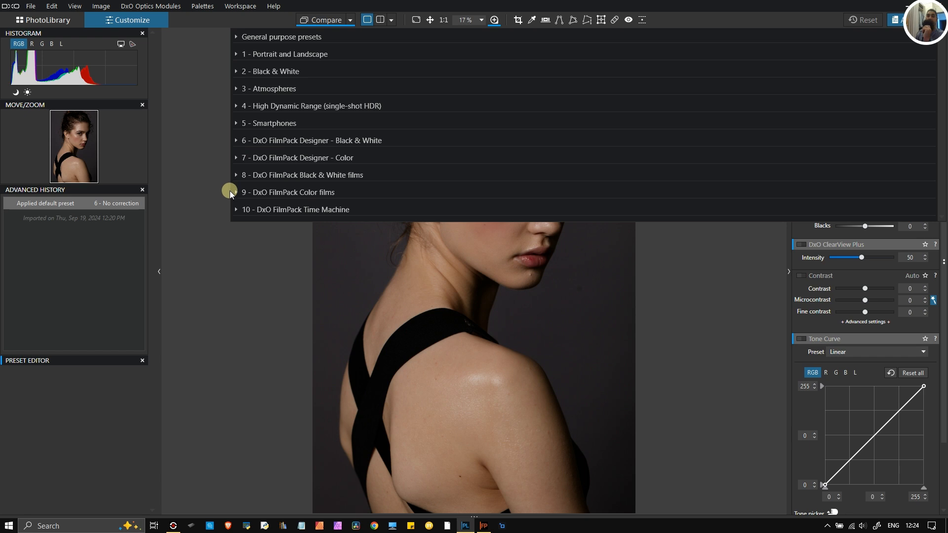
Step: Examine the DxO FilmPack Color films presets from Adox Color Implosion through Polaroid Polachrome, and collapse the group
left_click(234, 192)
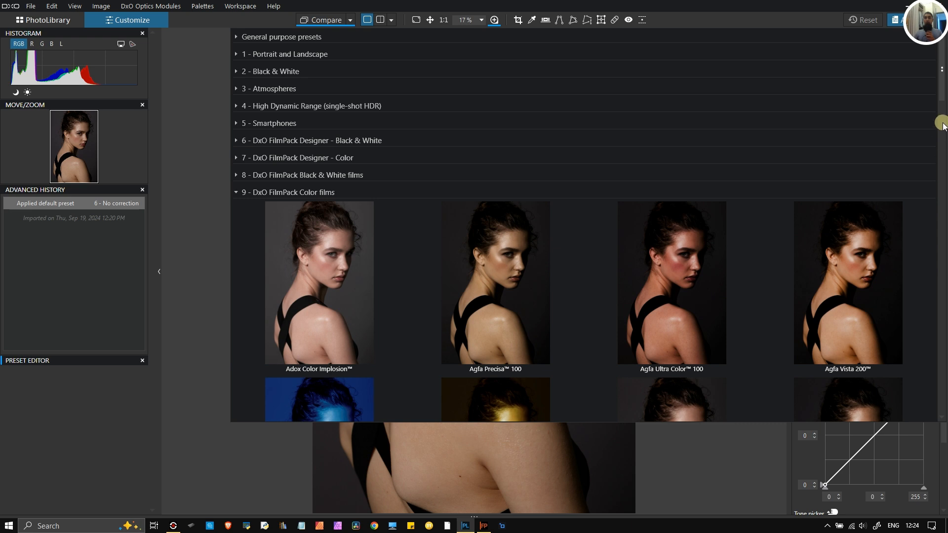
left_click_drag(942, 89, 940, 148)
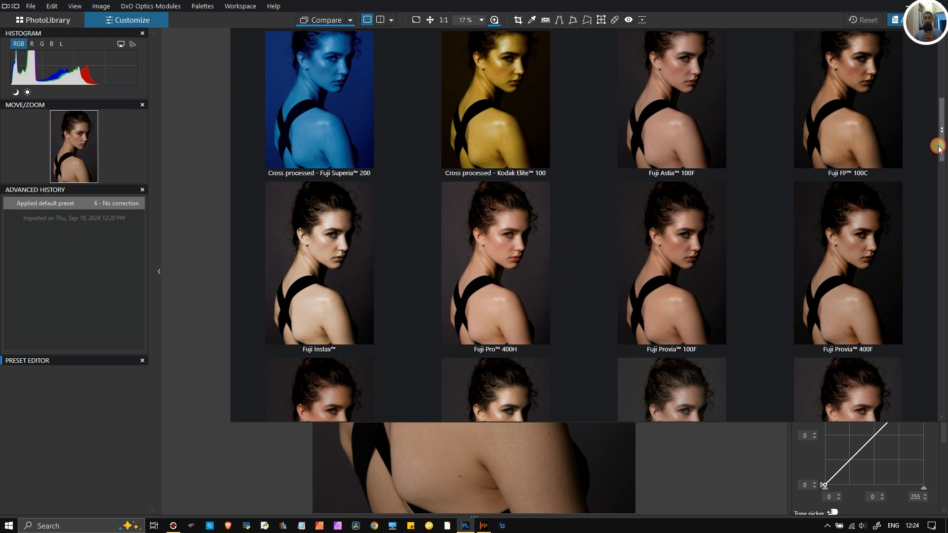
left_click_drag(939, 147, 937, 191)
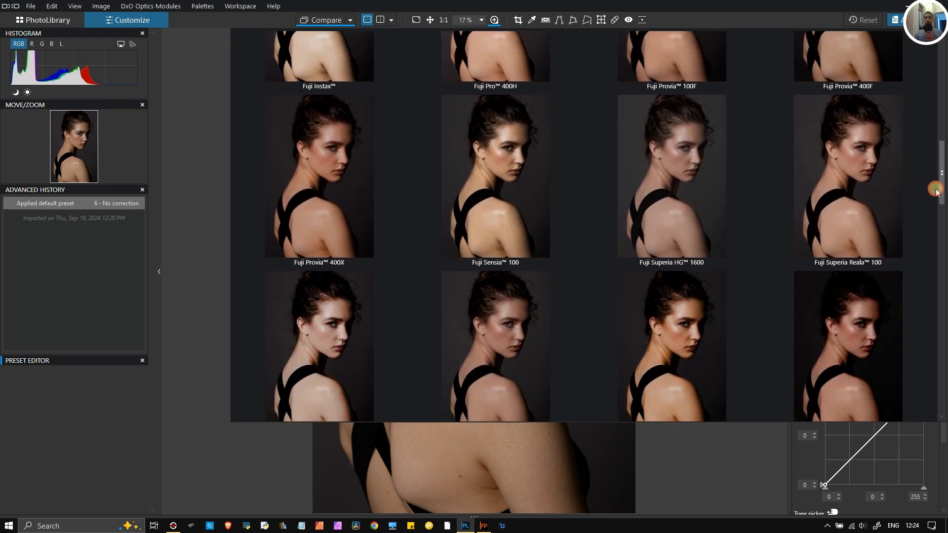
left_click_drag(938, 191, 935, 405)
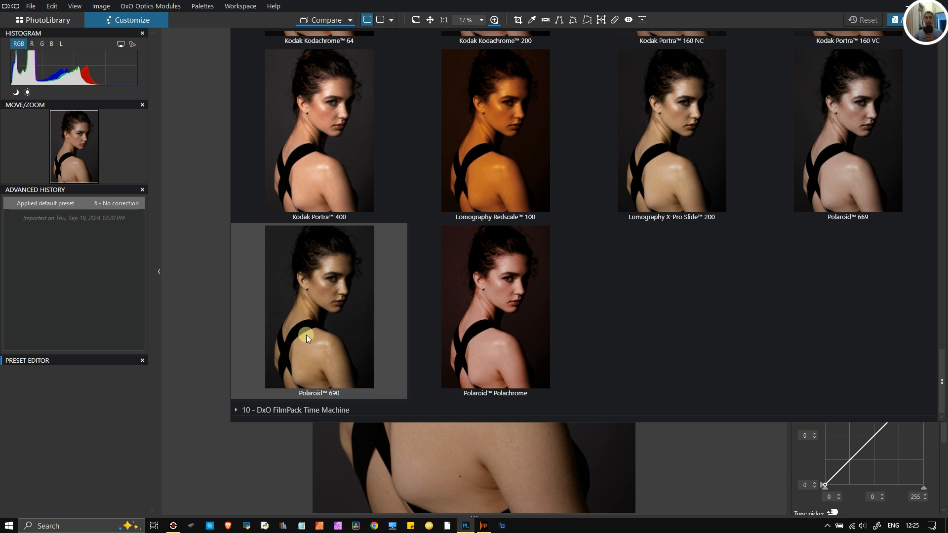
scroll(410, 206, "up", 6)
scroll(410, 206, "up", 15)
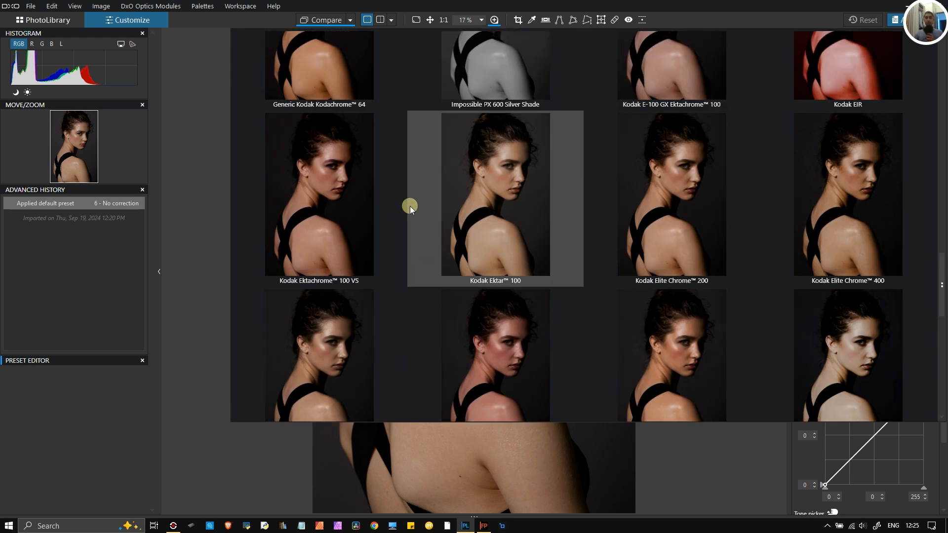
scroll(410, 206, "up", 15)
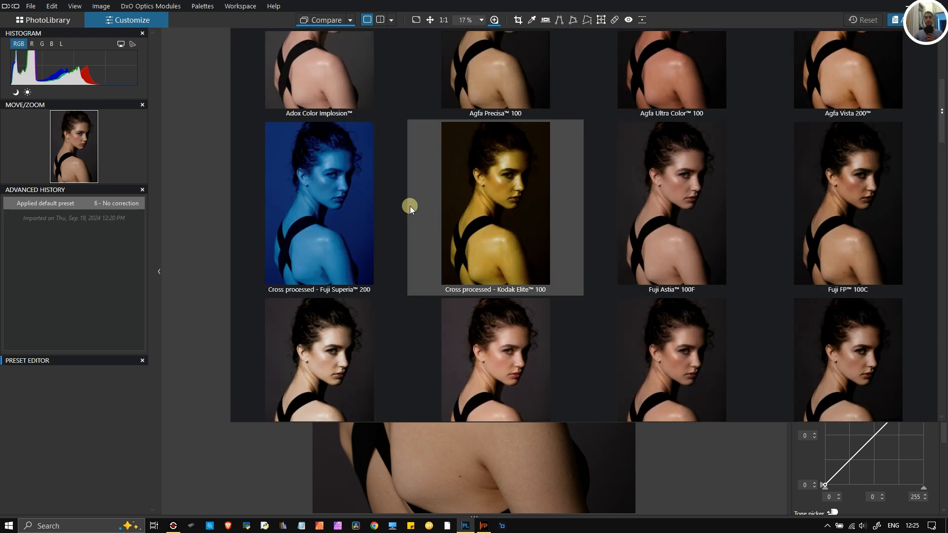
left_click(237, 192)
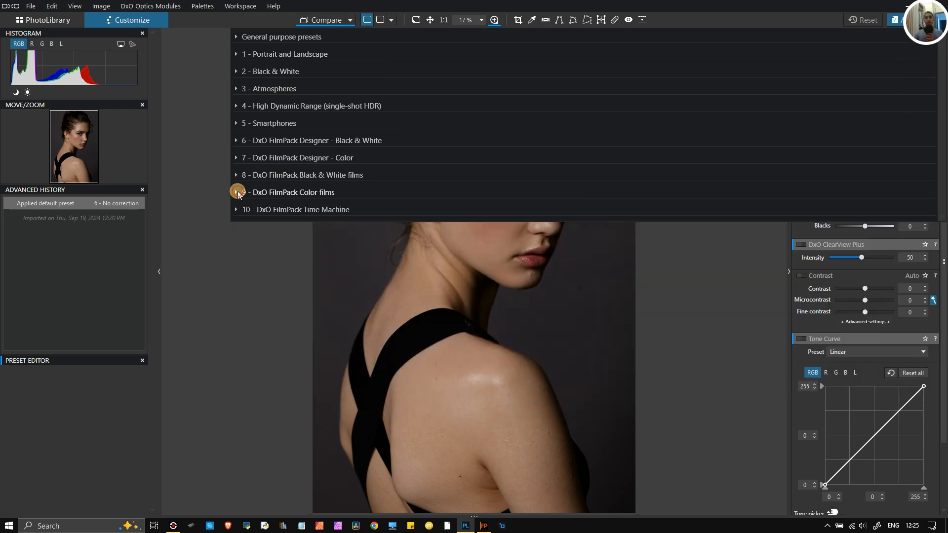
Step: Examine the DxO FilmPack Time Machine presets from 1827 - Niepce through 2019 - ND Paris
left_click(236, 209)
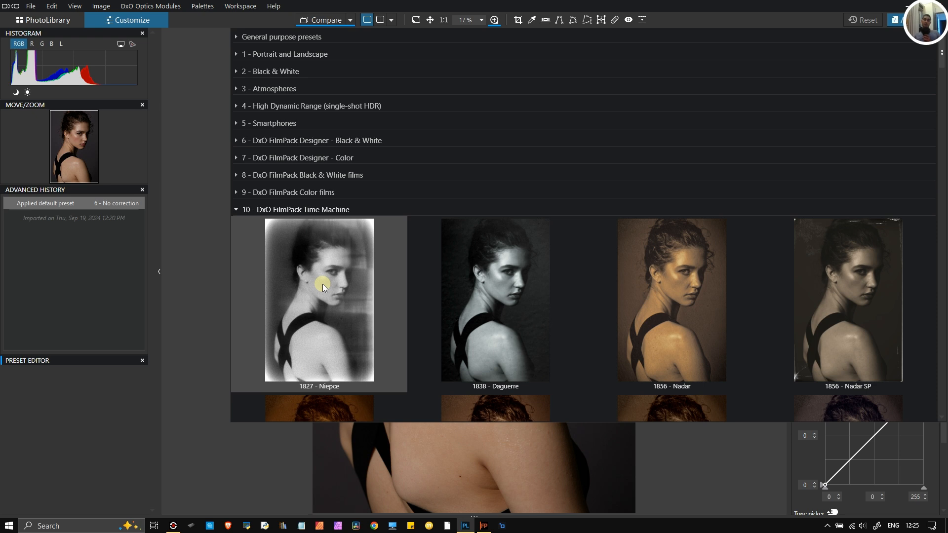
scroll(322, 284, "down", 10)
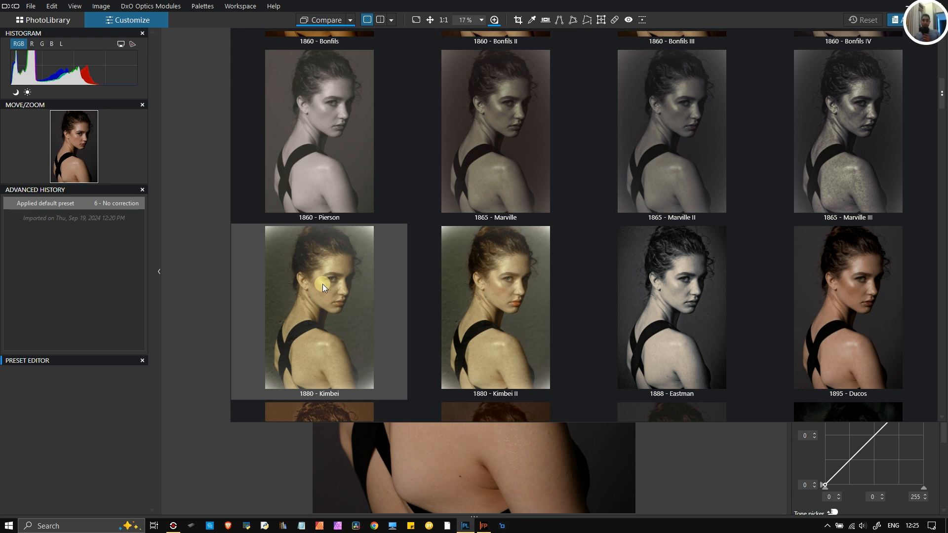
scroll(322, 284, "down", 2)
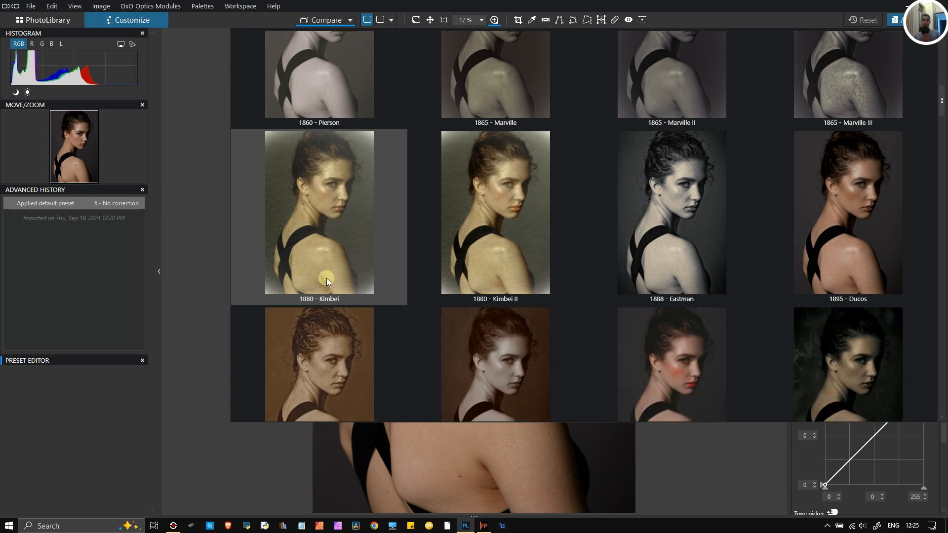
scroll(327, 278, "down", 9)
scroll(327, 277, "down", 3)
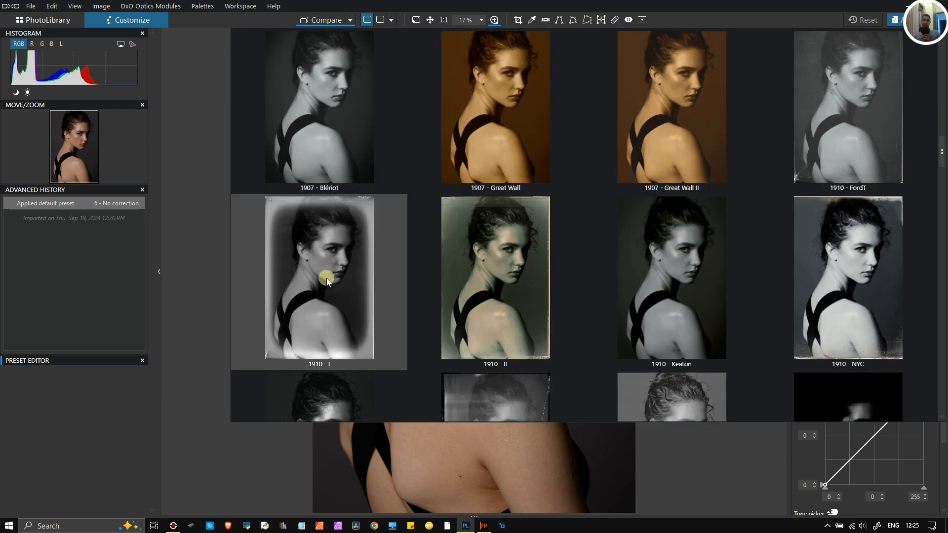
scroll(327, 278, "down", 4)
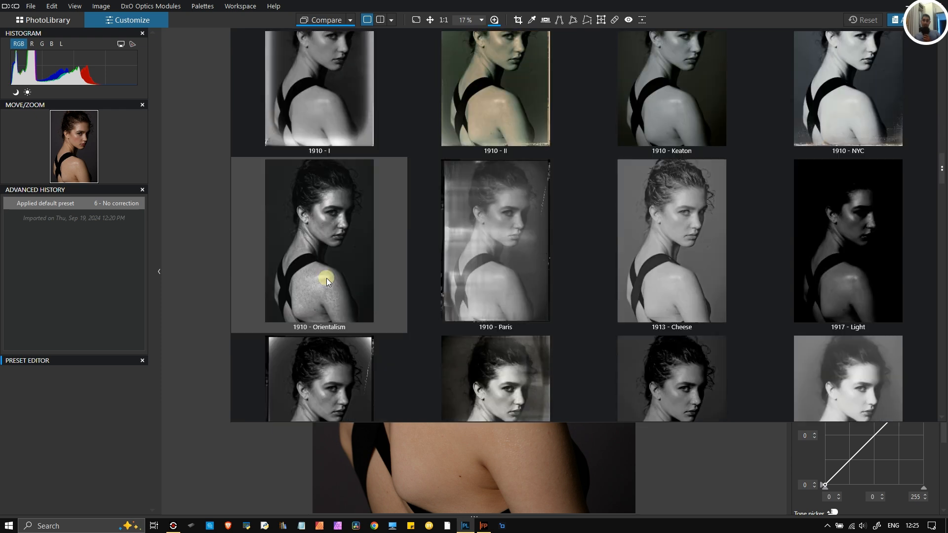
scroll(327, 278, "down", 3)
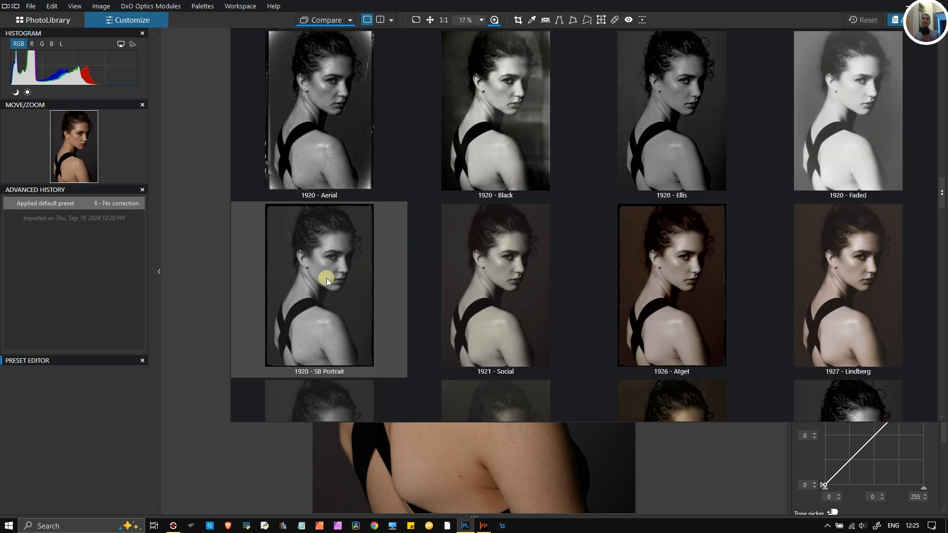
scroll(327, 278, "down", 6)
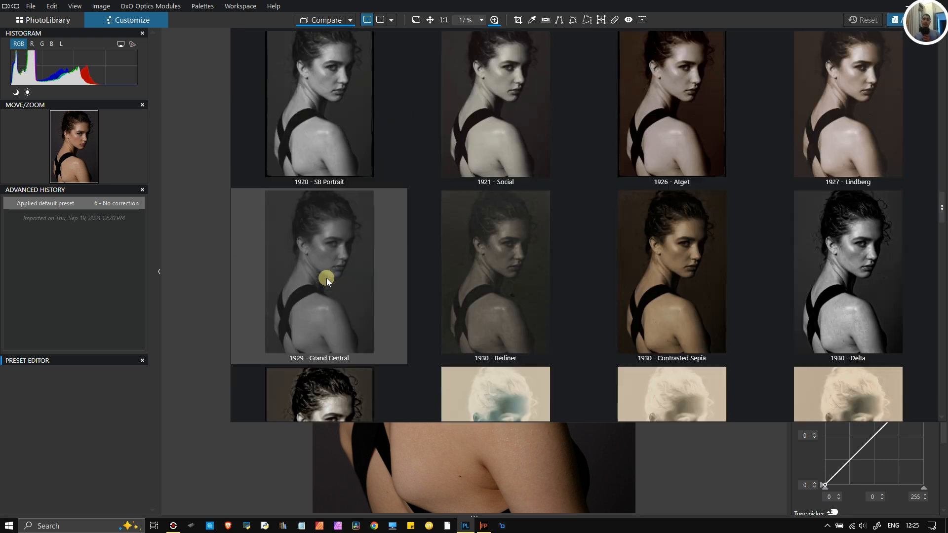
scroll(327, 277, "down", 4)
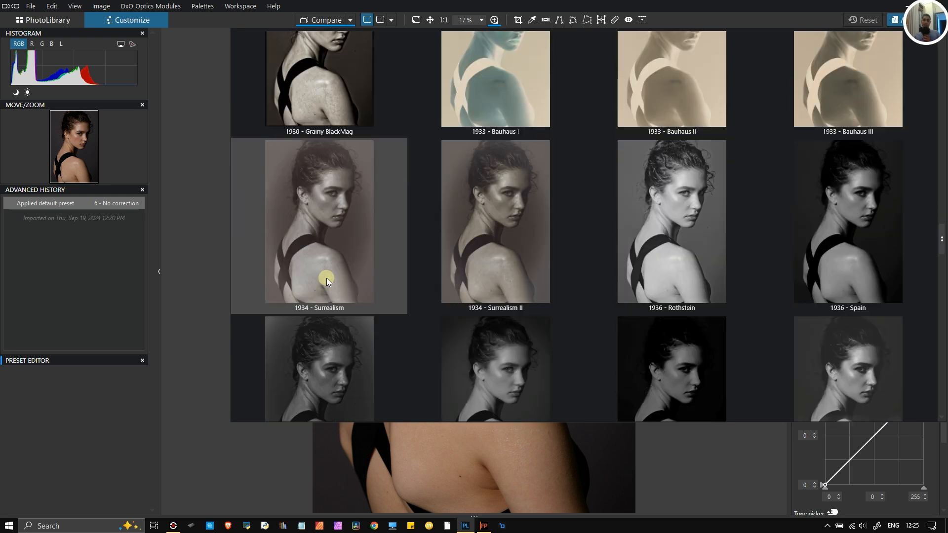
scroll(327, 278, "down", 10)
scroll(327, 280, "down", 18)
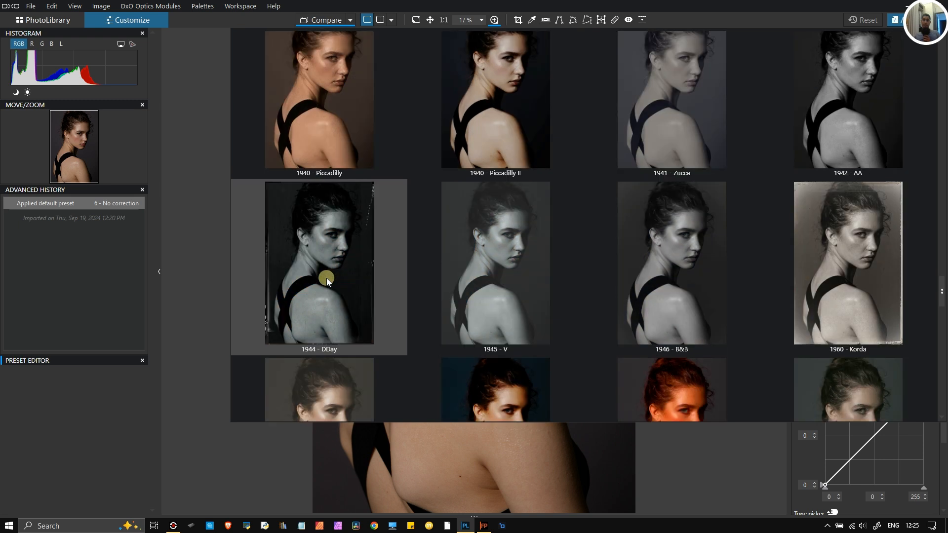
scroll(327, 280, "down", 15)
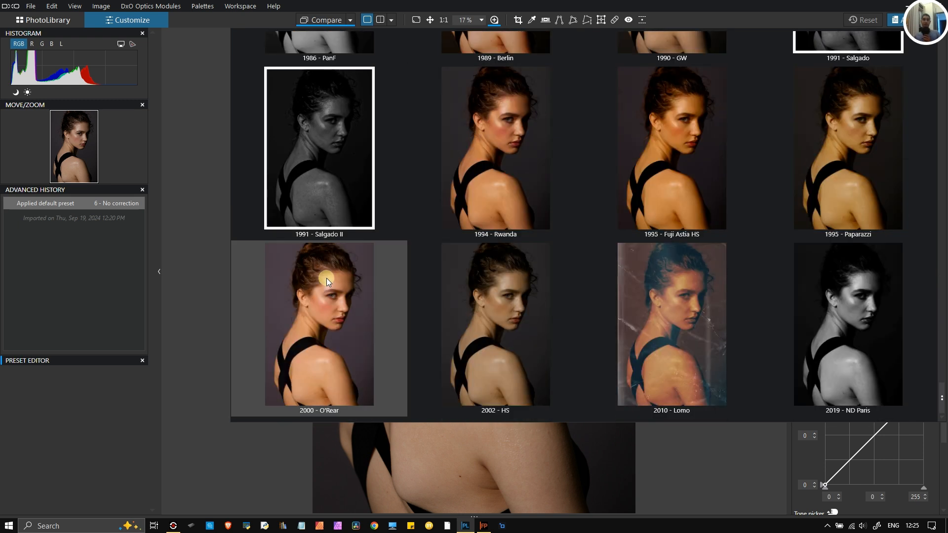
Step: Look back through the Time Machine presets from the 1970s to the 1920s, including the Surrealism and Bauhaus looks
scroll(327, 277, "up", 15)
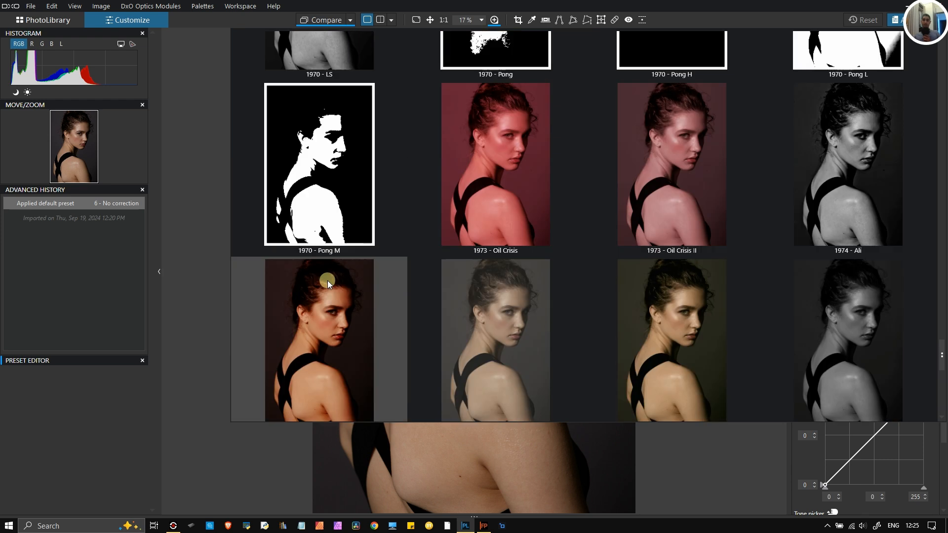
scroll(328, 280, "up", 10)
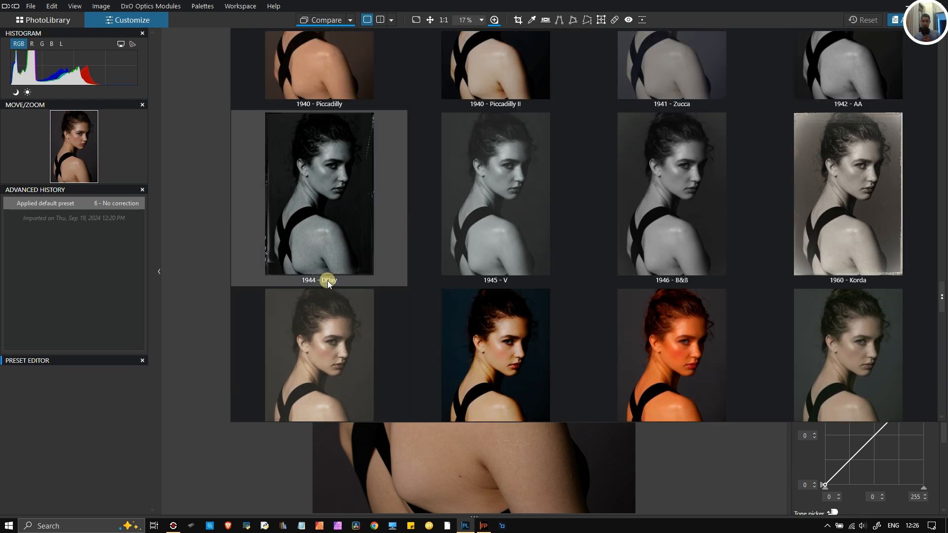
scroll(328, 280, "up", 6)
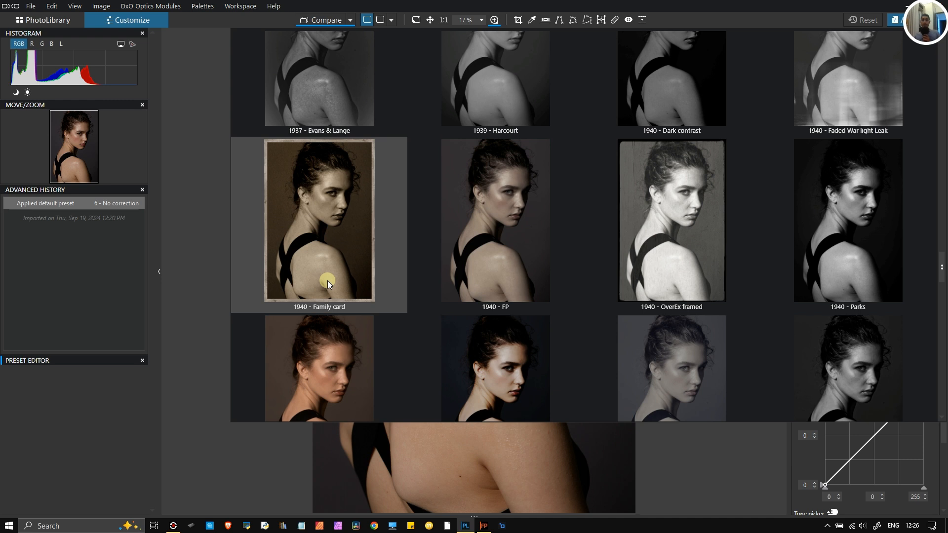
scroll(327, 281, "up", 1)
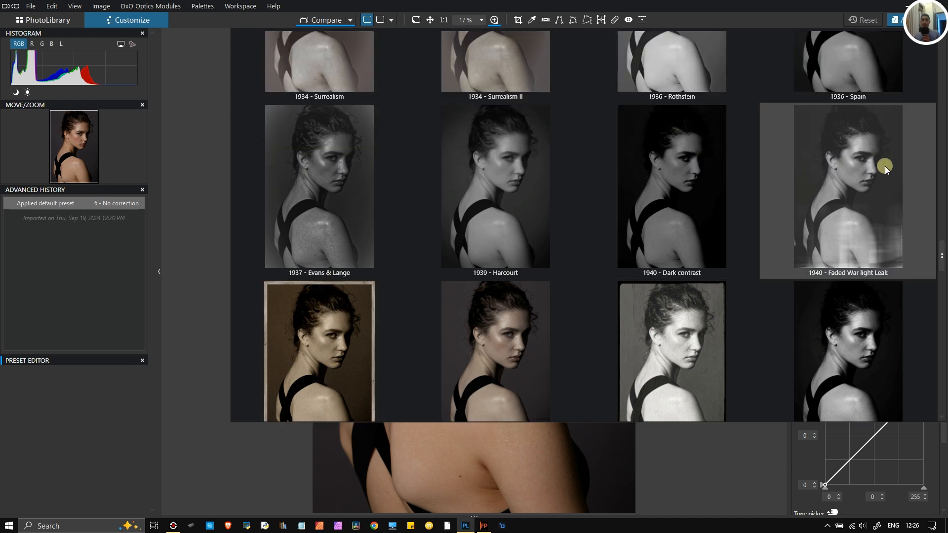
scroll(879, 176, "up", 4)
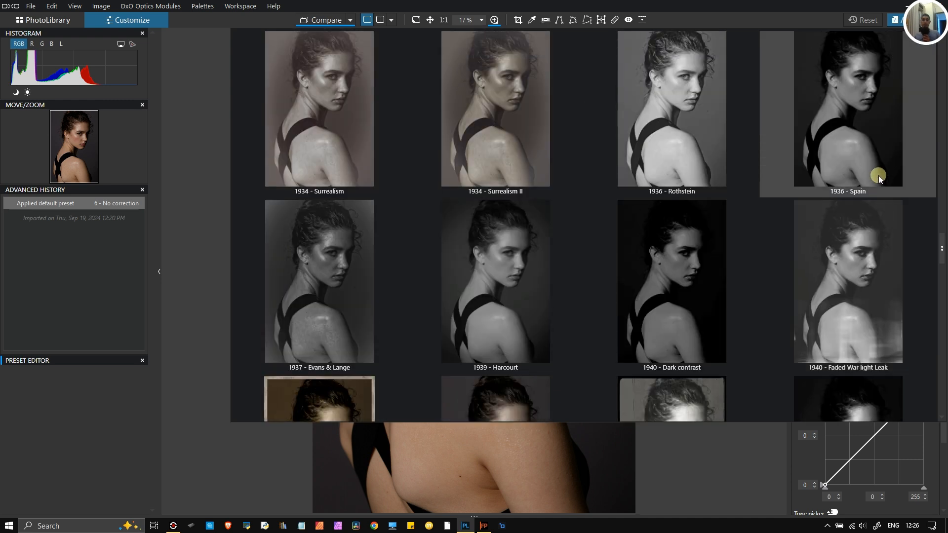
scroll(870, 233, "up", 18)
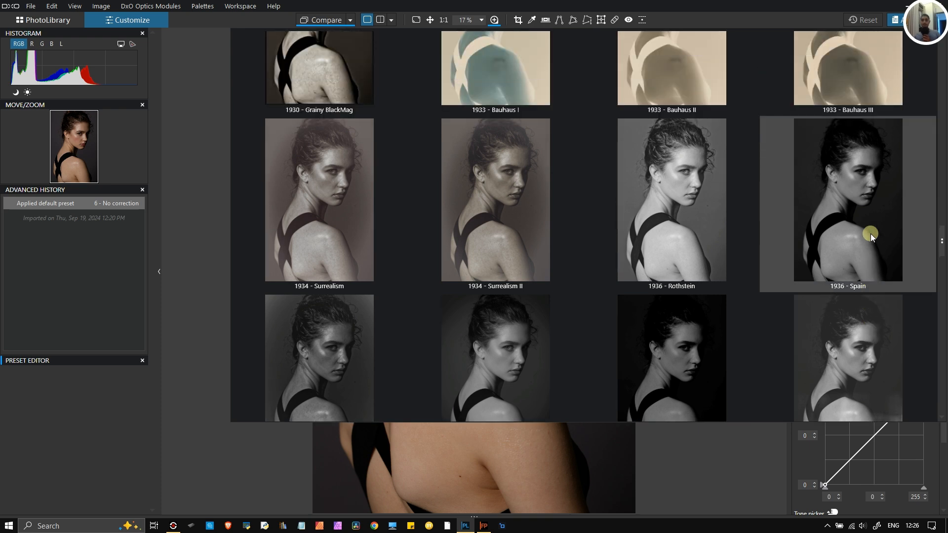
scroll(870, 233, "up", 3)
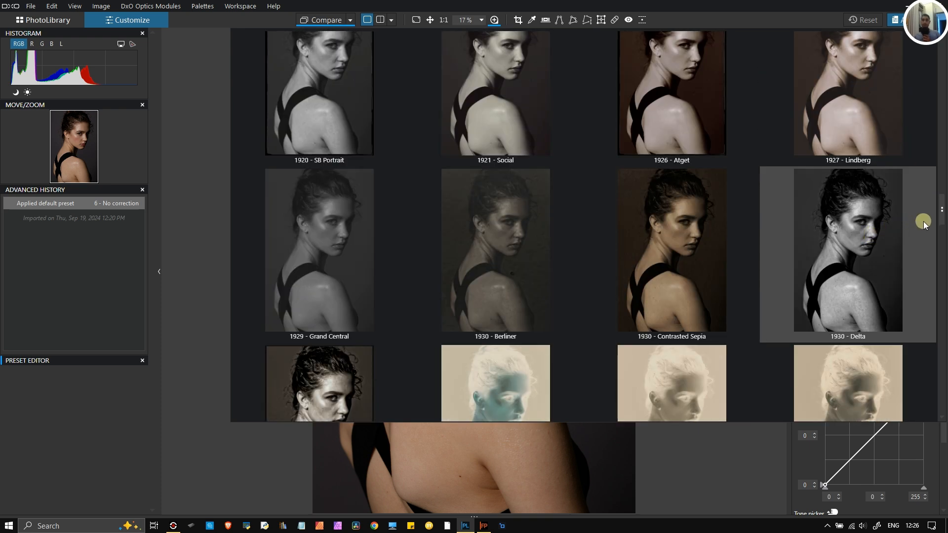
Step: Apply the earliest Time Machine preset, 1827 - Niepce, to the portrait
left_click_drag(942, 201, 936, 158)
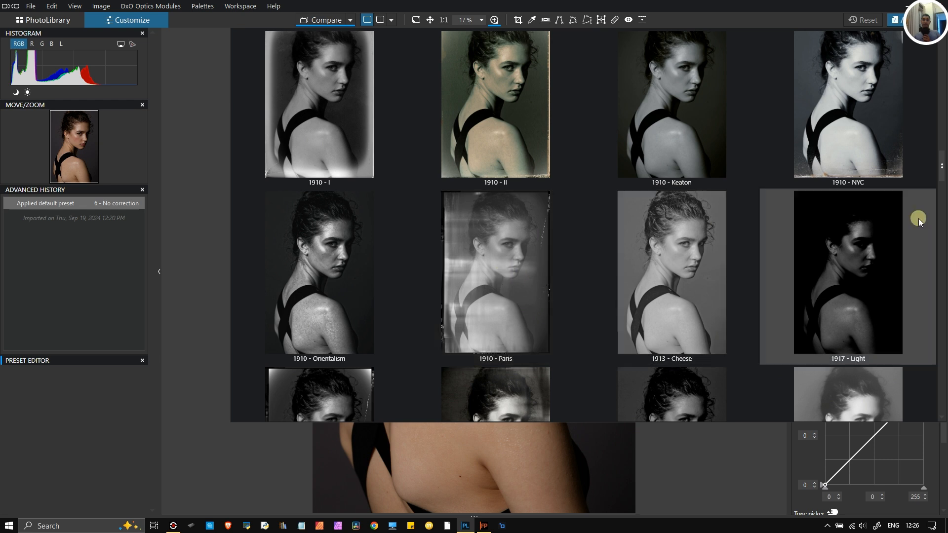
mouse_move(942, 172)
left_mouse_down()
mouse_move(941, 144)
mouse_move(935, 162)
left_mouse_up()
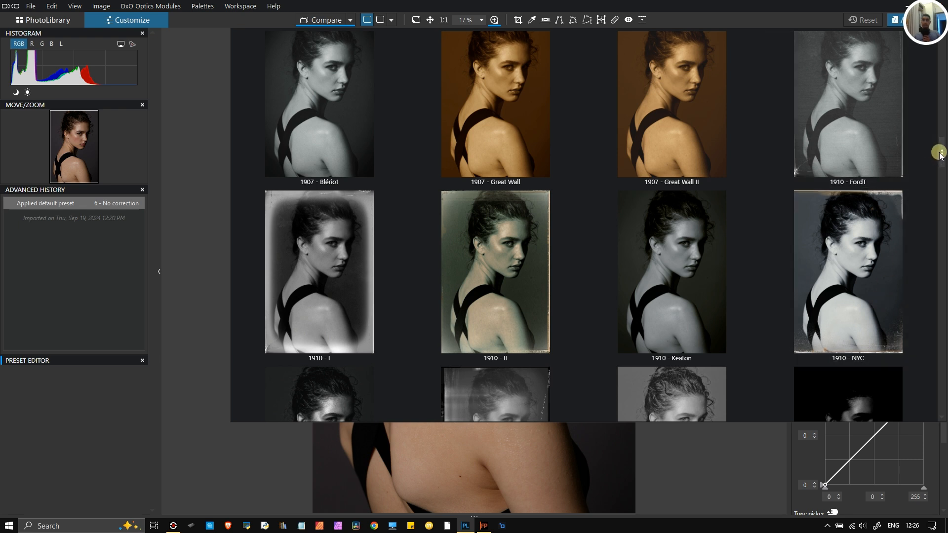
left_click_drag(941, 153, 943, 69)
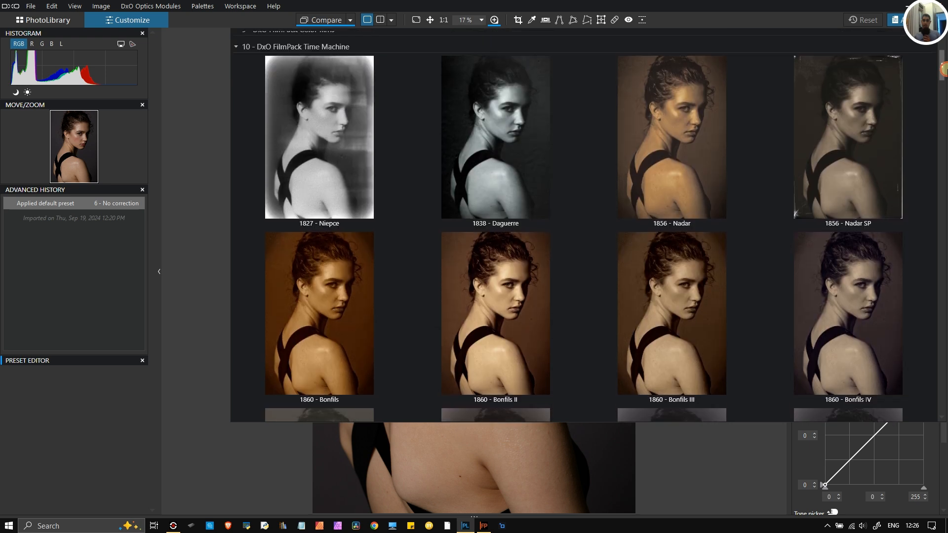
double_click(308, 121)
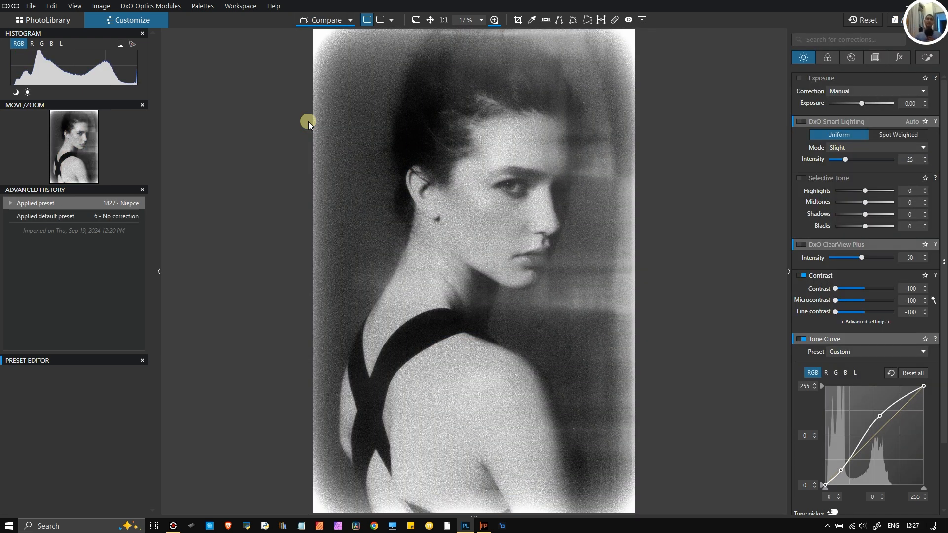
Step: Inspect the film grain on the face and the faded white corner of the portrait up close, then view the whole image
scroll(535, 142, "up", 3)
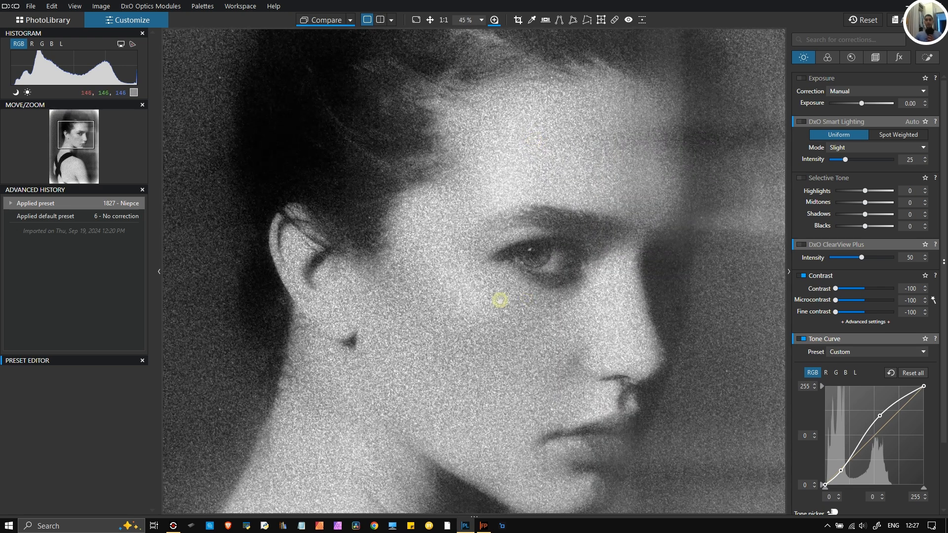
scroll(504, 282, "down", 3)
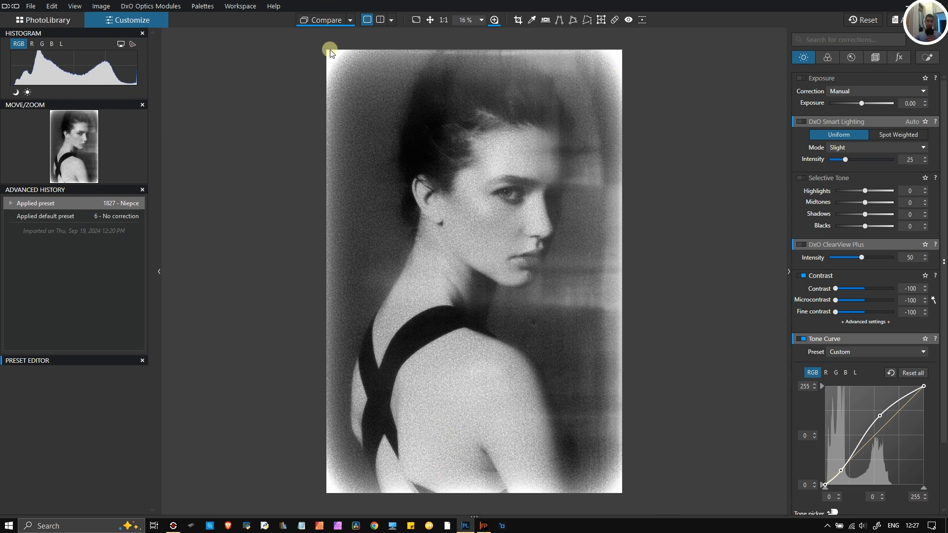
scroll(331, 51, "up", 5)
left_click_drag(296, 99, 464, 402)
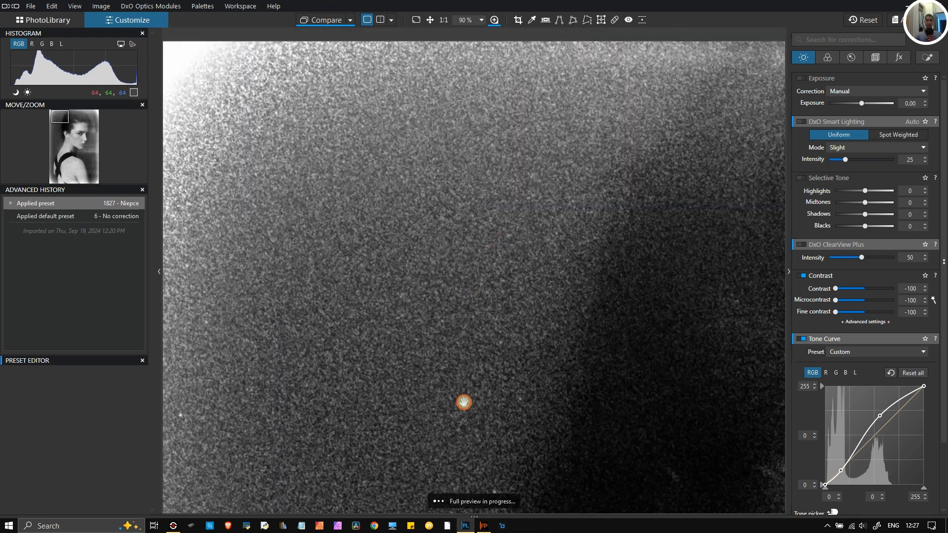
left_click_drag(283, 249, 335, 227)
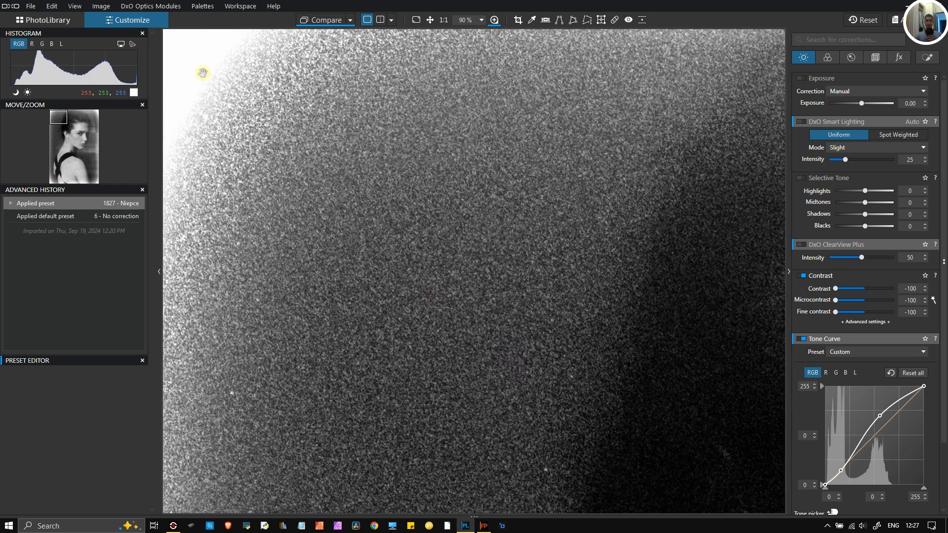
scroll(563, 213, "down", 5)
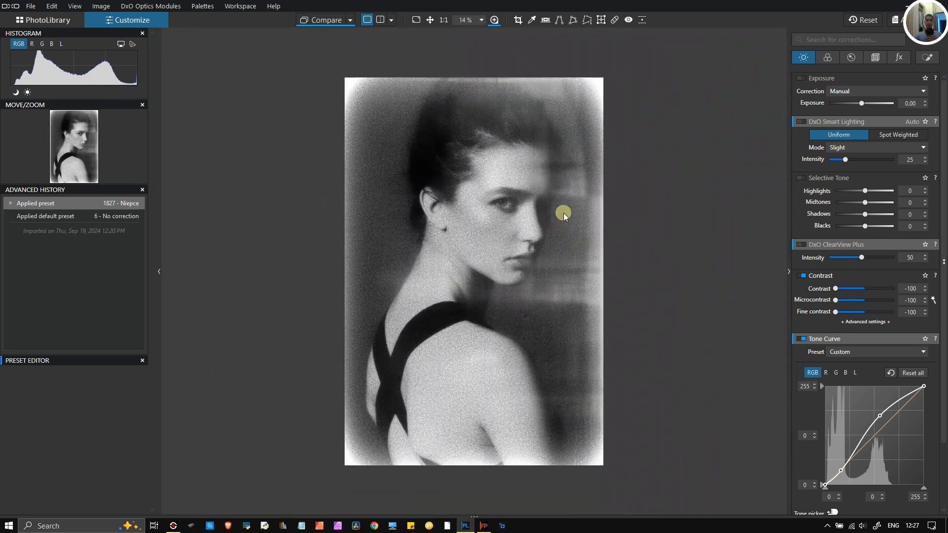
scroll(564, 212, "up", 2)
scroll(550, 214, "down", 1)
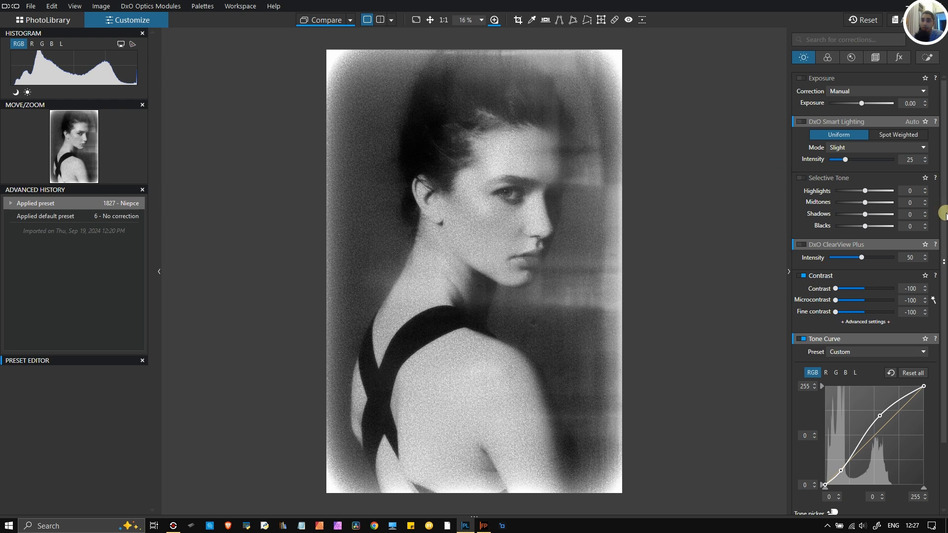
Step: Review the light corrections set by the preset, switching Contrast and Tone Curve off and back on to compare their effect
scroll(944, 254, "down", 1)
scroll(944, 254, "down", 2)
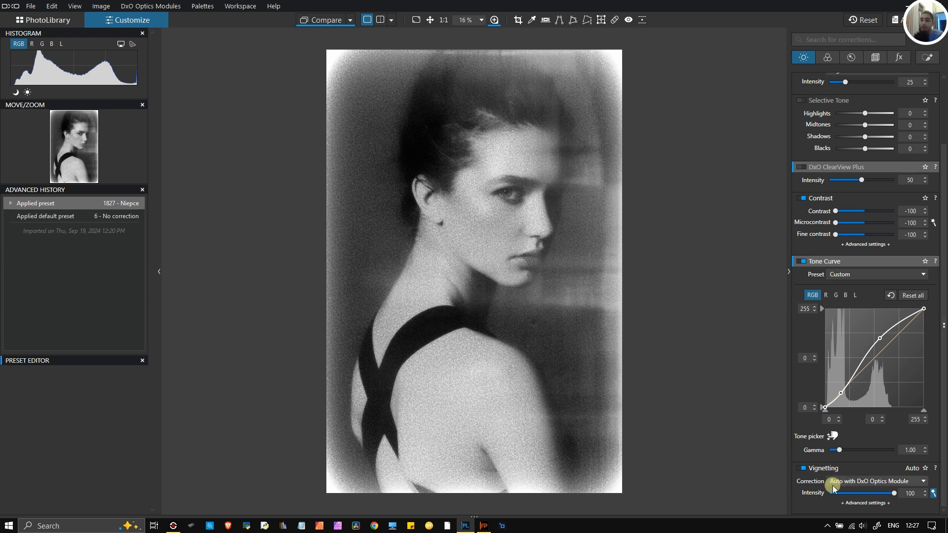
scroll(885, 247, "up", 3)
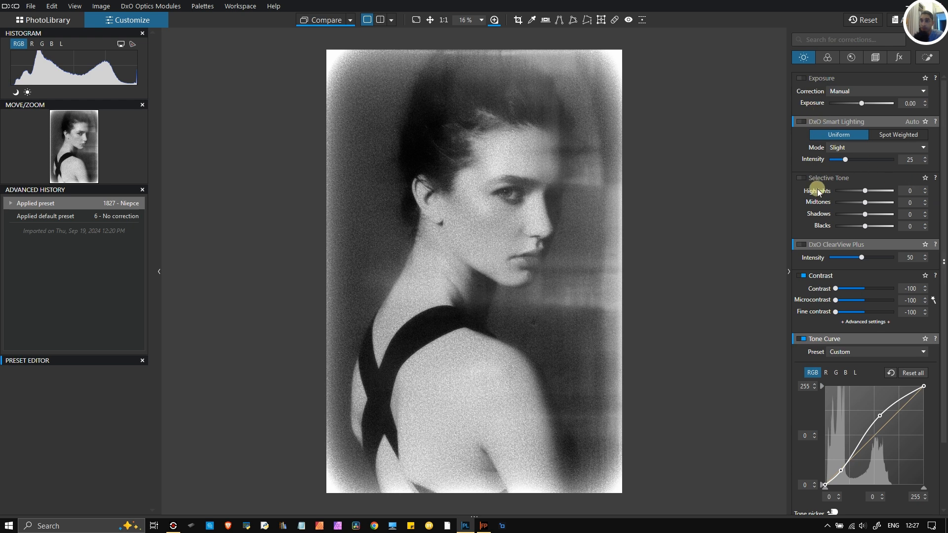
left_click(803, 276)
left_click(802, 276)
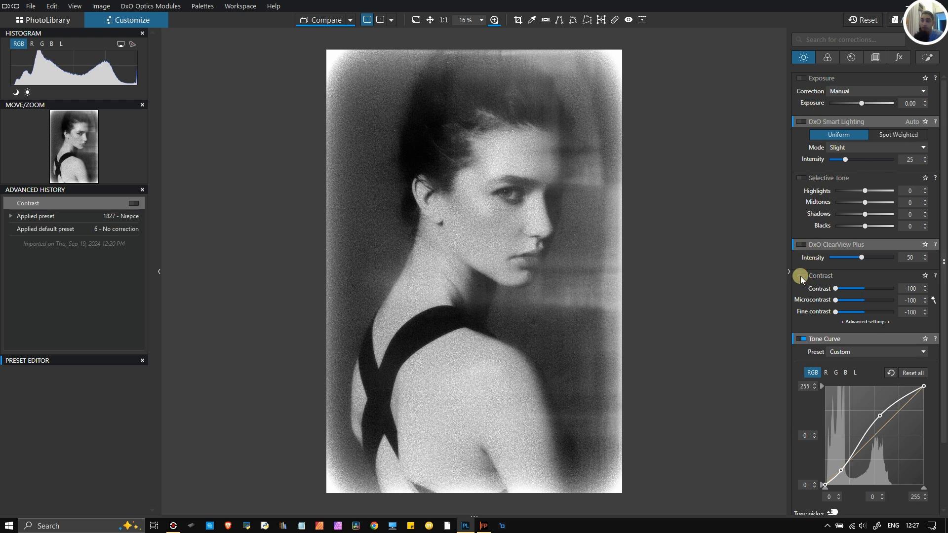
left_click(802, 276)
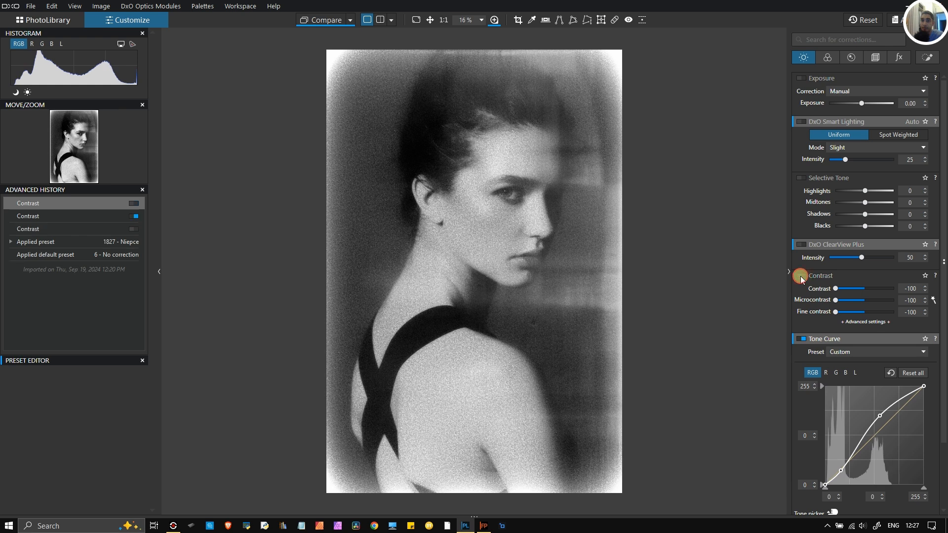
left_click(801, 277)
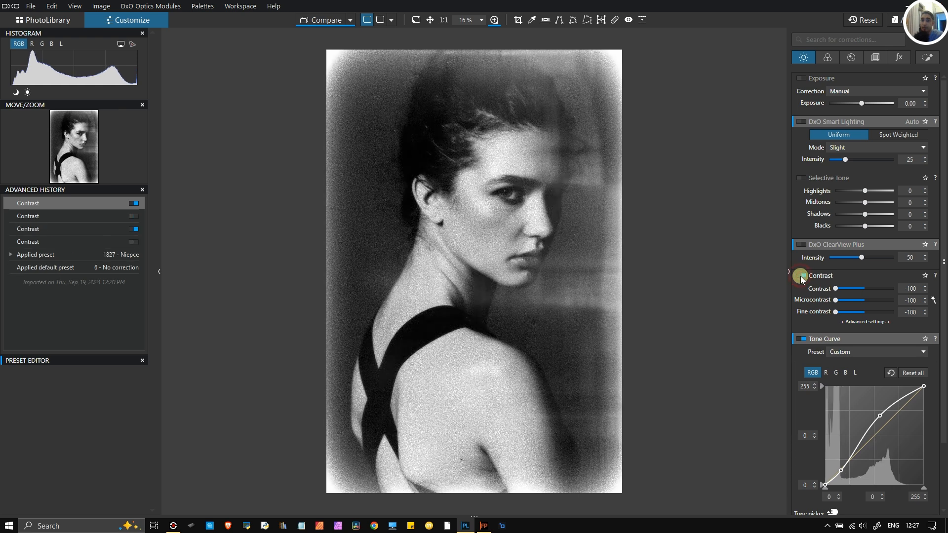
left_click(801, 276)
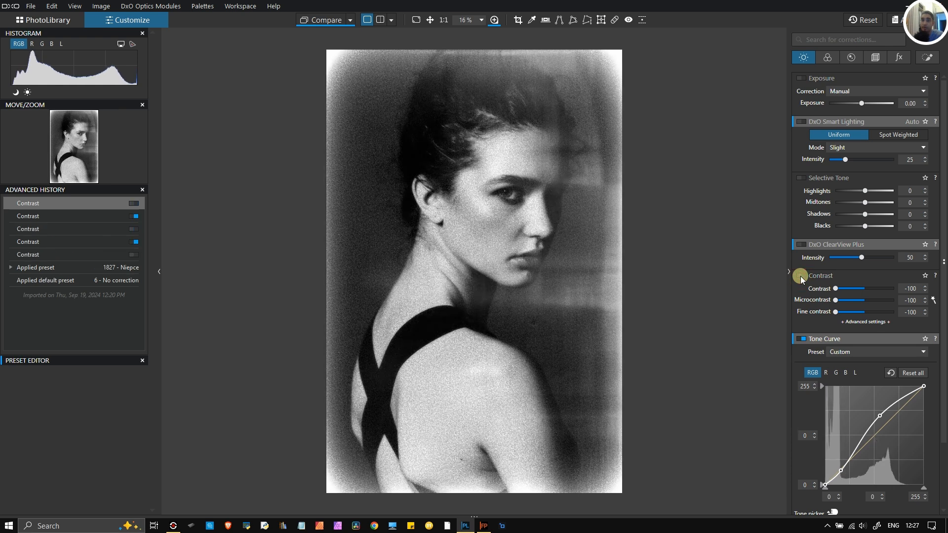
left_click(801, 277)
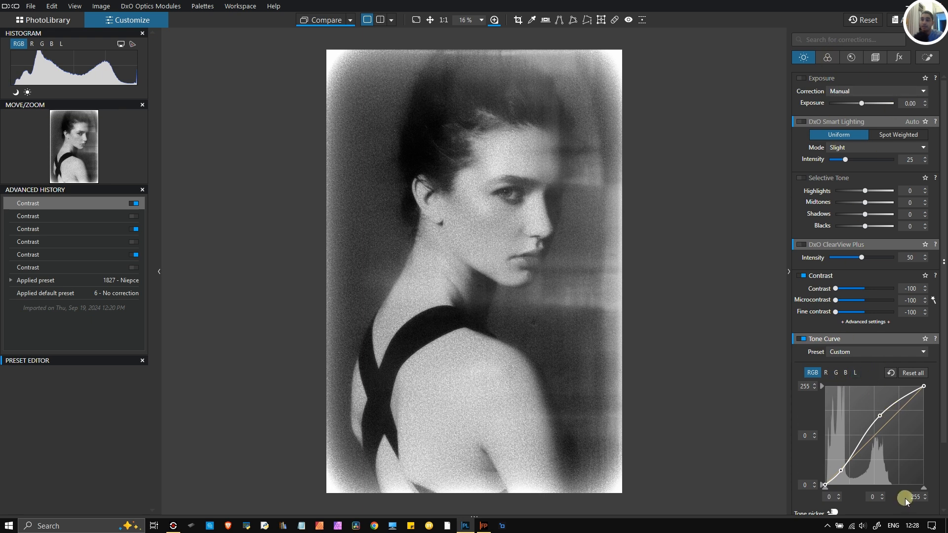
left_click(800, 338)
left_click(800, 339)
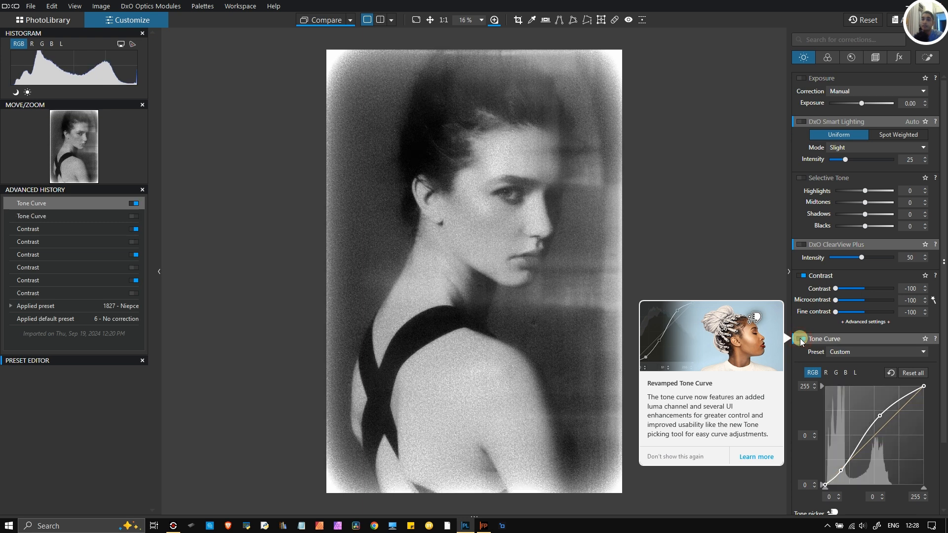
Step: Switch the Tone Curve off and back on to compare its effect, and glance at the colour corrections
left_click(800, 338)
left_click(801, 339)
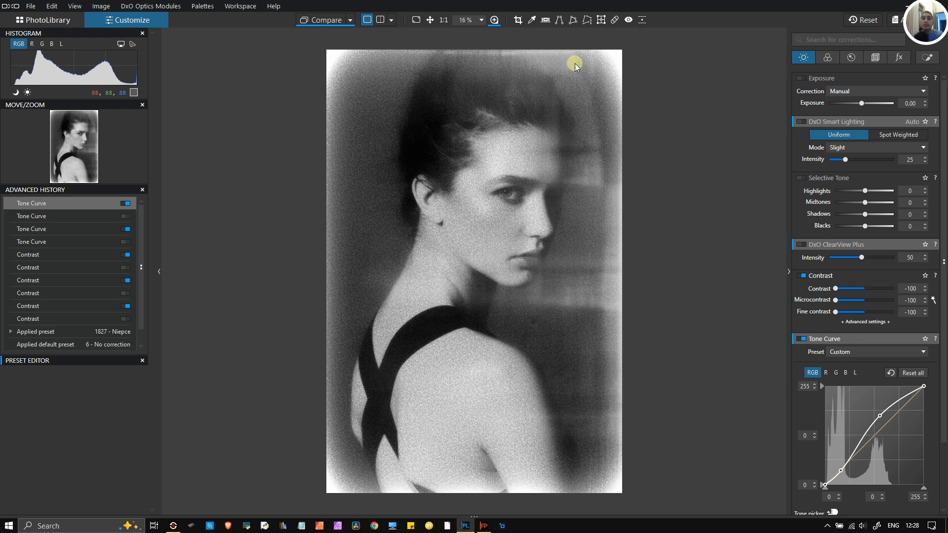
left_click(827, 58)
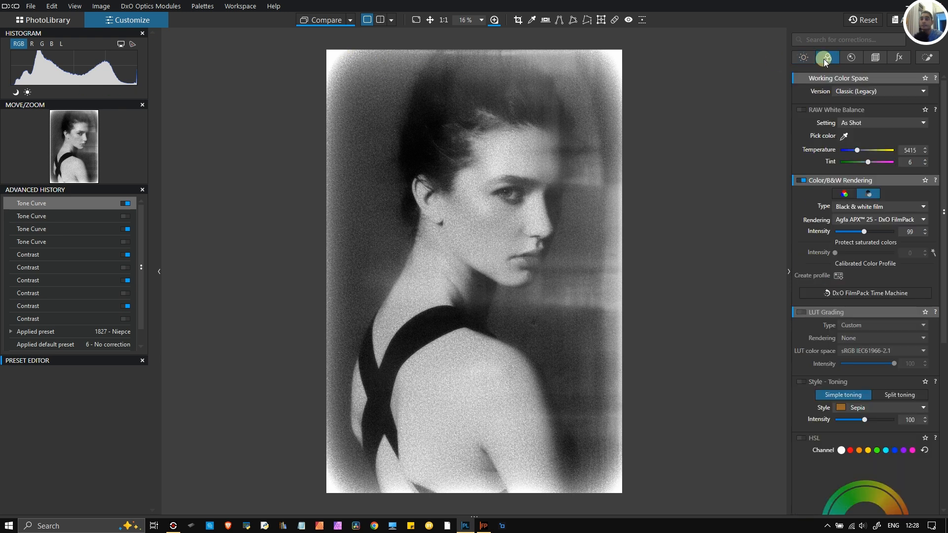
left_click(804, 57)
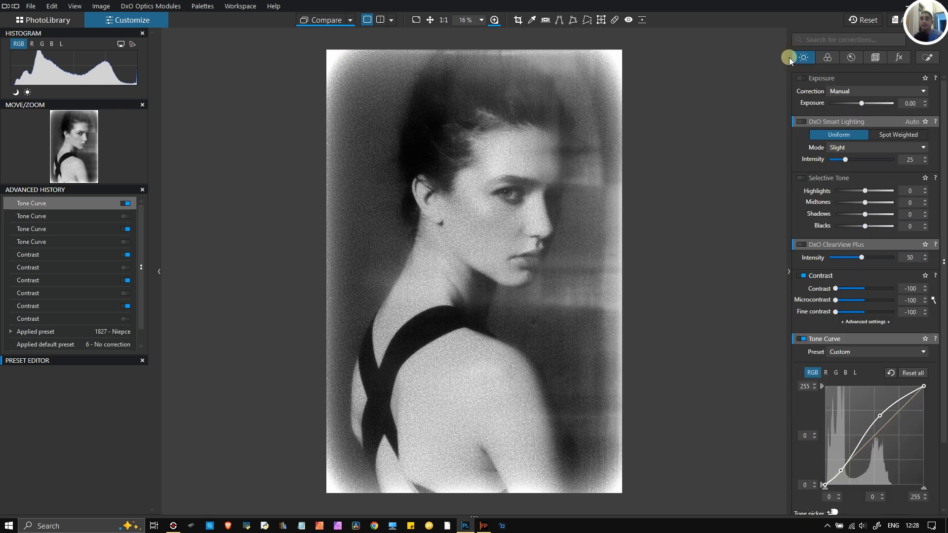
left_click(354, 20)
left_click(369, 70)
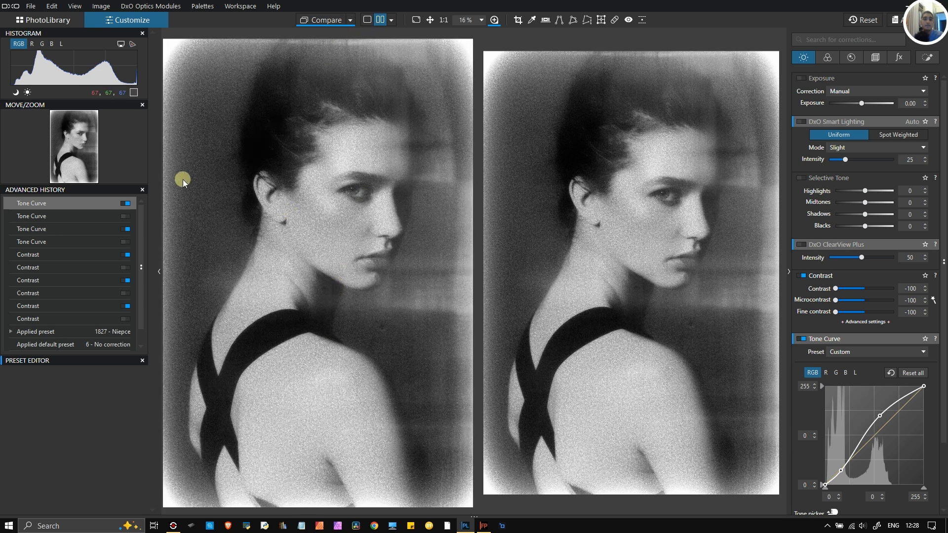
mouse_move(476, 517)
left_mouse_down()
mouse_move(480, 489)
mouse_move(473, 515)
left_mouse_up()
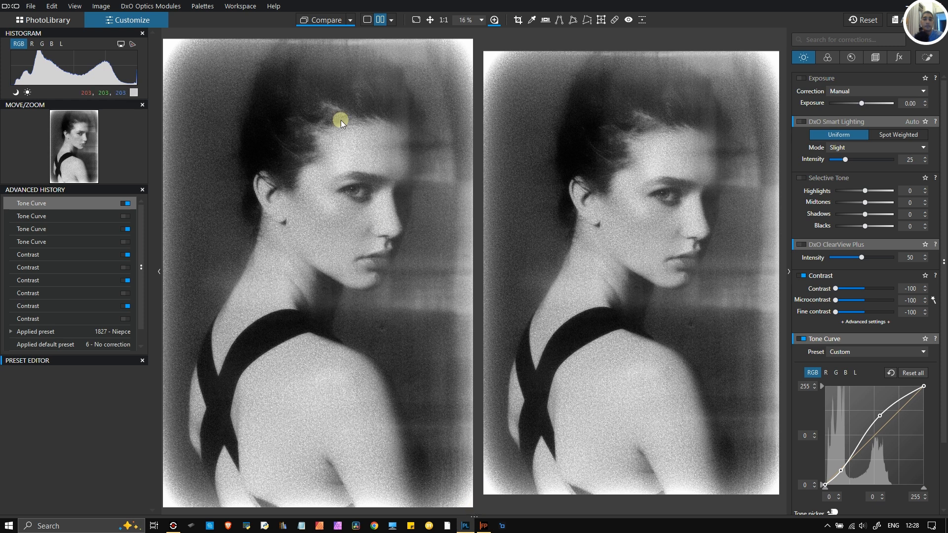
mouse_move(347, 19)
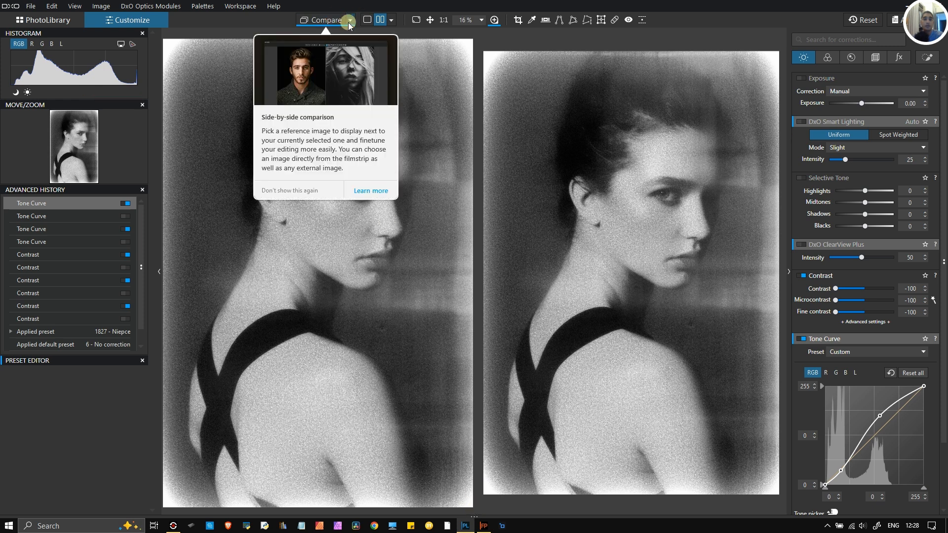
left_click(350, 20)
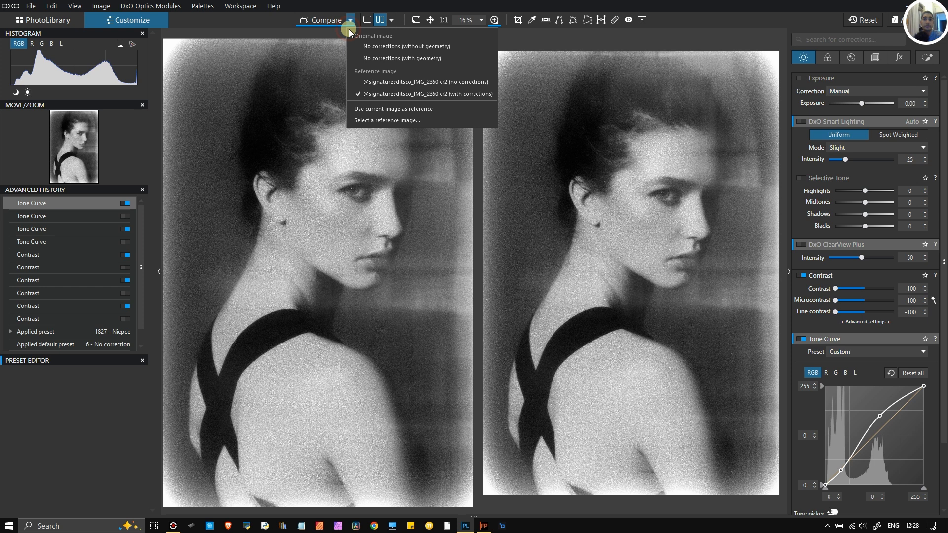
left_click(374, 83)
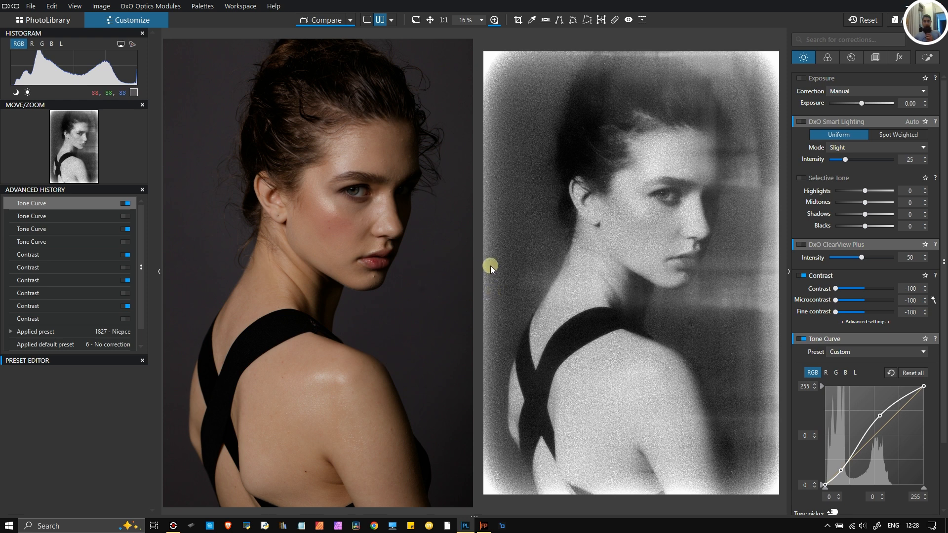
scroll(382, 288, "down", 2)
scroll(382, 289, "up", 2)
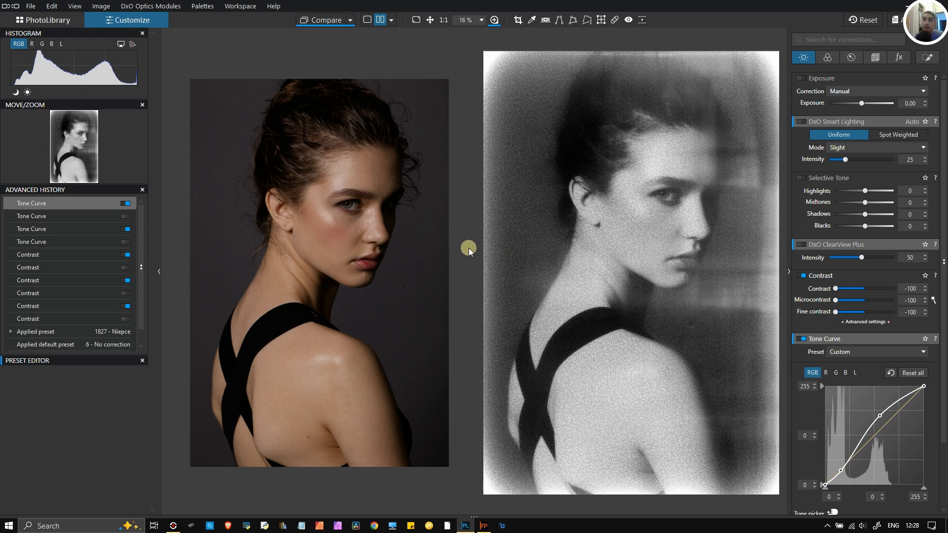
Step: Review the Color/B&W Rendering settings, keeping the Black & white film type, and switch the correction off and on to judge its effect
left_click(829, 59)
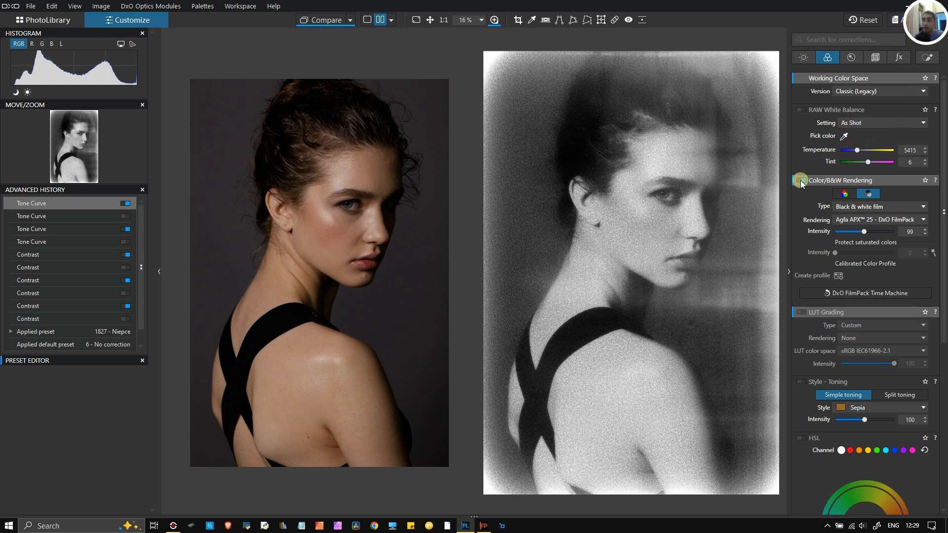
mouse_move(802, 181)
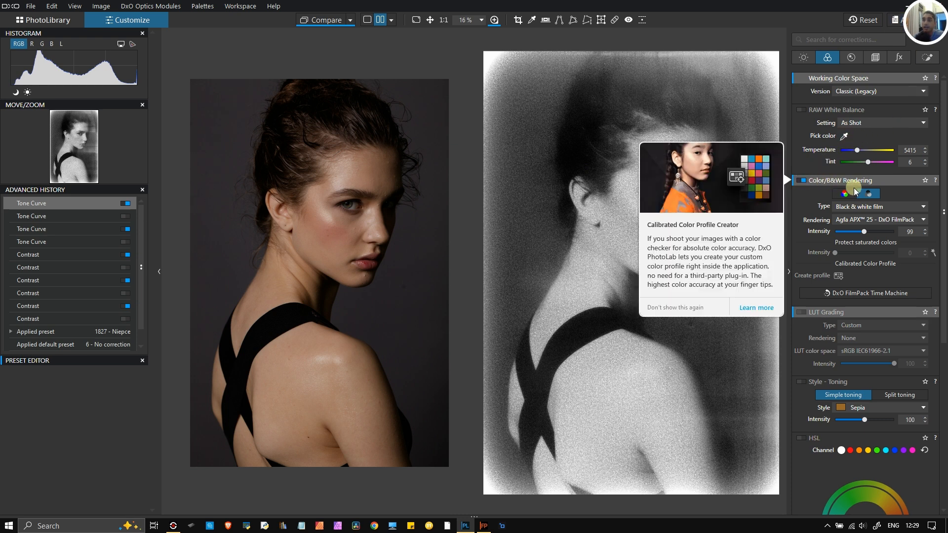
left_click(853, 208)
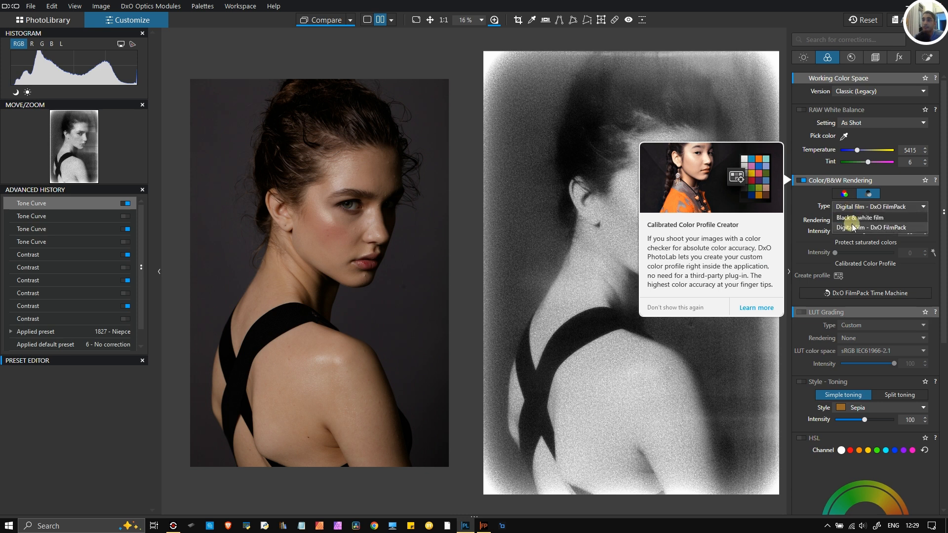
left_click(858, 219)
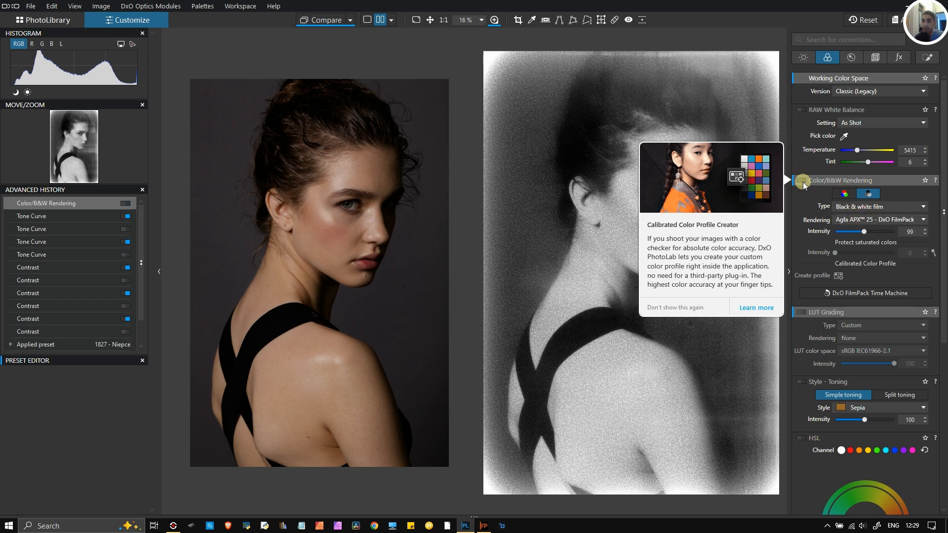
left_click(802, 181)
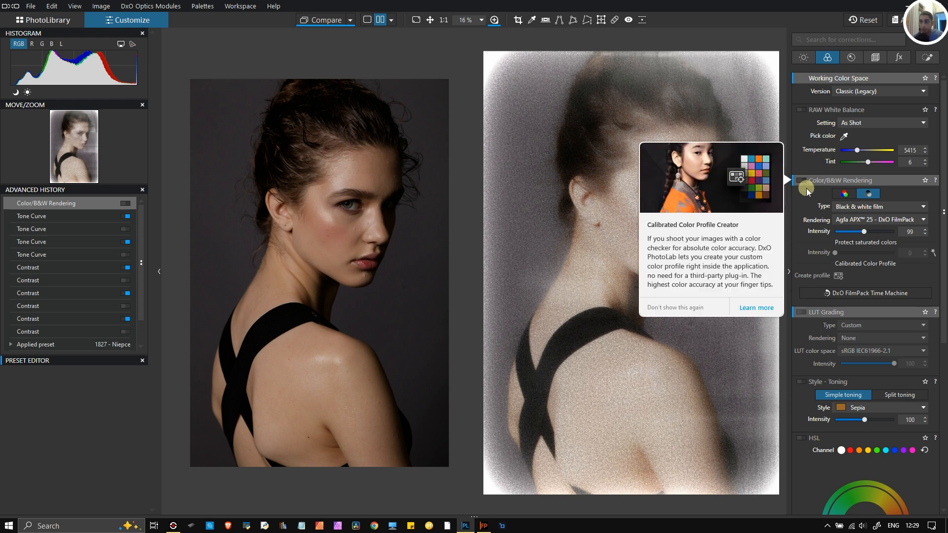
left_click(801, 182)
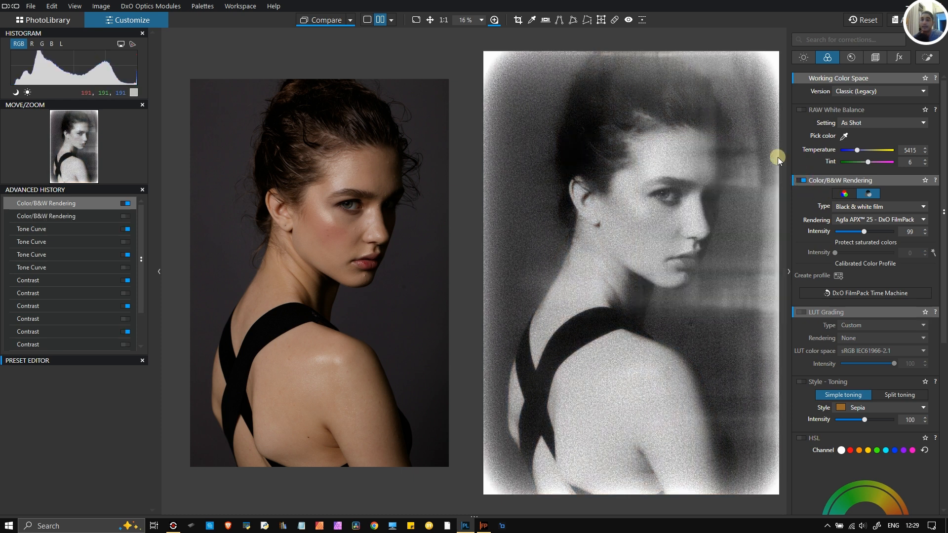
Step: Compare the skin detail and film grain on the face up close in both versions, then return both to a wide view
scroll(546, 120, "up", 3)
scroll(556, 117, "down", 3)
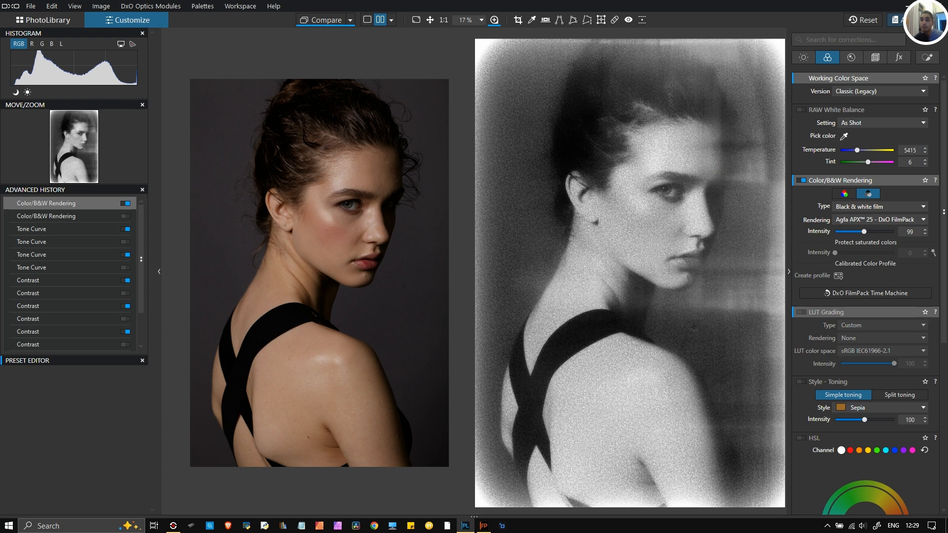
scroll(736, 196, "up", 5)
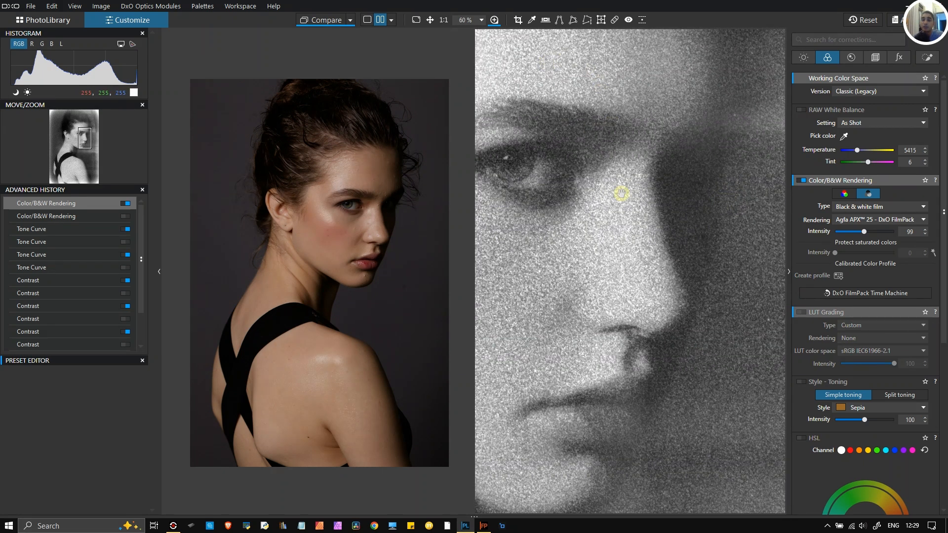
scroll(311, 221, "up", 5)
left_click_drag(394, 220, 299, 253)
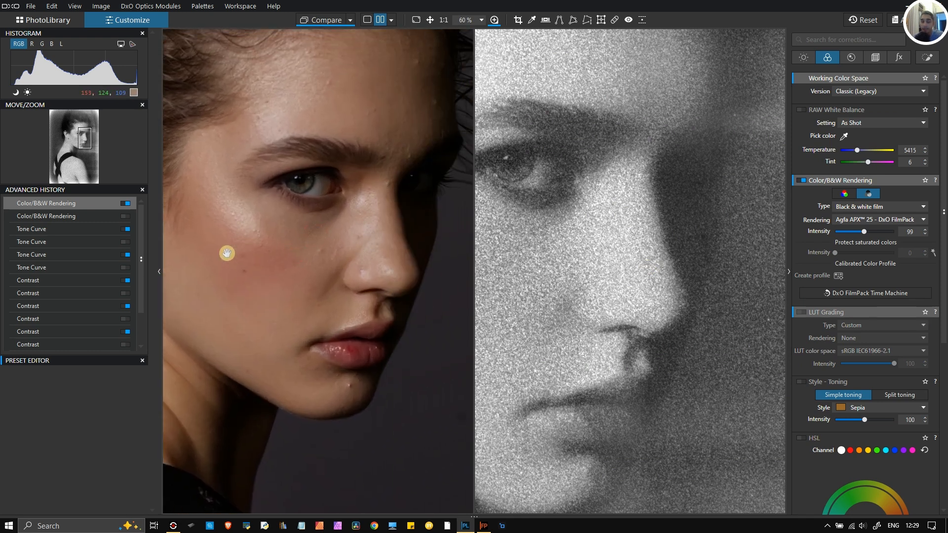
scroll(275, 256, "down", 5)
scroll(289, 252, "down", 1)
scroll(288, 252, "up", 1)
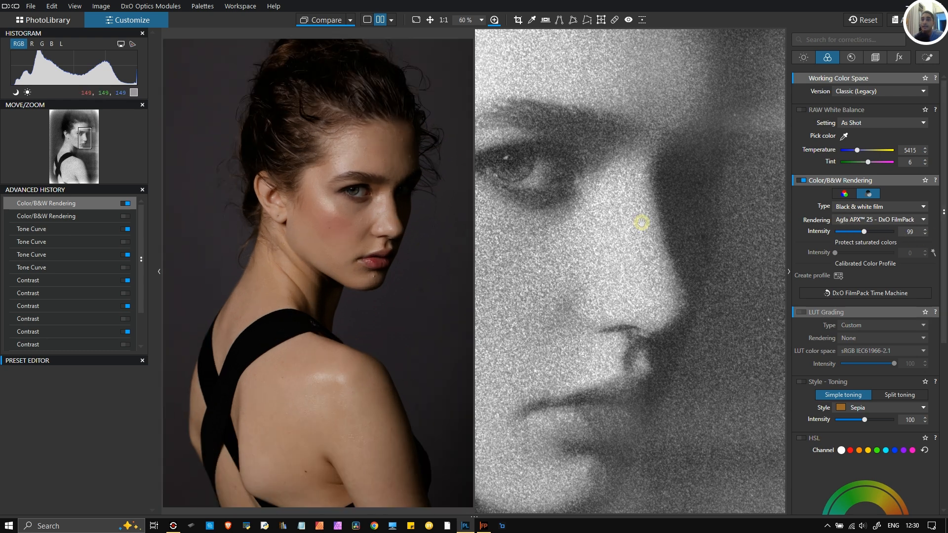
scroll(642, 223, "down", 5)
scroll(642, 222, "up", 1)
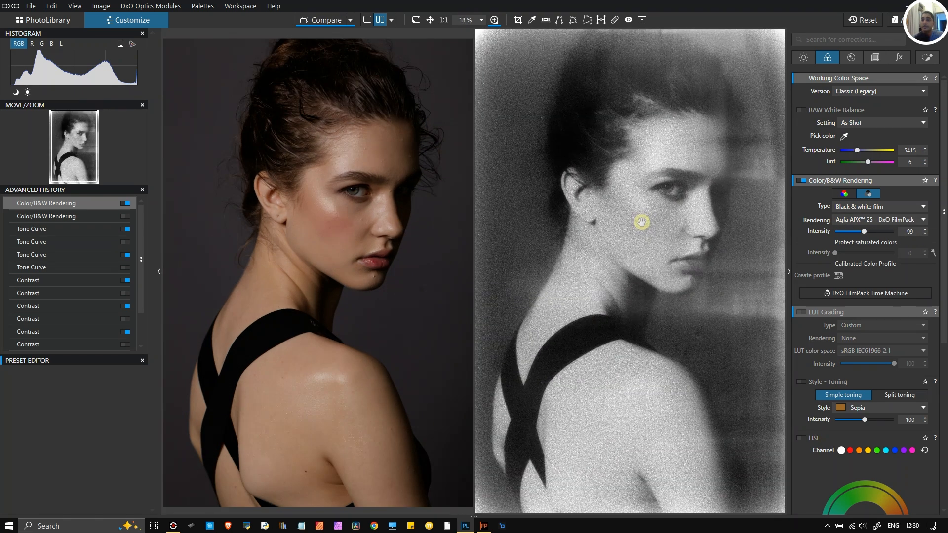
Step: Turn off Color/B&W Rendering to examine the aged look in colour across the whole portrait, then restore the black-and-white film rendering
left_click(801, 181)
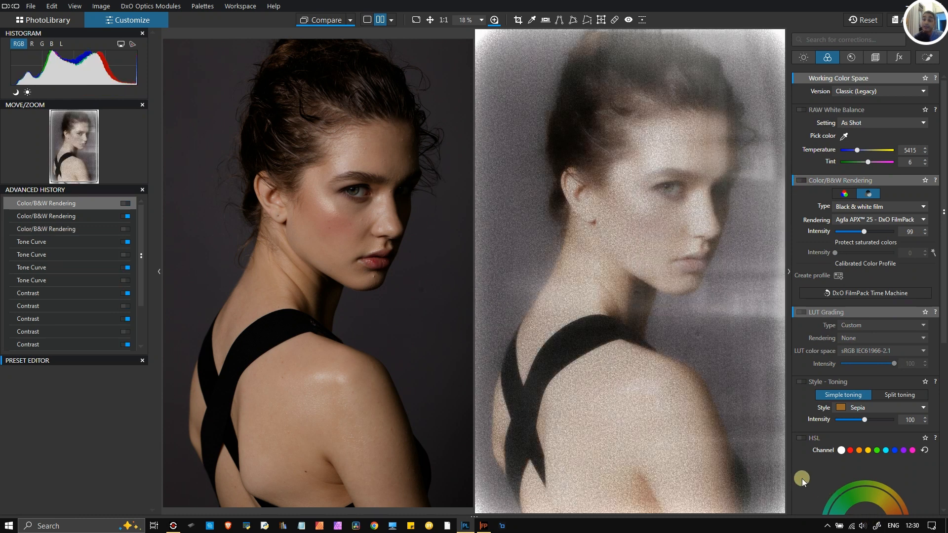
scroll(640, 413, "down", 1)
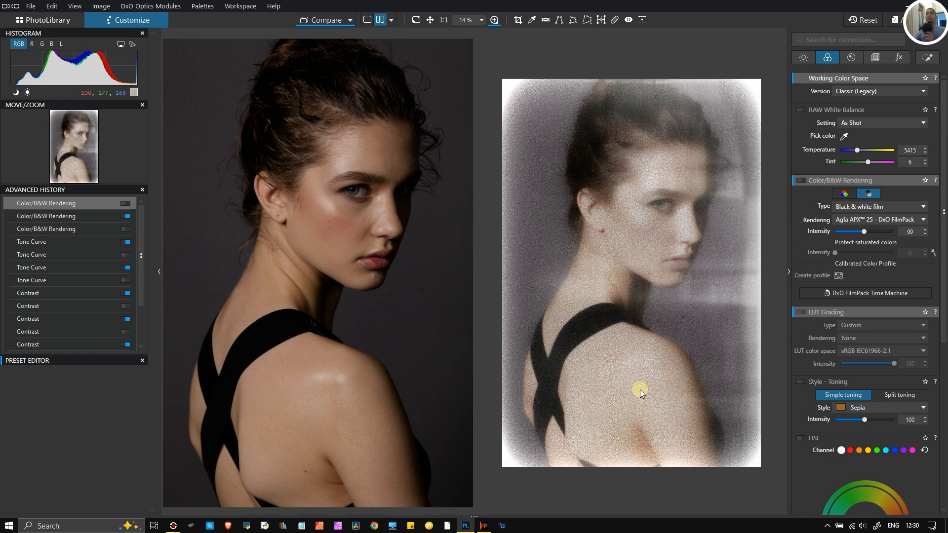
scroll(641, 388, "up", 1)
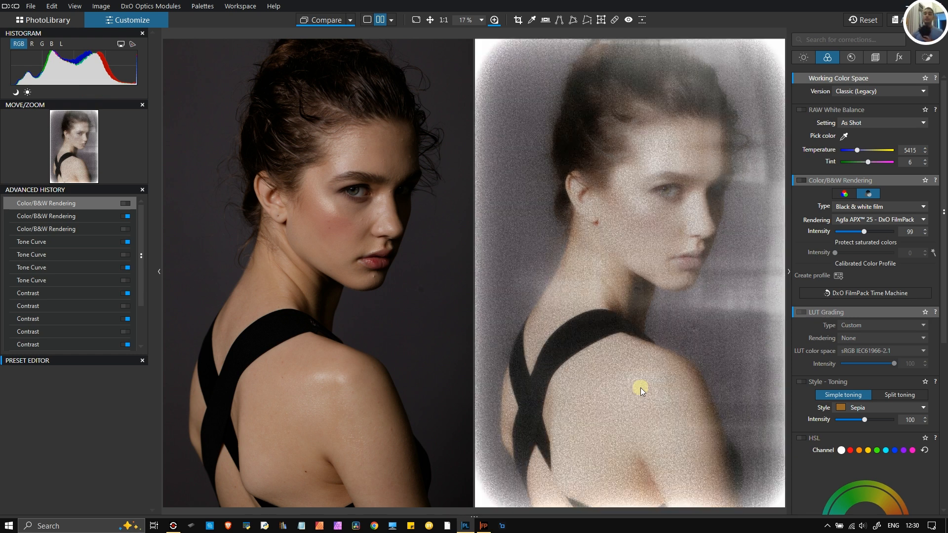
left_click(803, 180)
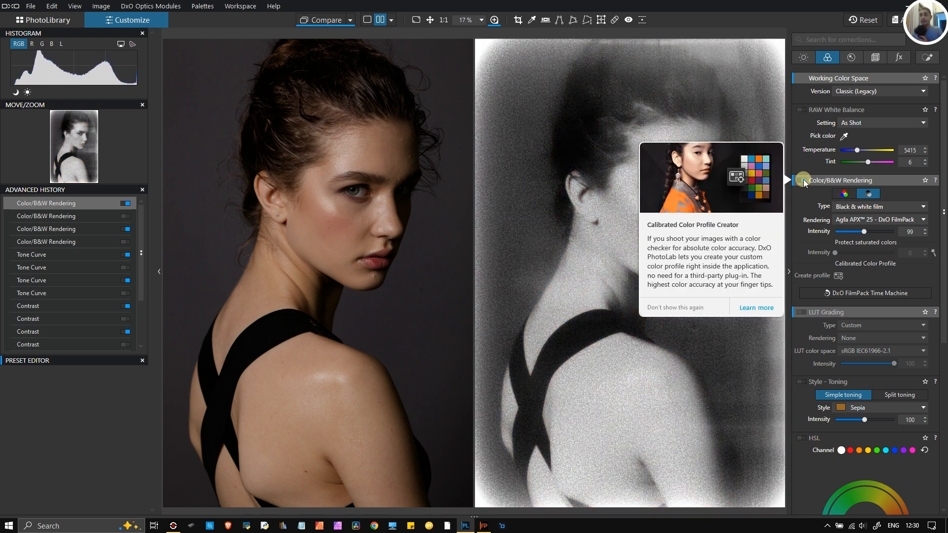
Step: Open the DxO FilmPack Time Machine and look at the 1940s and 2010-20 periods
left_click(867, 292)
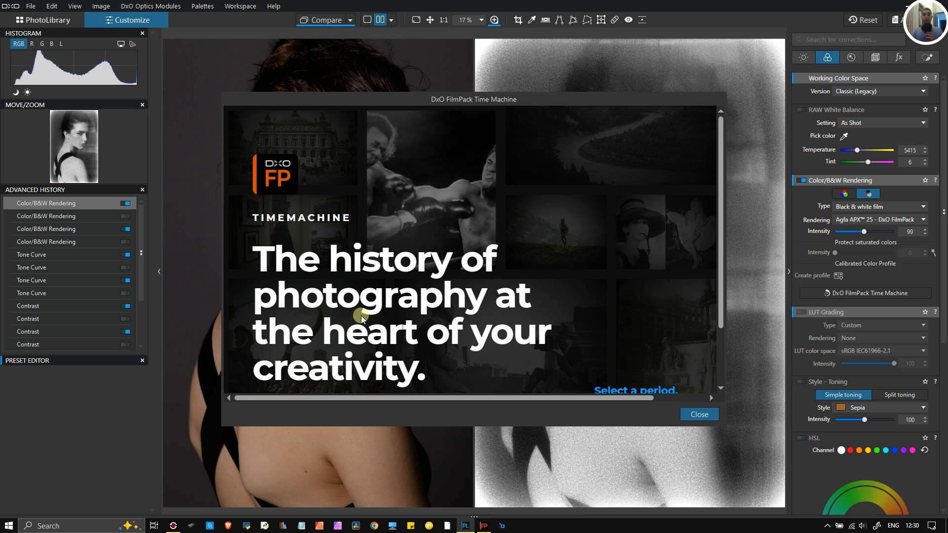
scroll(414, 286, "down", 2)
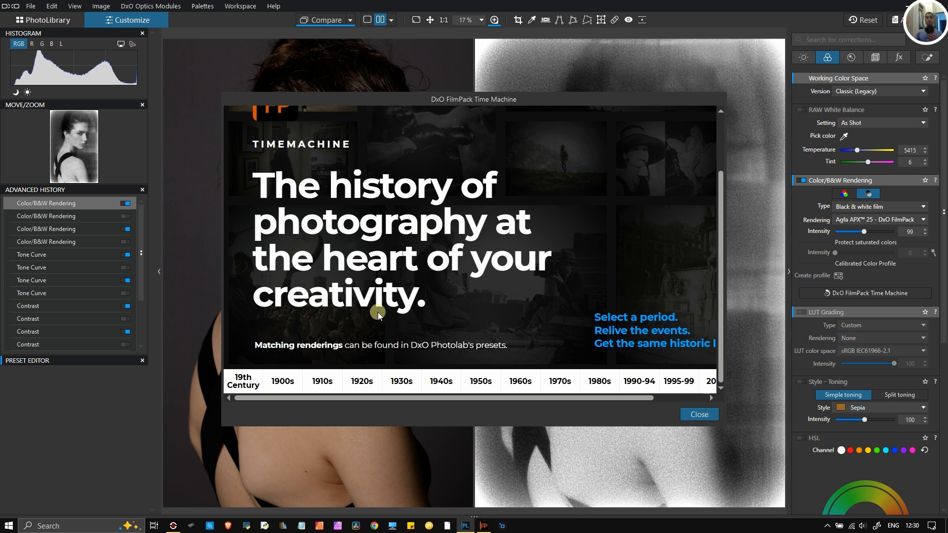
left_click(453, 386)
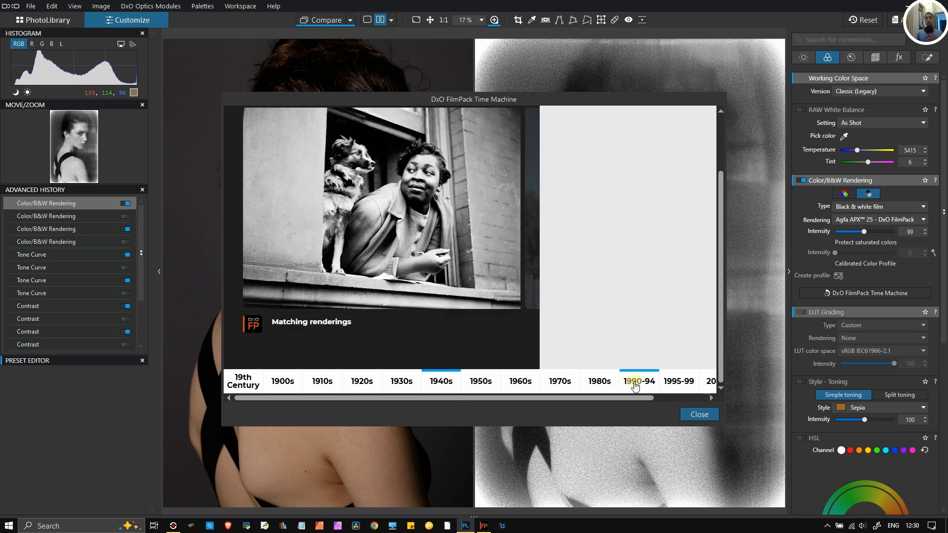
left_click_drag(636, 398, 706, 397)
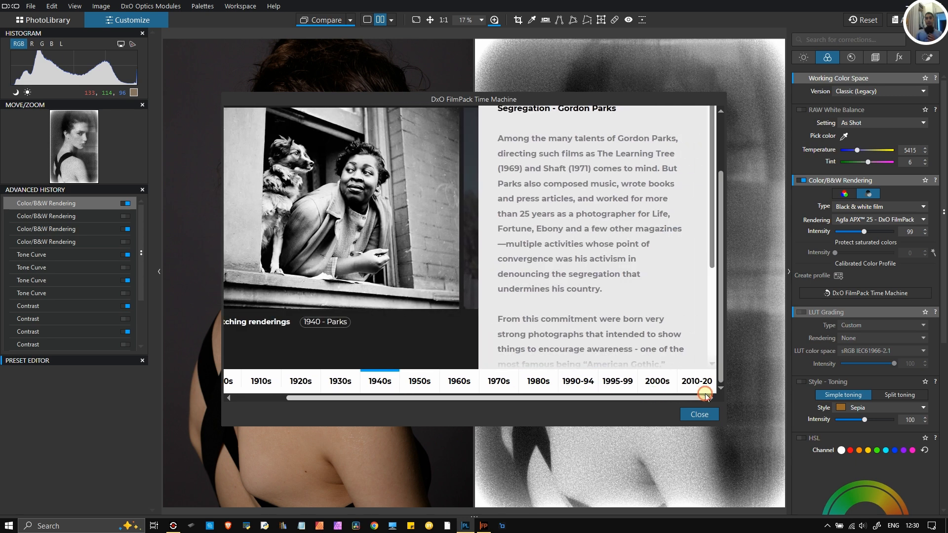
left_click(698, 387)
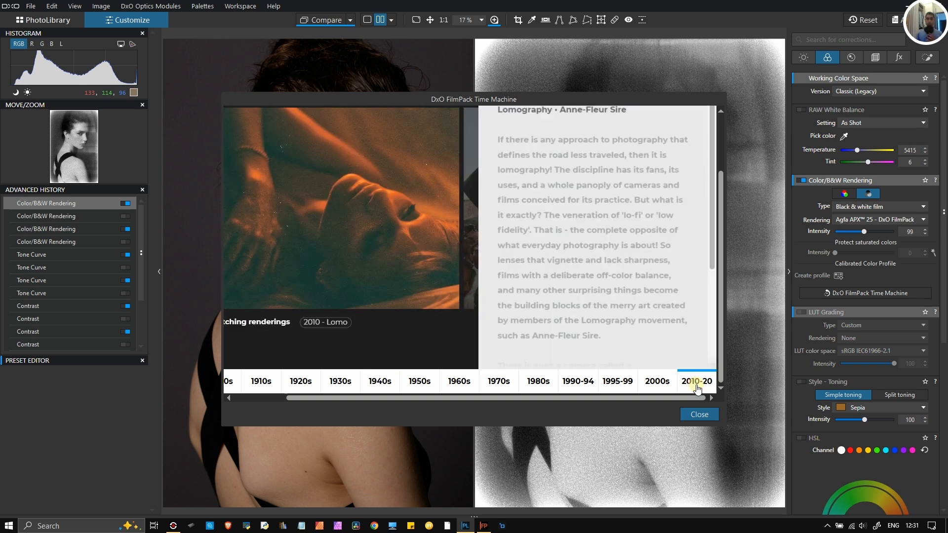
Step: Read through the 2010-20 period's stories, from Lomography and the Arab Spring to Tsunami in Japan and The Glow of Paris
scroll(568, 197, "up", 2)
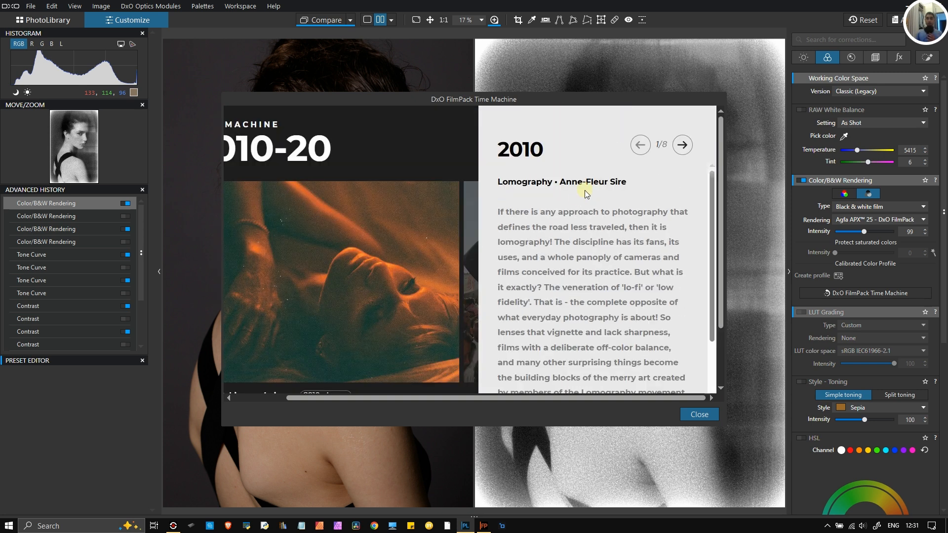
scroll(585, 200, "down", 3)
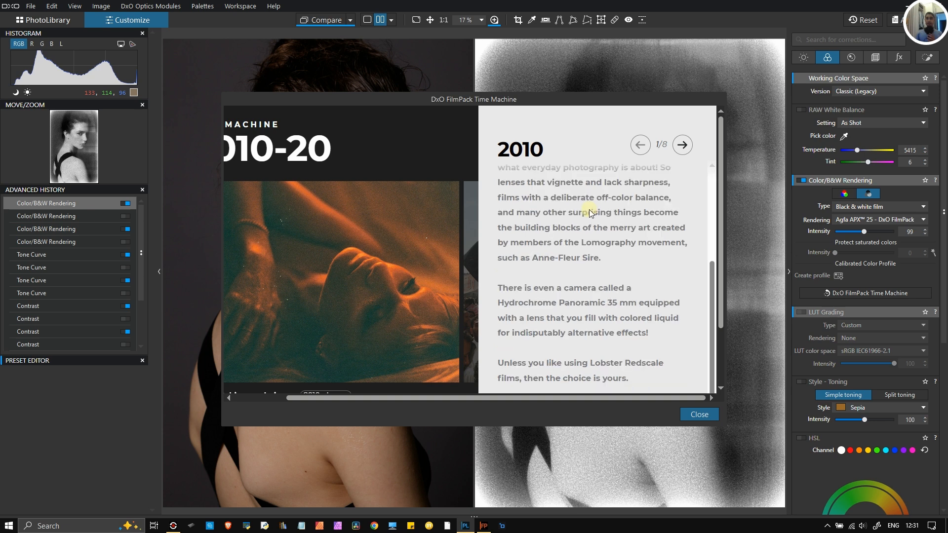
scroll(589, 212, "up", 3)
left_click(682, 145)
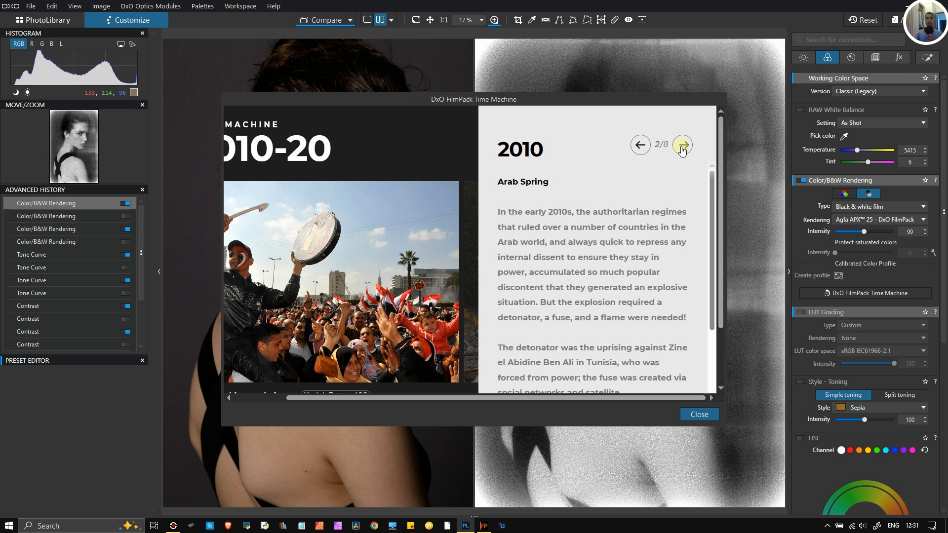
scroll(663, 261, "down", 3)
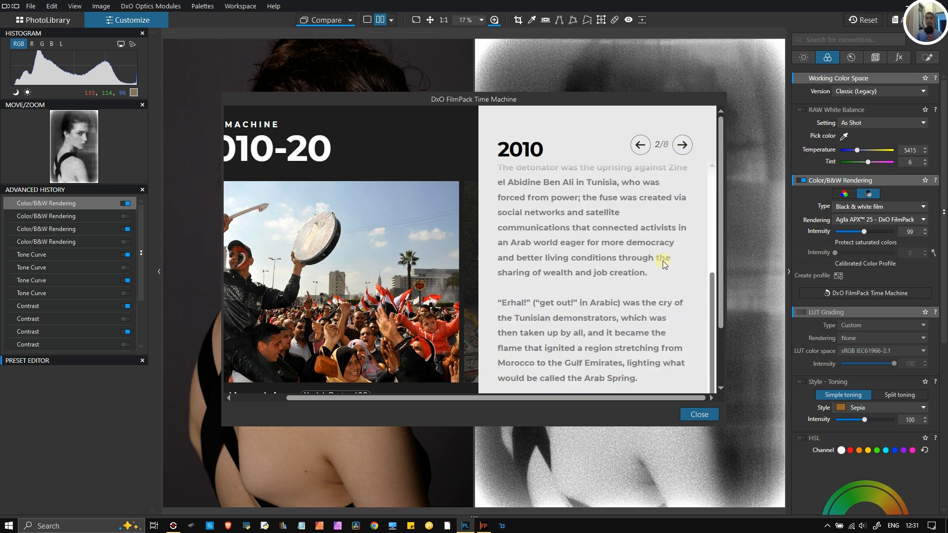
scroll(663, 261, "down", 2)
scroll(663, 260, "up", 2)
left_click(682, 144)
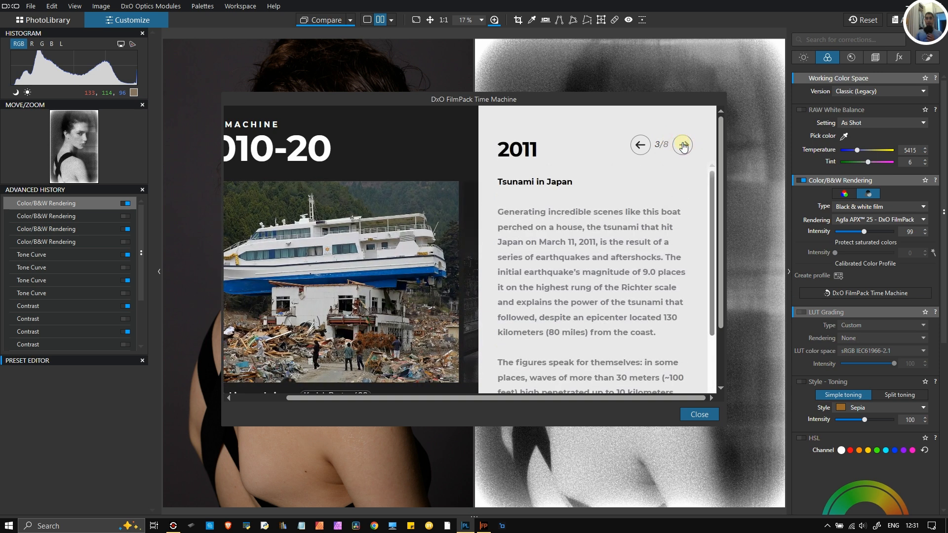
left_click(683, 145)
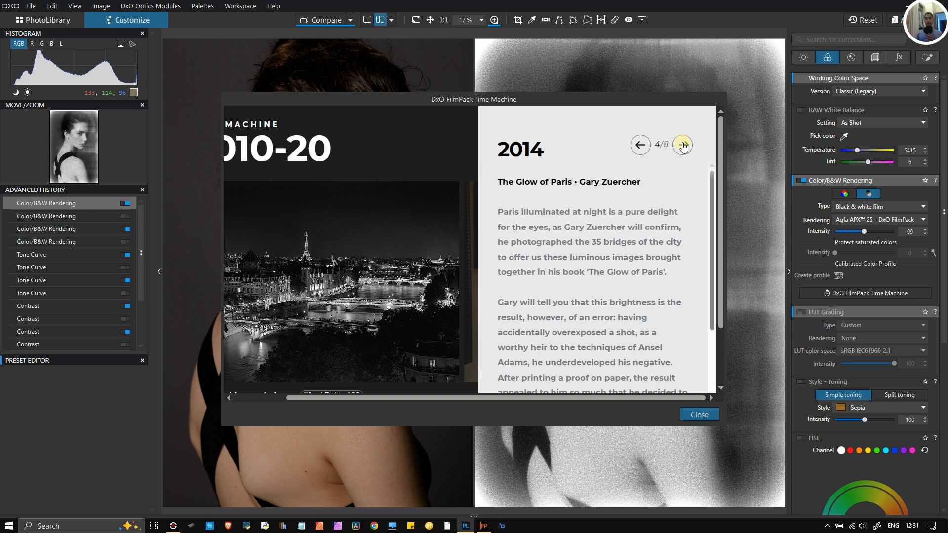
Step: Read through the remaining 2010-20 stories, from White House photographers and the climate march to Fire at Notre Dame in Paris and Smartphone photos
left_click(683, 145)
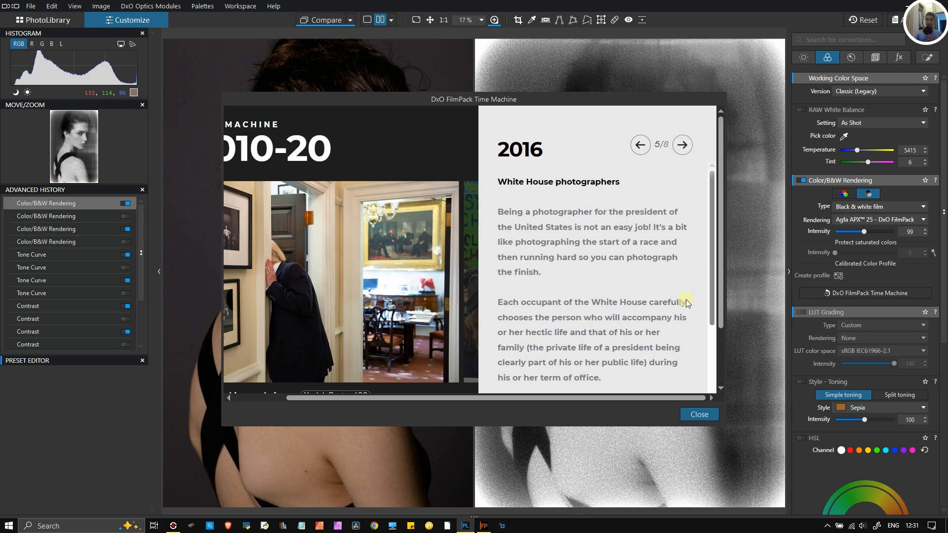
scroll(686, 299, "down", 3)
scroll(679, 263, "up", 3)
left_click(684, 145)
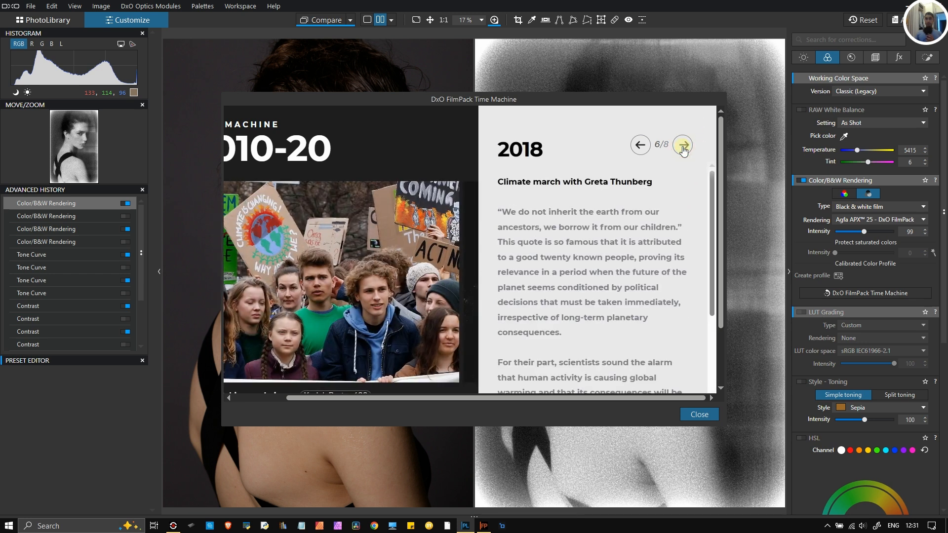
left_click(683, 145)
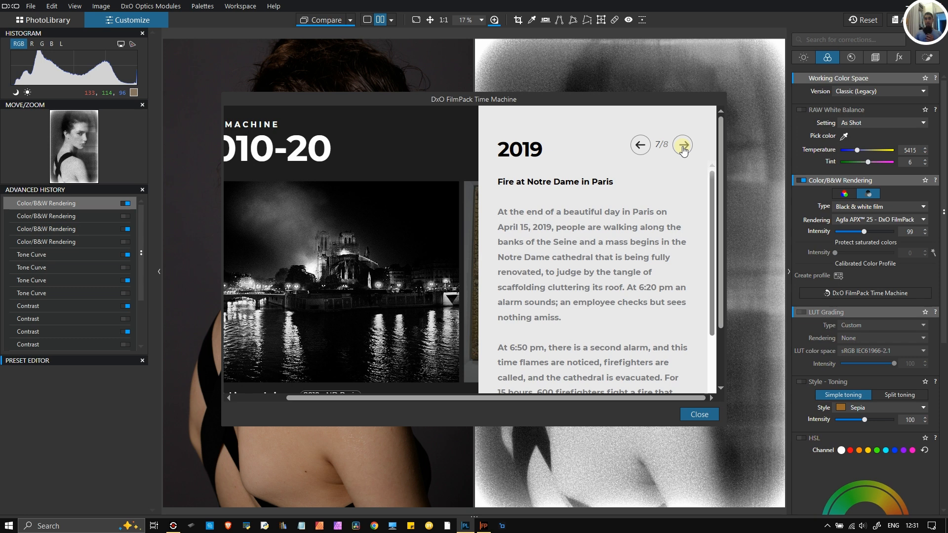
left_click(683, 145)
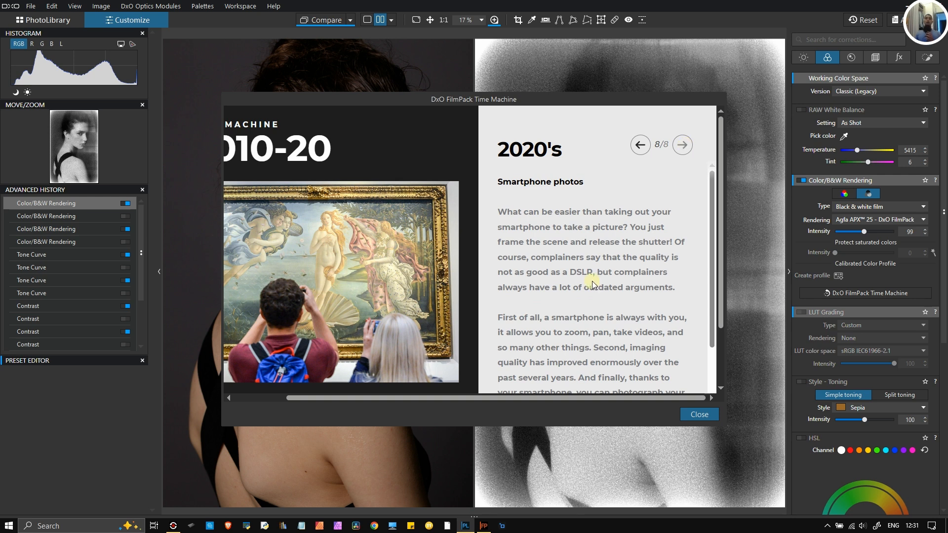
scroll(576, 245, "down", 5)
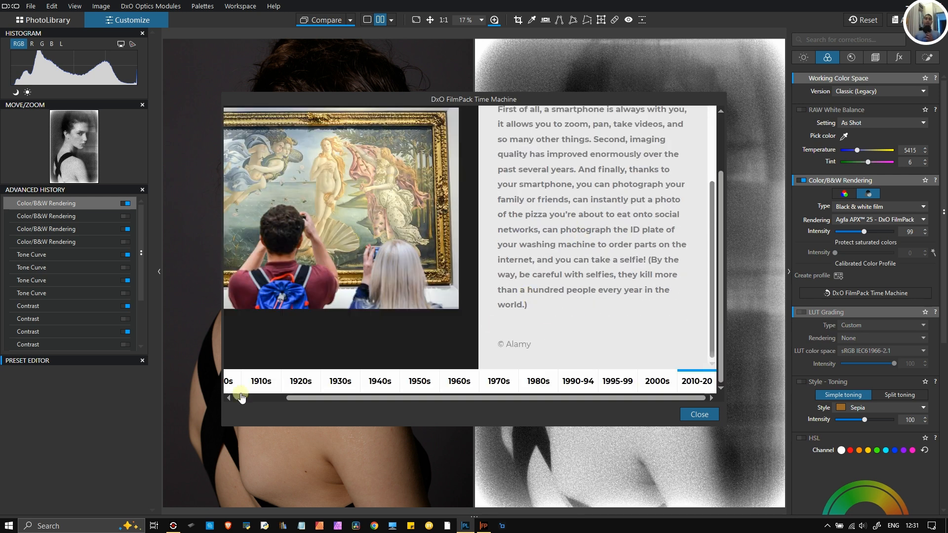
Step: Look at the 1910s period's story on The Great Flood of Paris, then close the Time Machine
left_click(264, 381)
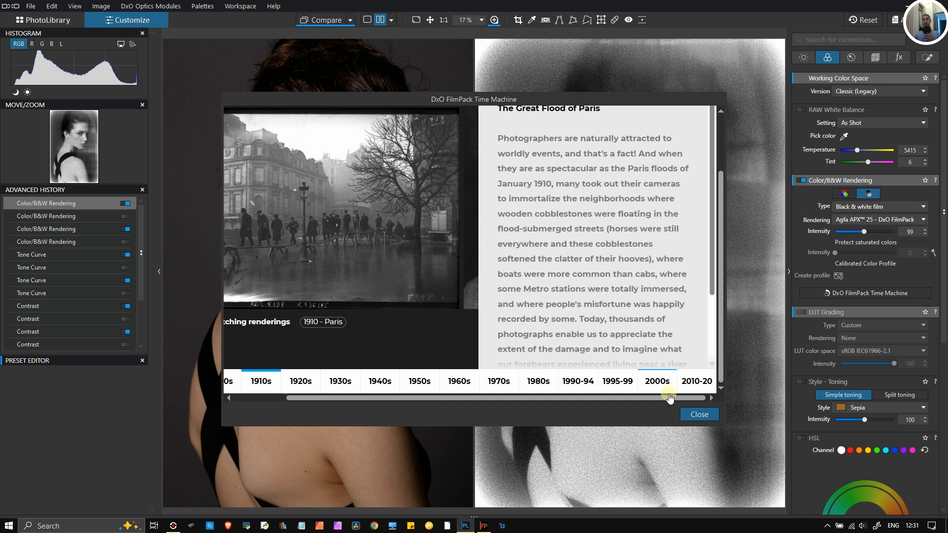
left_click(701, 417)
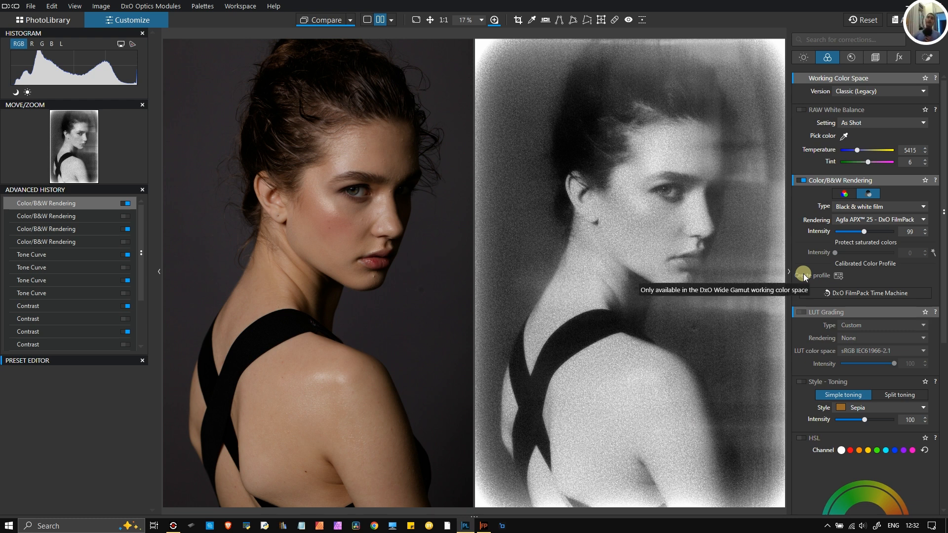
Step: Turn DxO Denoising Technologies on to check its effect on the aged portrait, then turn it off again
left_click(858, 56)
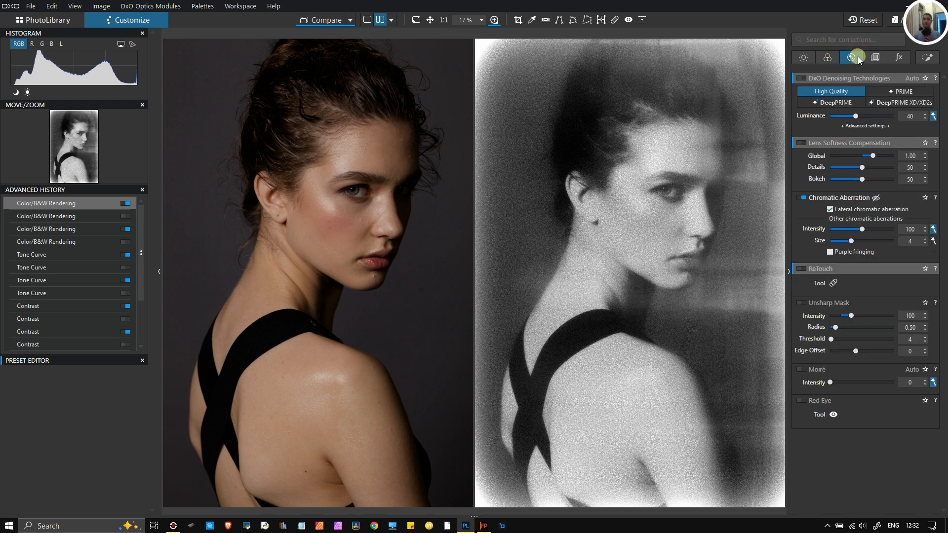
mouse_move(804, 78)
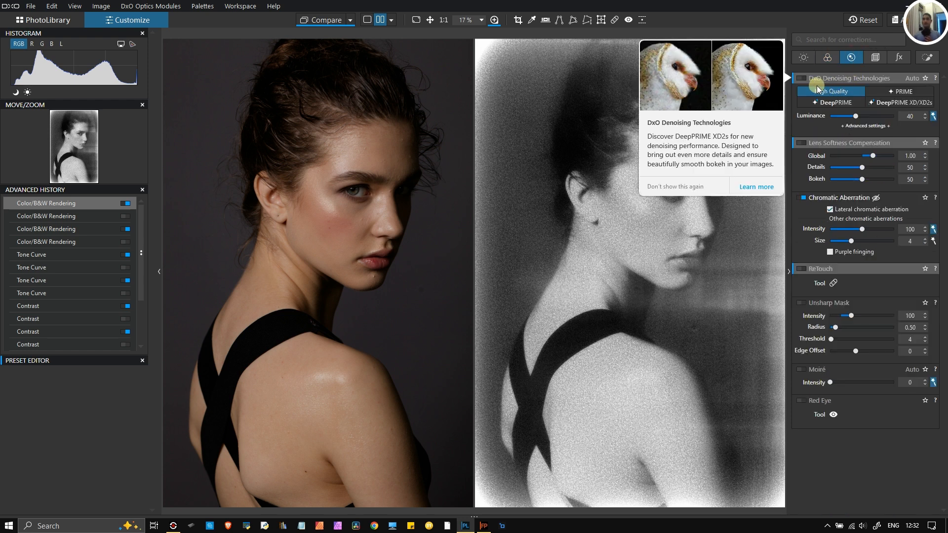
left_click(804, 78)
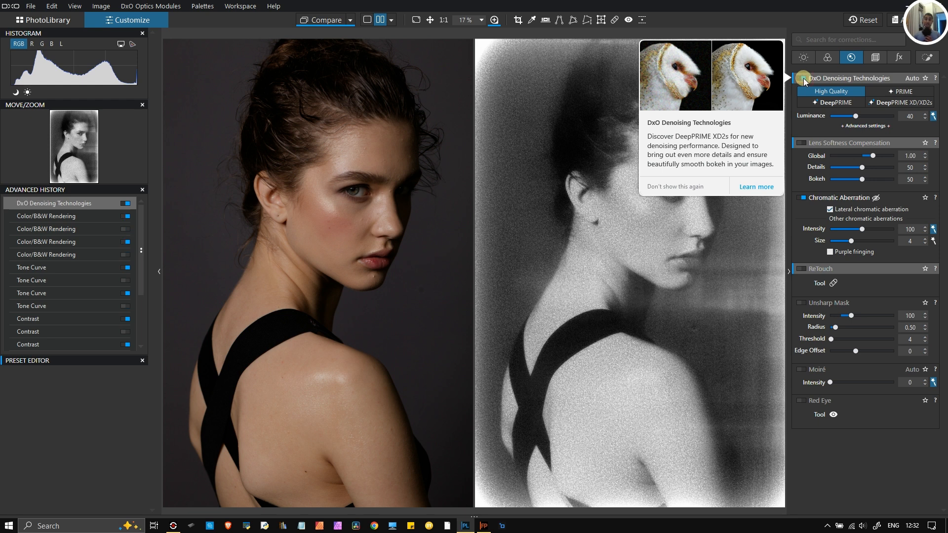
left_click(804, 78)
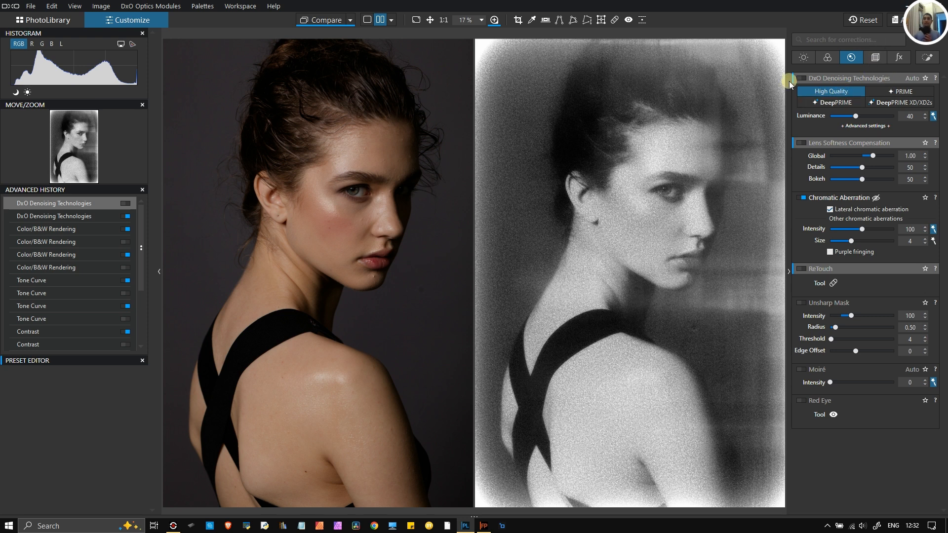
mouse_move(836, 81)
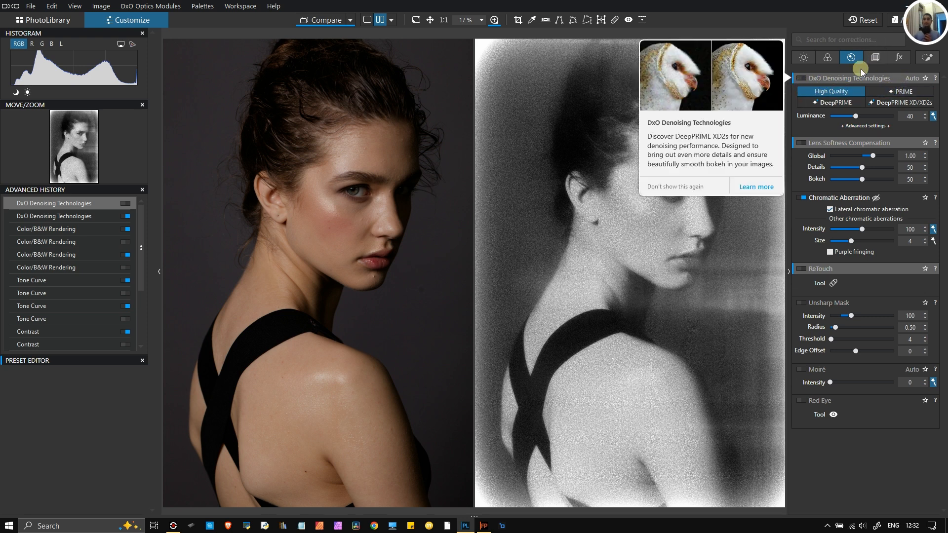
Step: Turn the Distortion correction off to check its effect on the portrait, then turn it back on
left_click(872, 62)
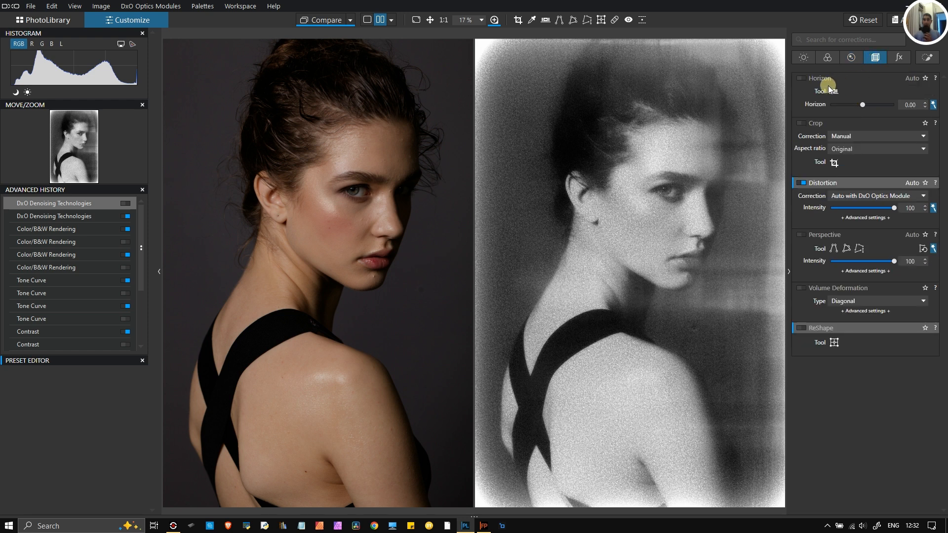
left_click(801, 183)
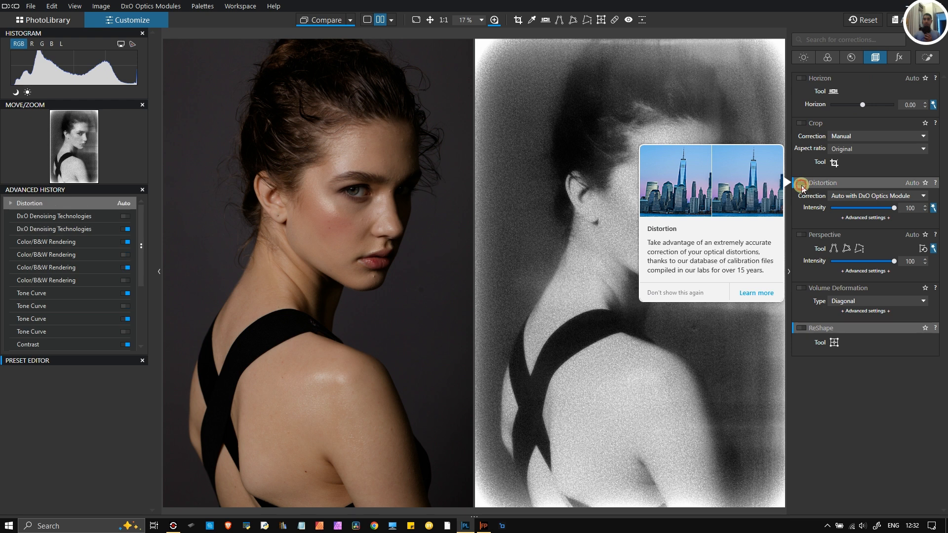
left_click(801, 187)
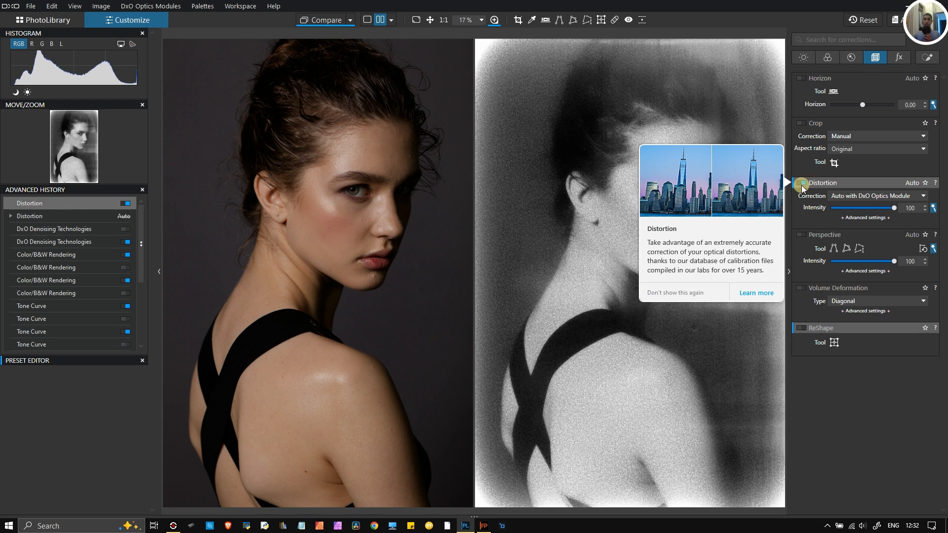
Step: With the watermark and effects corrections open, examine the film grain on the hair and face and the white vignetted corner up close
left_click(899, 58)
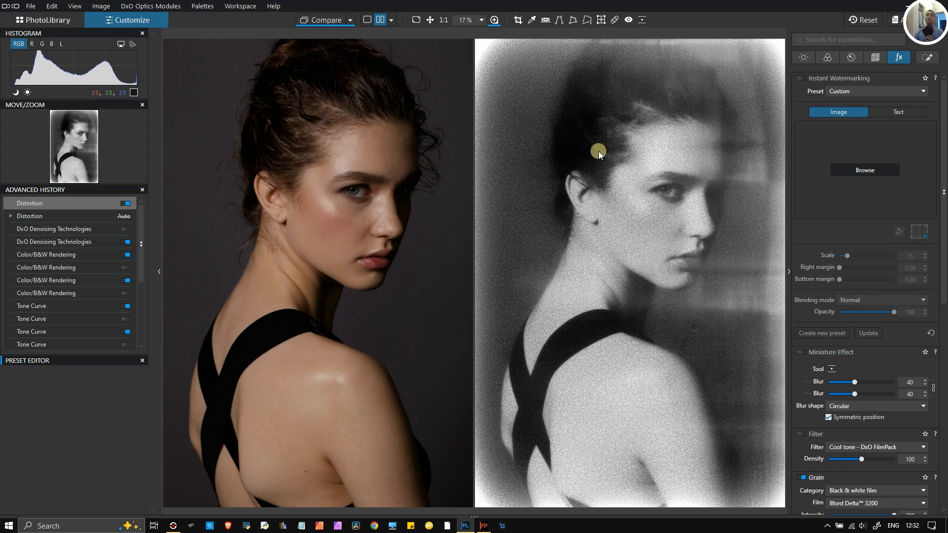
scroll(599, 150, "up", 3)
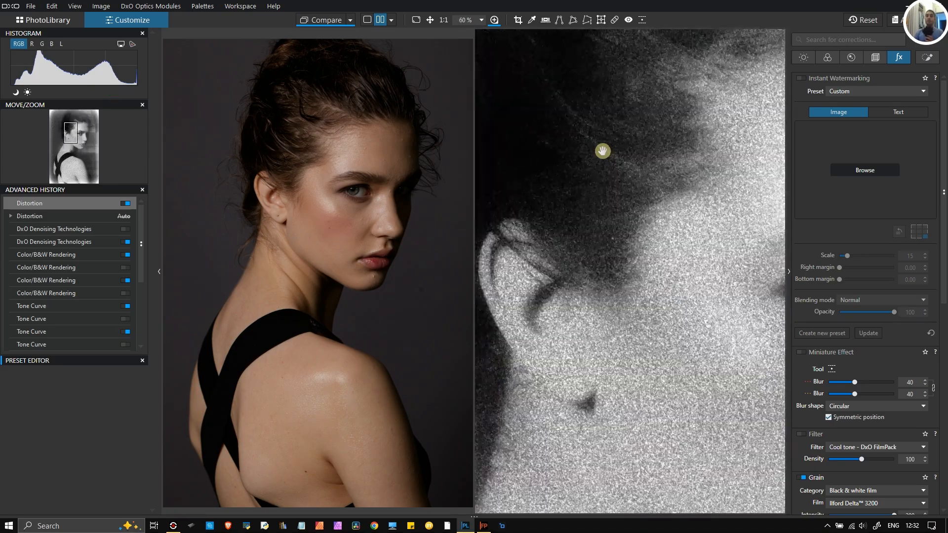
scroll(603, 151, "up", 1)
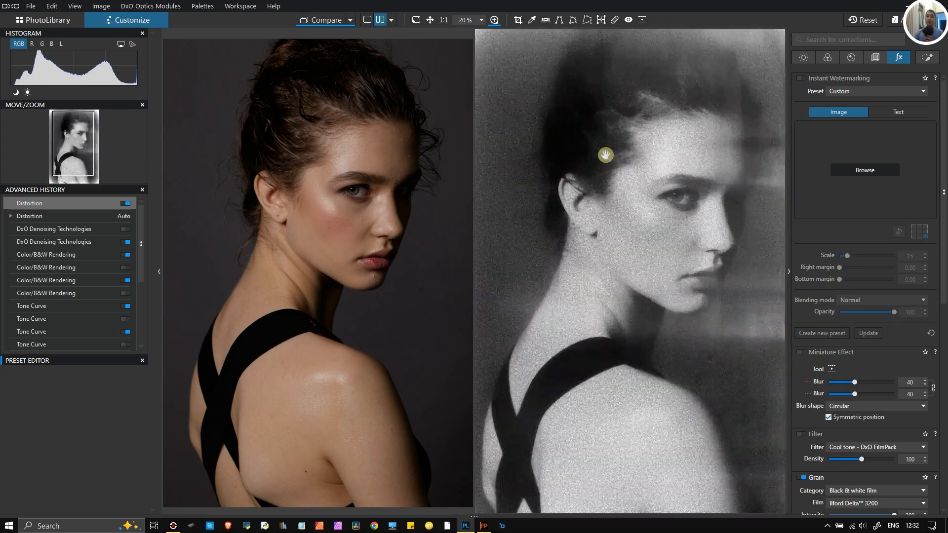
scroll(712, 245, "up", 1)
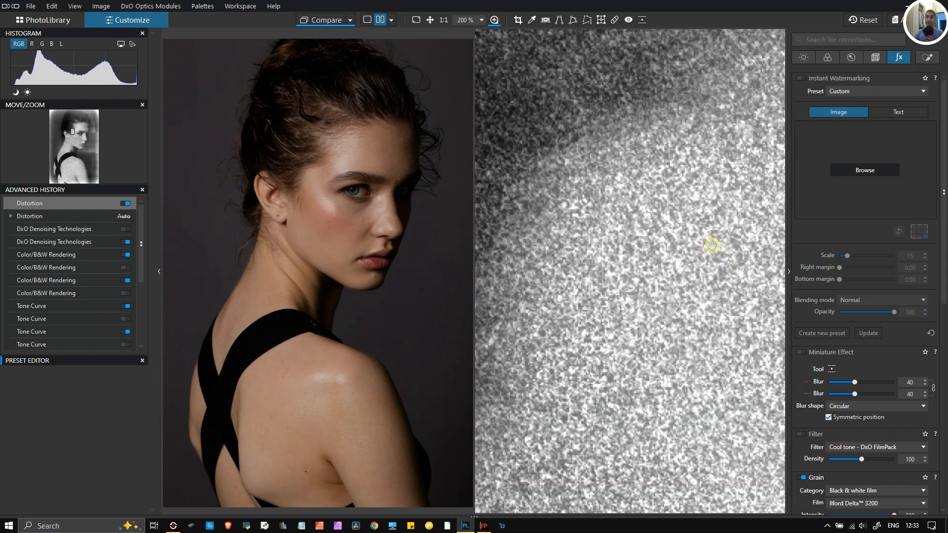
scroll(711, 247, "down", 3)
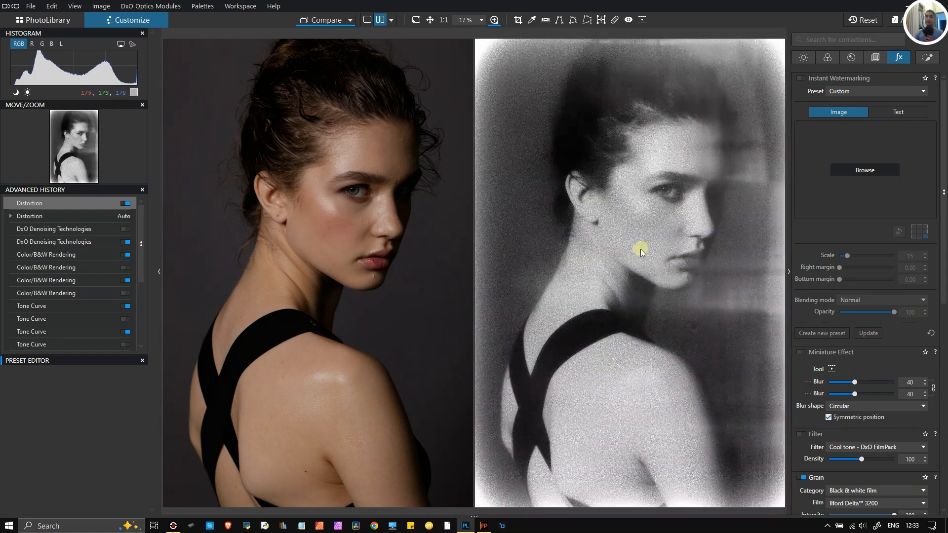
scroll(503, 89, "up", 4)
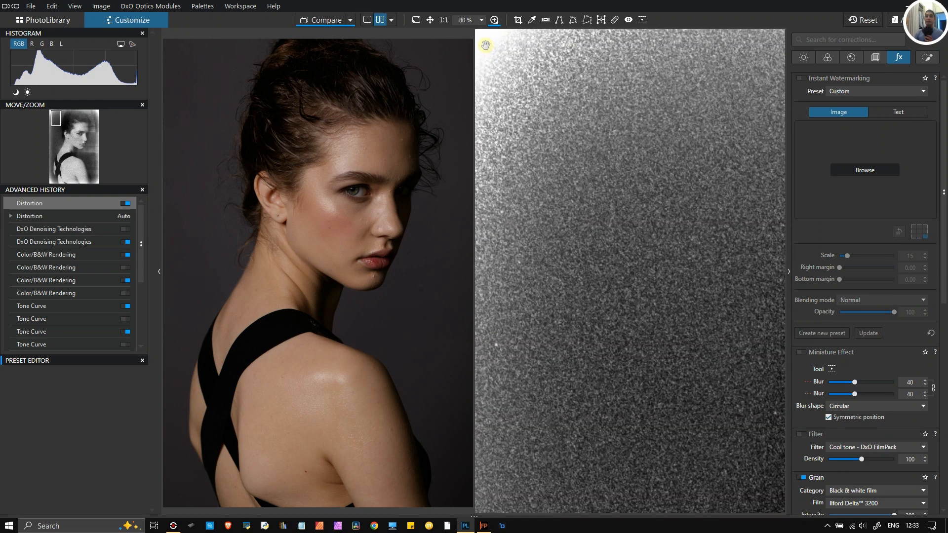
scroll(544, 123, "down", 3)
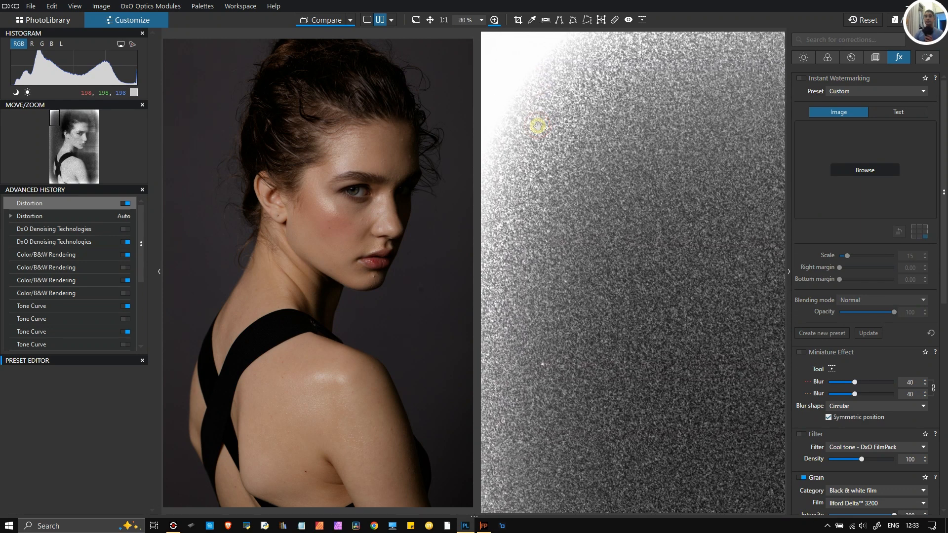
scroll(571, 133, "down", 1)
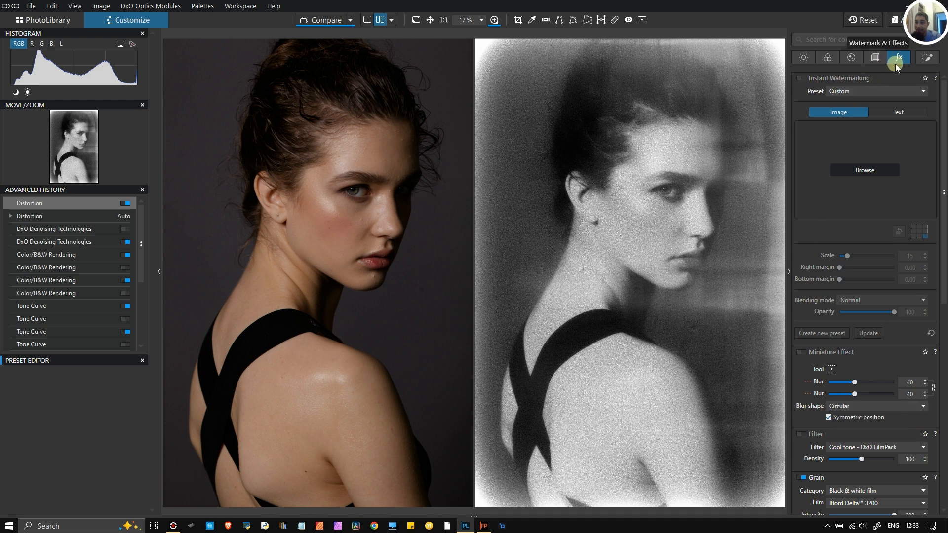
Step: Try the Cool tone - DxO FilmPack filter on the portrait, switch it off again and look through the available filters
left_click_drag(945, 229, 944, 375)
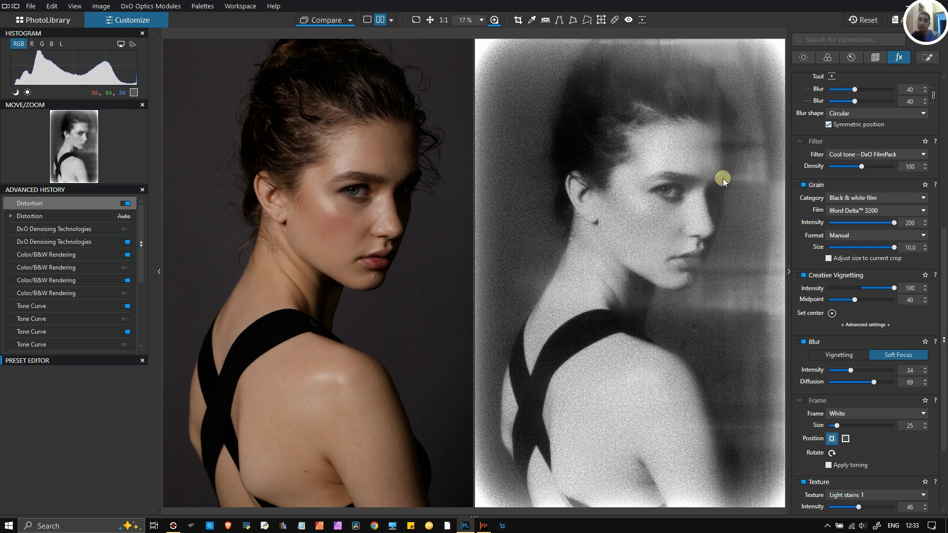
left_click(804, 141)
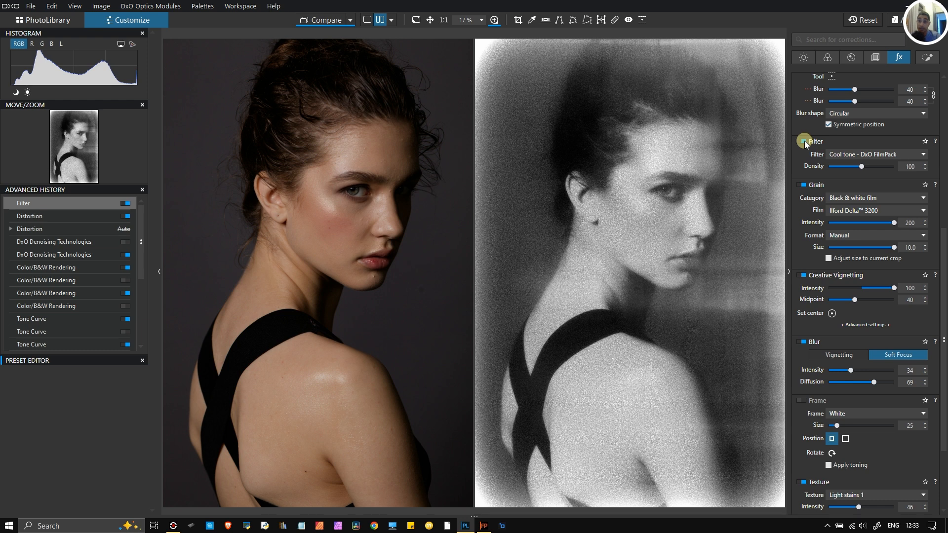
left_click(804, 141)
left_click(860, 155)
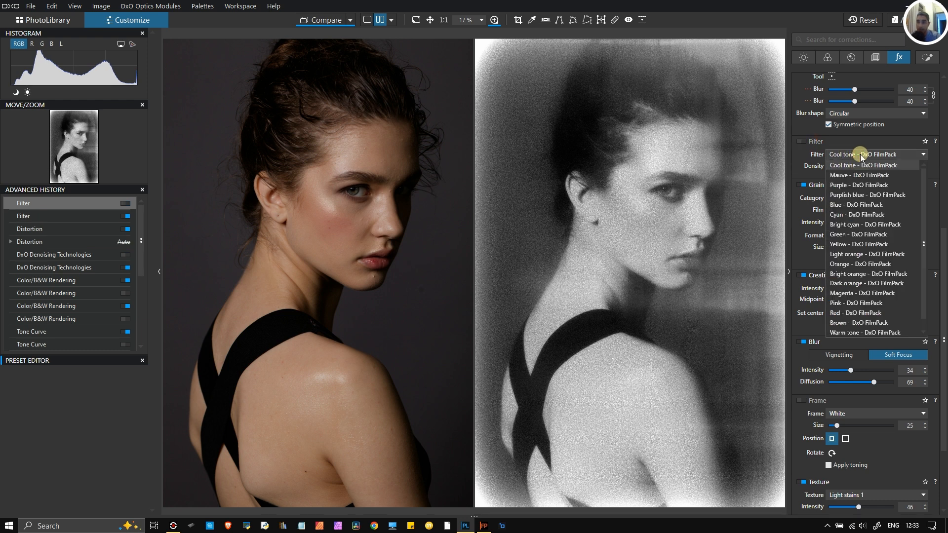
left_click(870, 139)
left_click(861, 143)
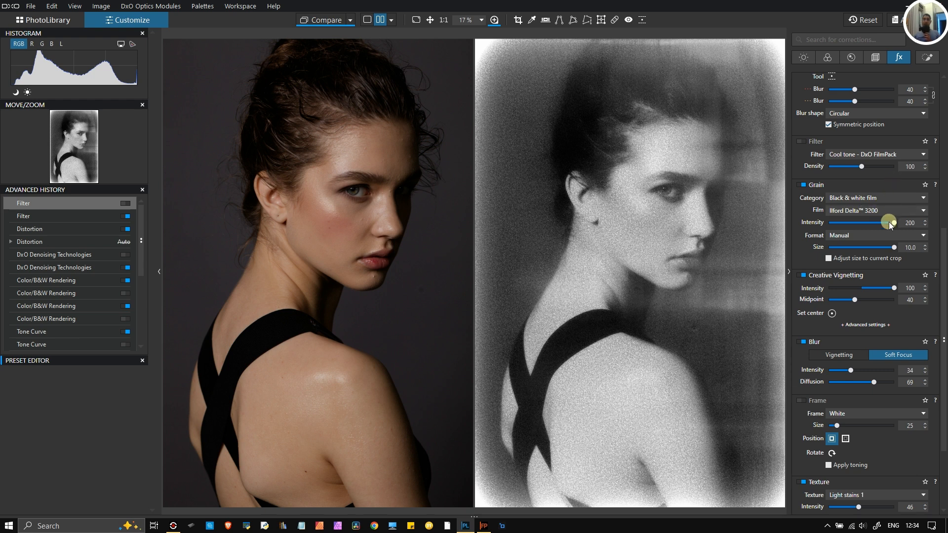
Step: Inspect the grain near the neck, drop the Grain intensity to 0, then raise it gradually to 200 to compare its strength
left_click(557, 238)
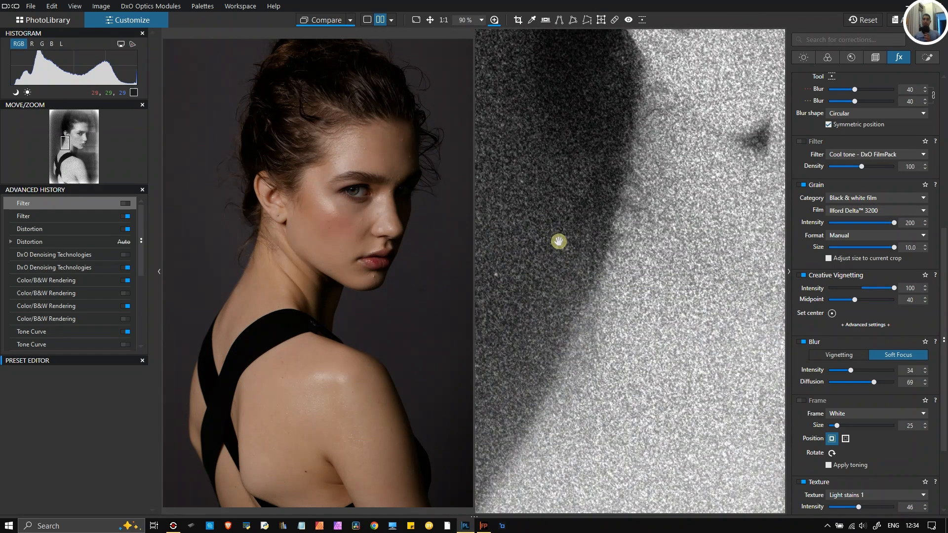
left_click(559, 242)
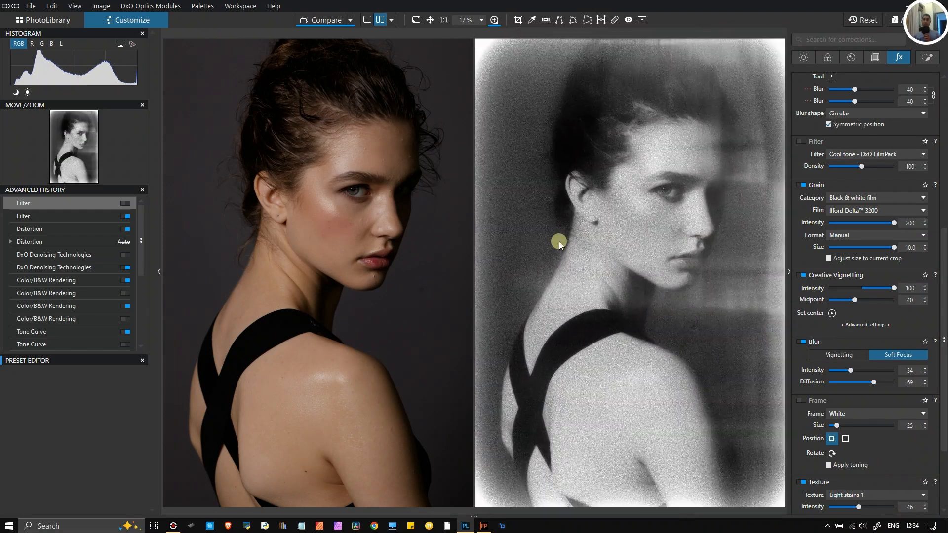
left_click_drag(891, 223, 822, 227)
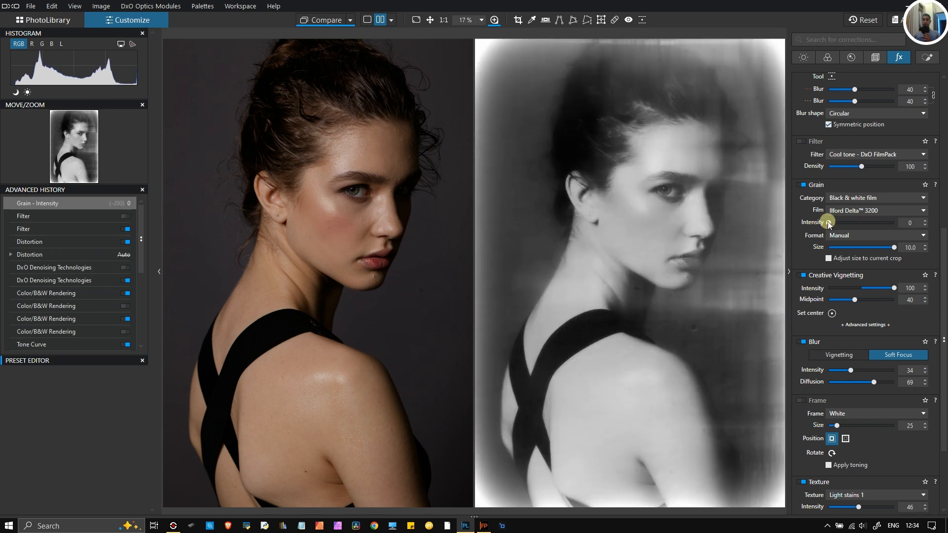
left_click(842, 225)
left_click(849, 223)
left_click(852, 223)
left_click(859, 224)
left_click(869, 224)
left_click(875, 224)
left_click(888, 225)
left_click(892, 225)
left_click_drag(892, 225, 904, 227)
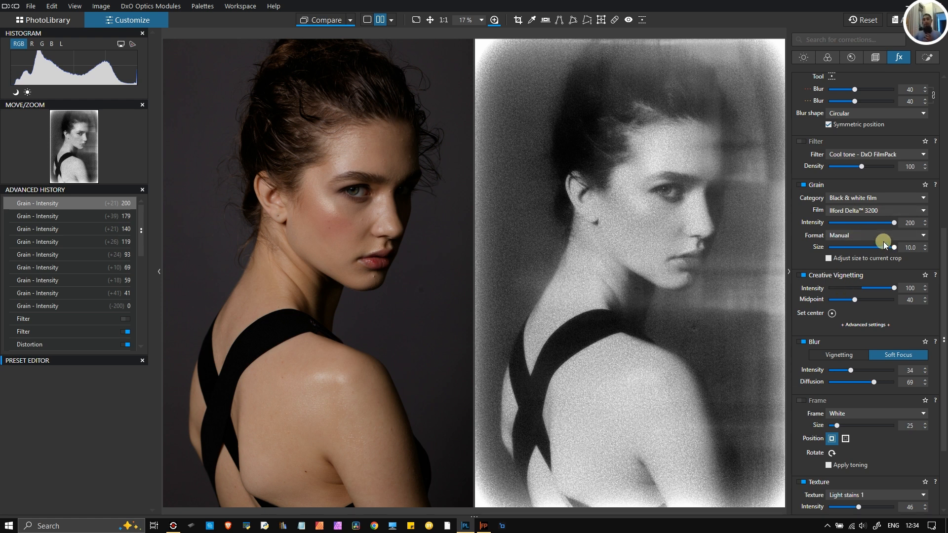
Step: Reduce the Grain size to 2.1 and then to 1.0, judging the finer grain around the lips at 100 %
left_click_drag(891, 245, 837, 251)
left_click(709, 276)
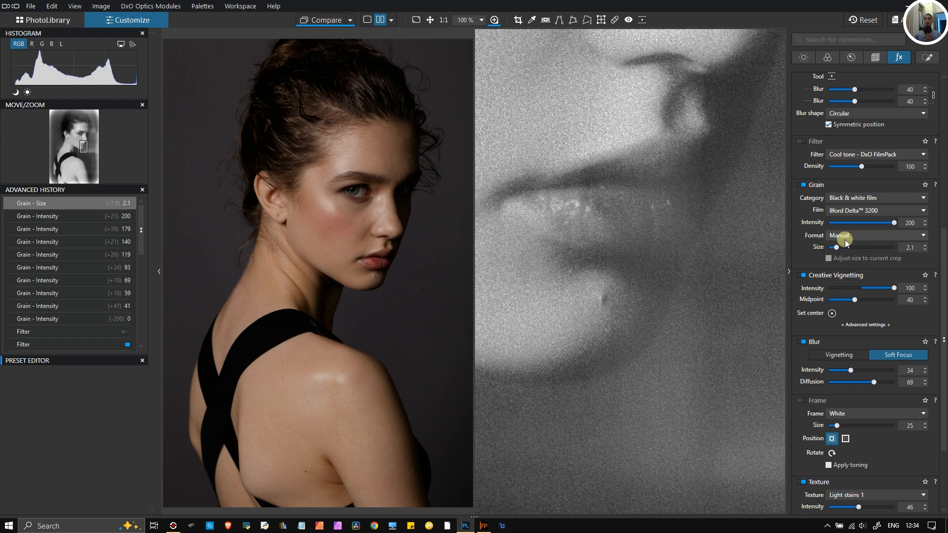
left_click_drag(836, 247, 828, 248)
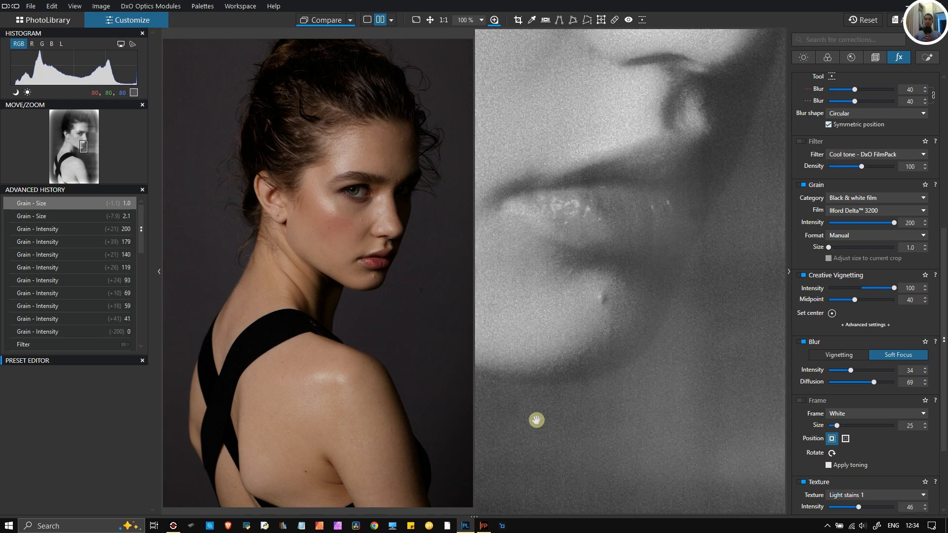
Step: Raise the Grain size to 9.7 and examine the coarser grain around the mouth and across the portrait
left_click_drag(829, 248, 889, 247)
double_click(890, 247)
left_click(892, 247)
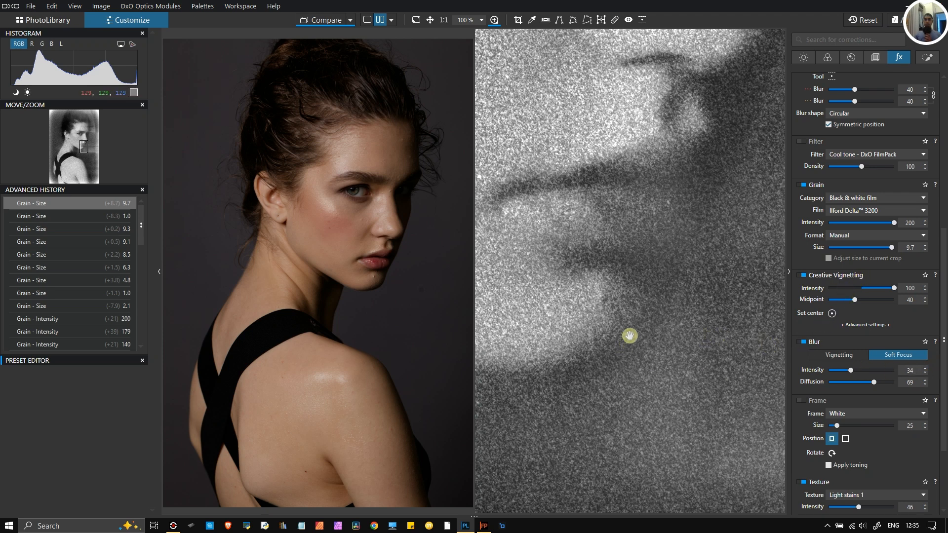
scroll(527, 327, "down", 2)
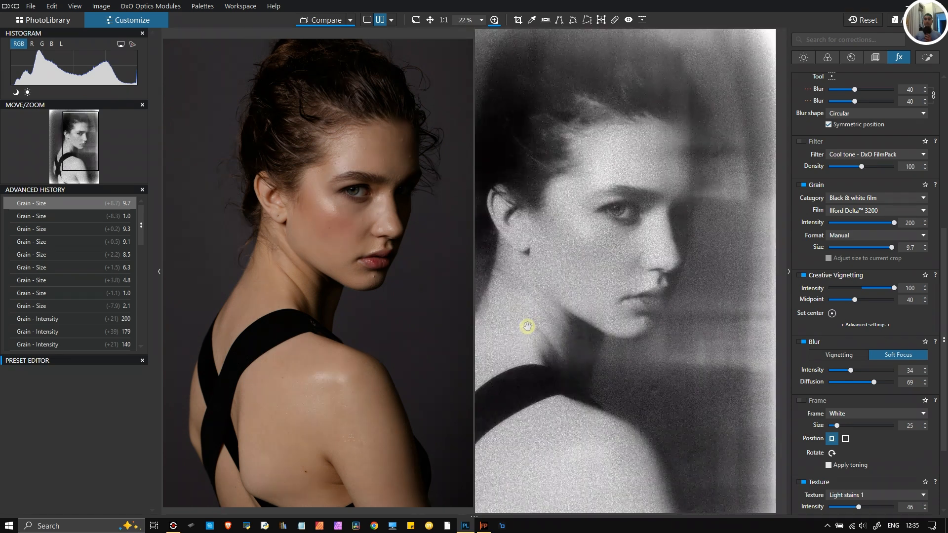
Step: Compare the portrait with the Soft Focus blur off and on, both close up at the mouth and across the wider face
scroll(527, 327, "up", 2)
left_click_drag(711, 237, 553, 323)
left_click_drag(694, 408, 602, 300)
left_click_drag(720, 285, 577, 340)
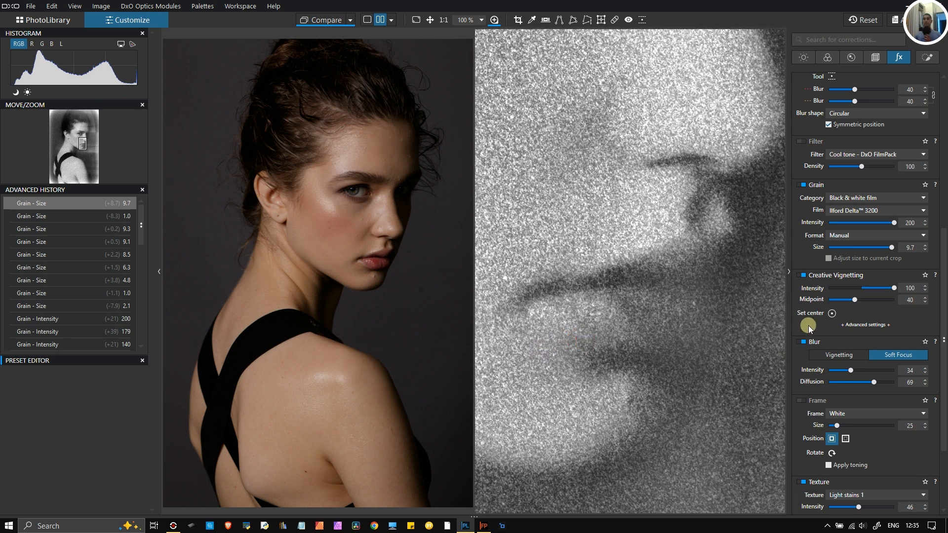
left_click(804, 341)
left_click(805, 342)
left_click(663, 331)
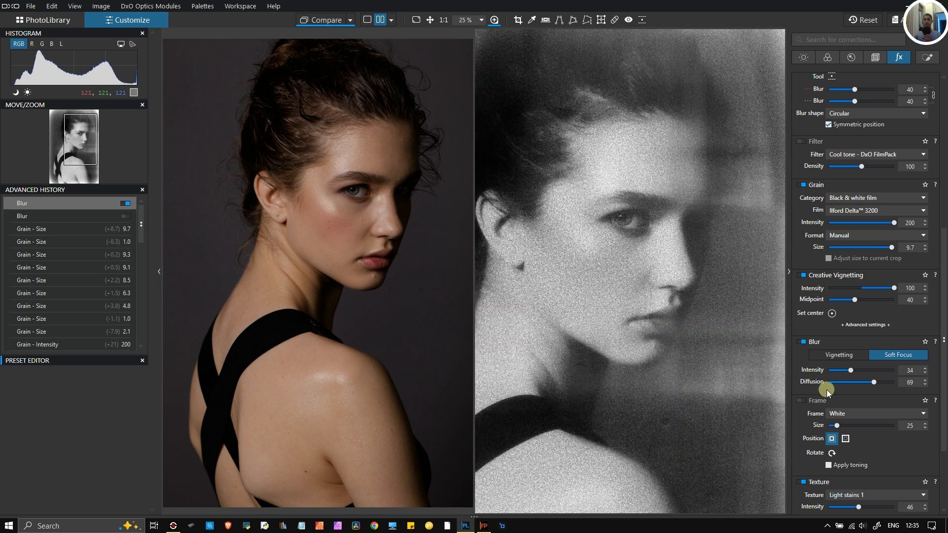
left_click(800, 341)
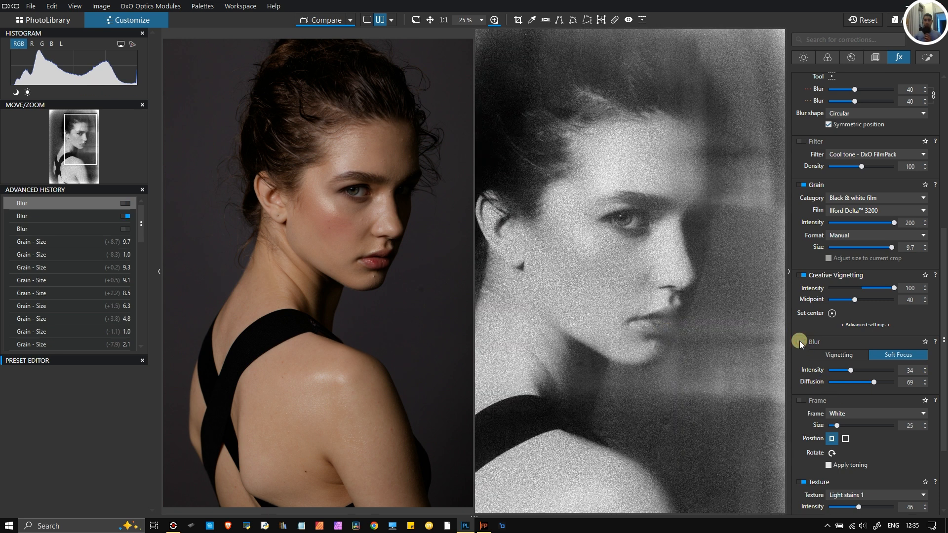
left_click(800, 342)
left_click(545, 302)
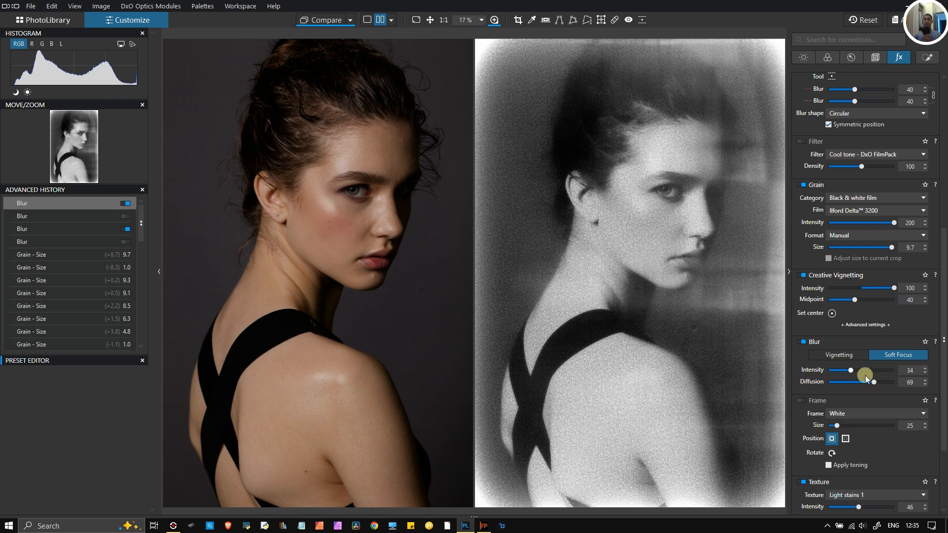
Step: Turn on the Frame effect, preview the available frames, apply Darkroom 2 and try it outside the picture before returning it inside
scroll(852, 399, "down", 3)
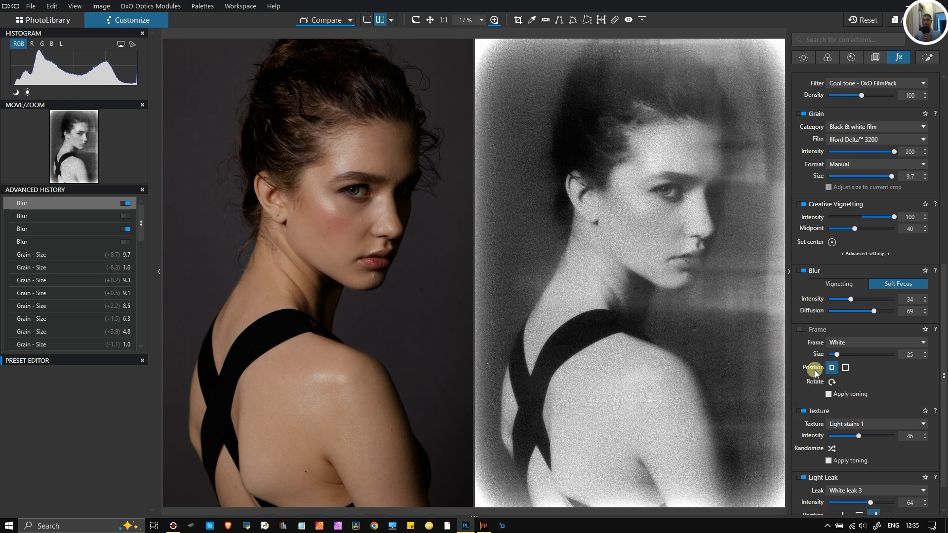
left_click(802, 330)
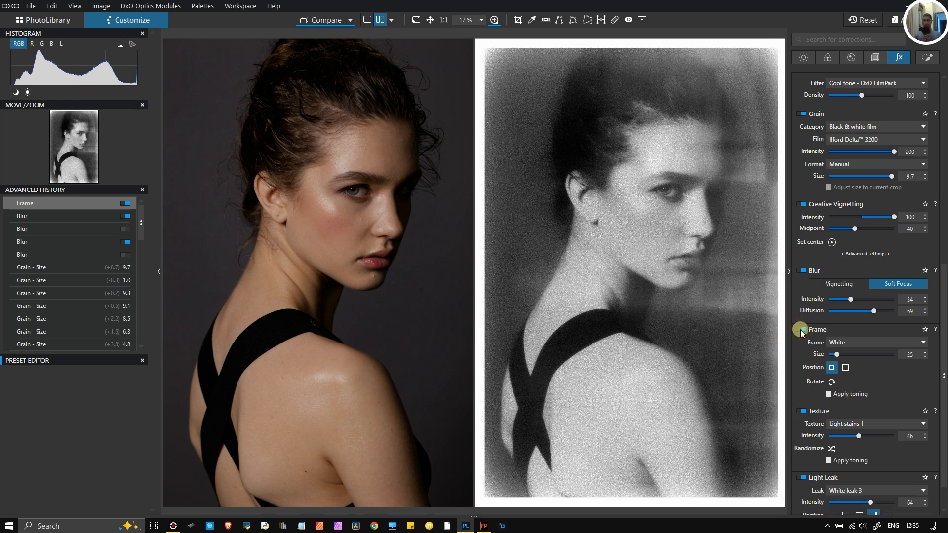
left_click(867, 342)
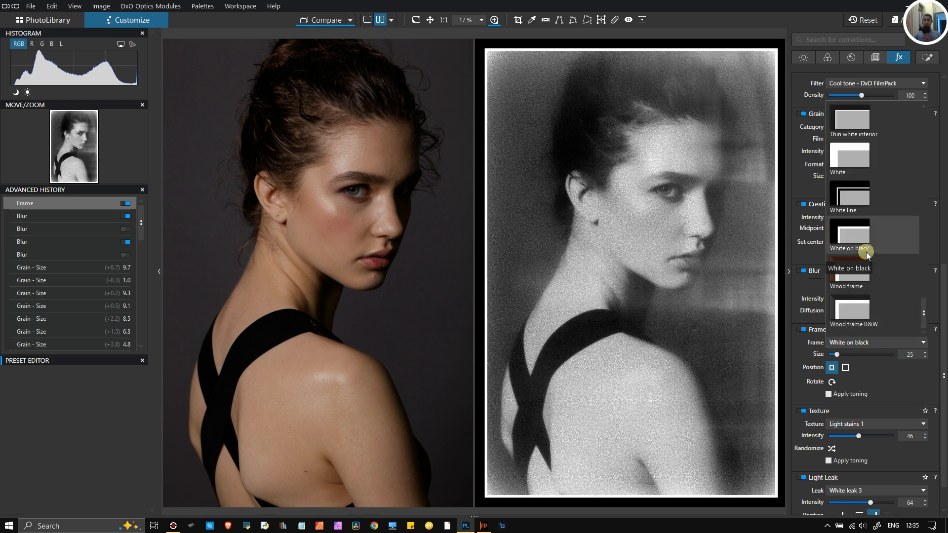
scroll(866, 252, "up", 10)
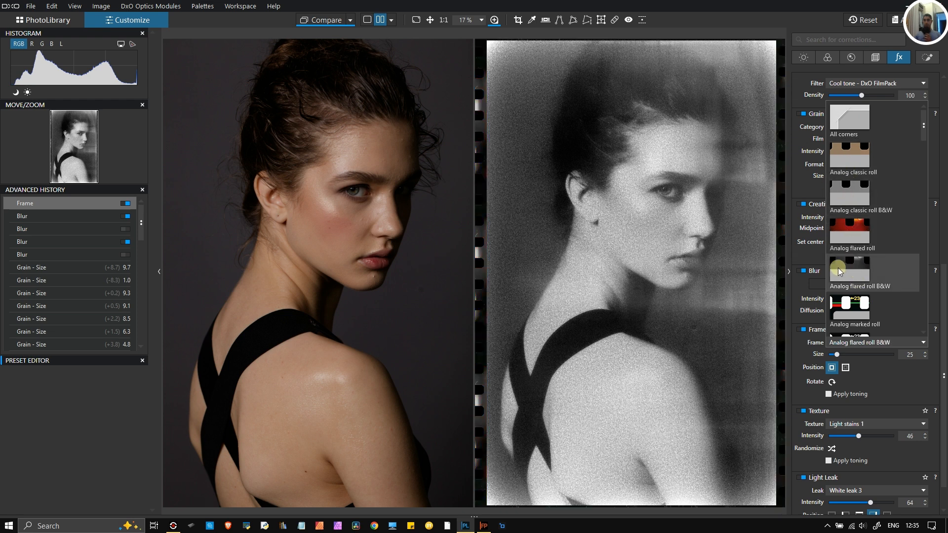
scroll(838, 267, "down", 3)
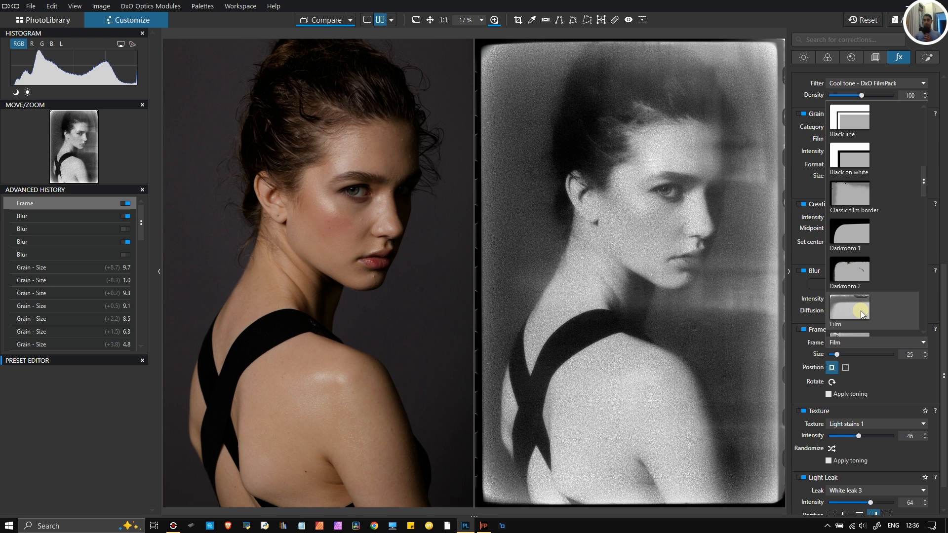
scroll(861, 311, "down", 3)
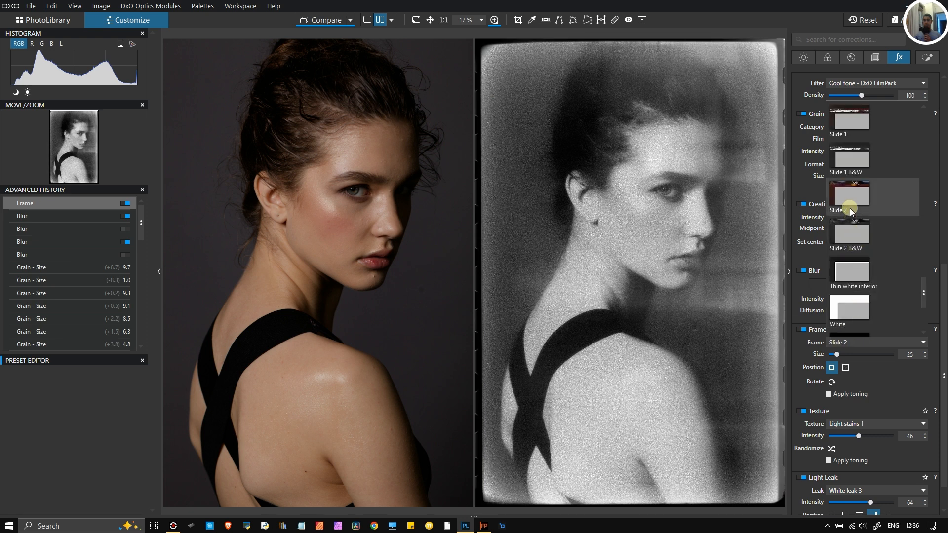
scroll(850, 209, "down", 2)
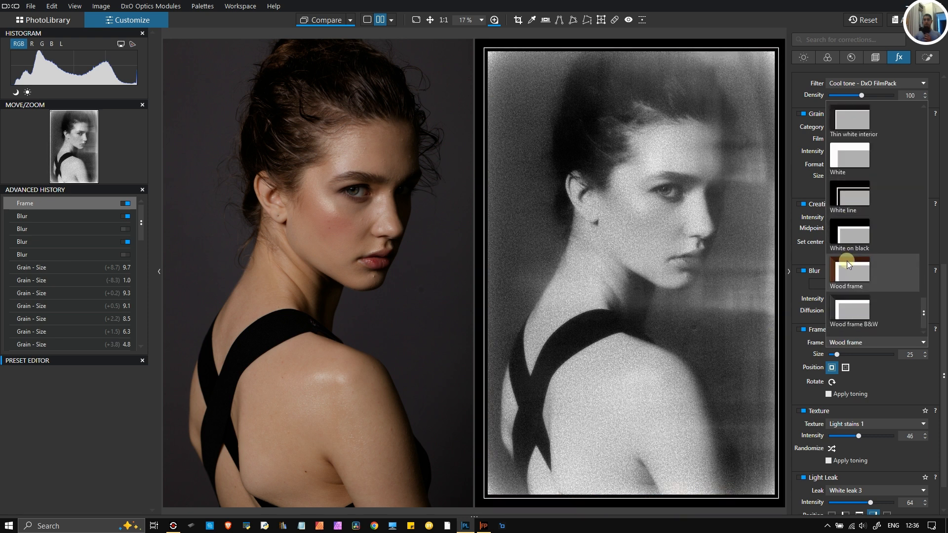
scroll(852, 287, "up", 10)
scroll(854, 275, "down", 3)
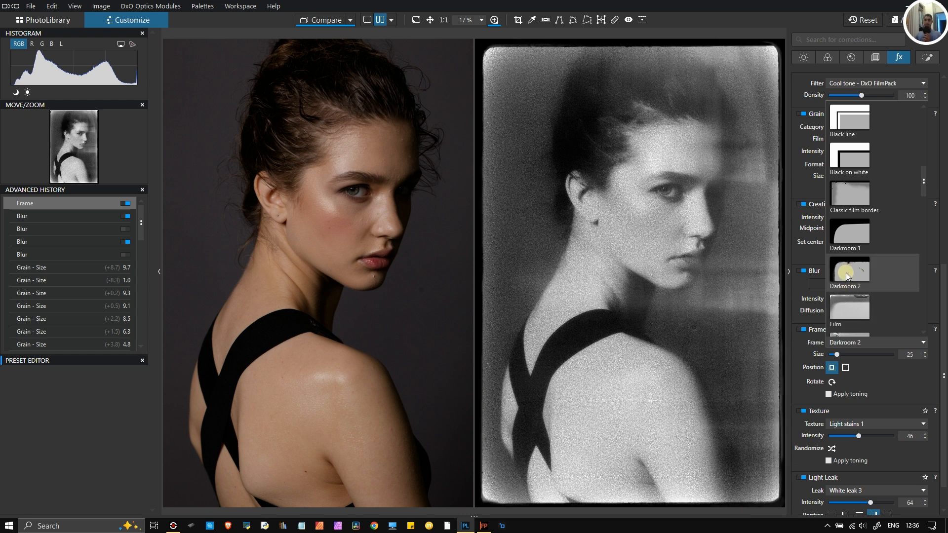
left_click(846, 271)
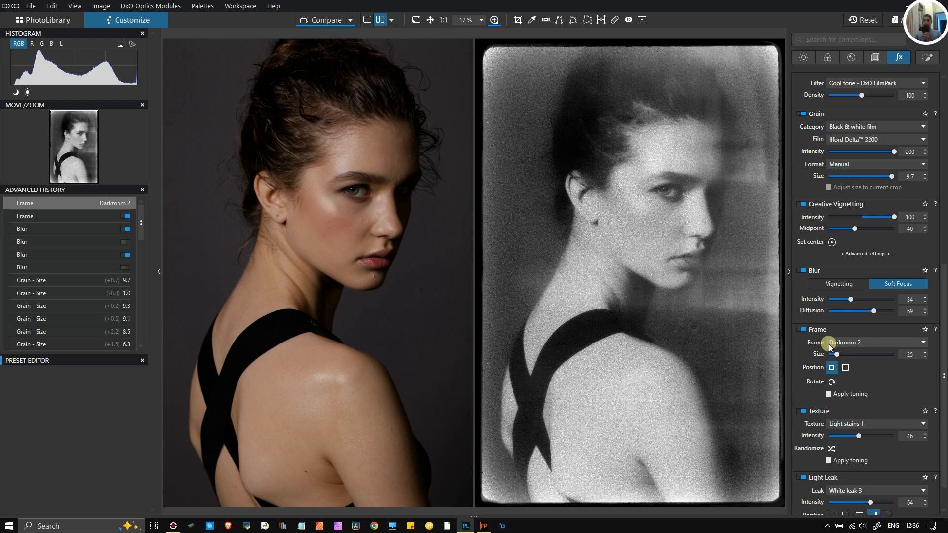
left_click(846, 370)
left_click(827, 368)
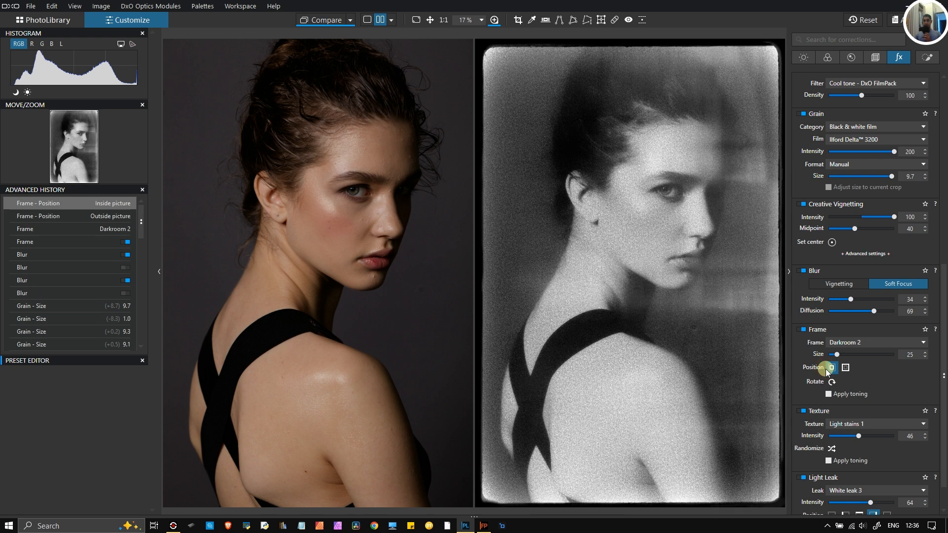
Step: Compare the portrait with the Light stains 1 texture switched off and on
left_click(803, 411)
left_click(802, 410)
left_click(803, 411)
left_click(803, 411)
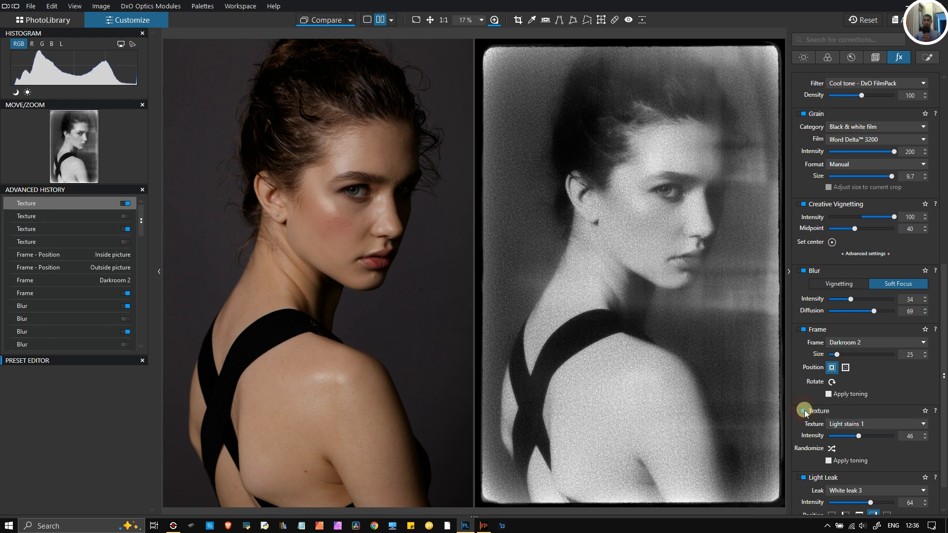
Step: Preview the textures from Light stains 1 to Wood lines and try Water droplets on the portrait
left_click(869, 423)
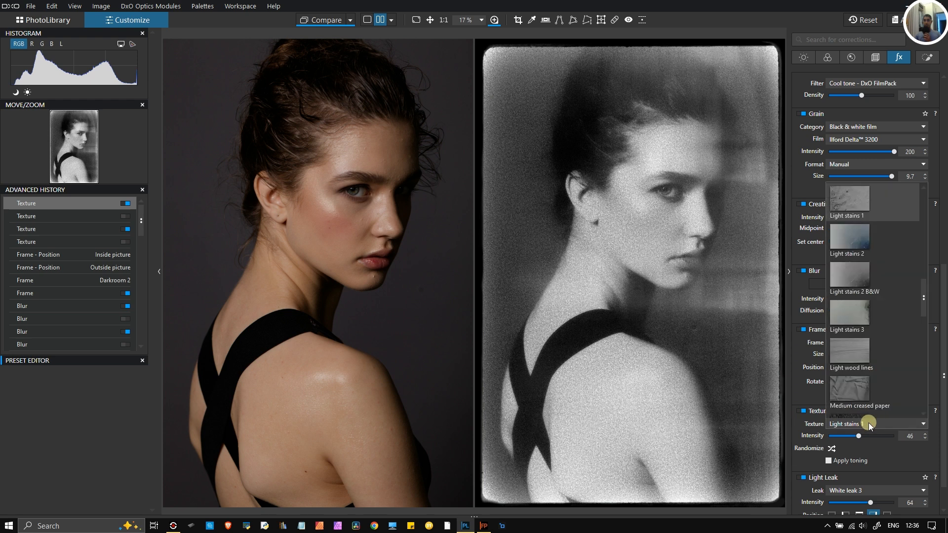
scroll(862, 363, "down", 3)
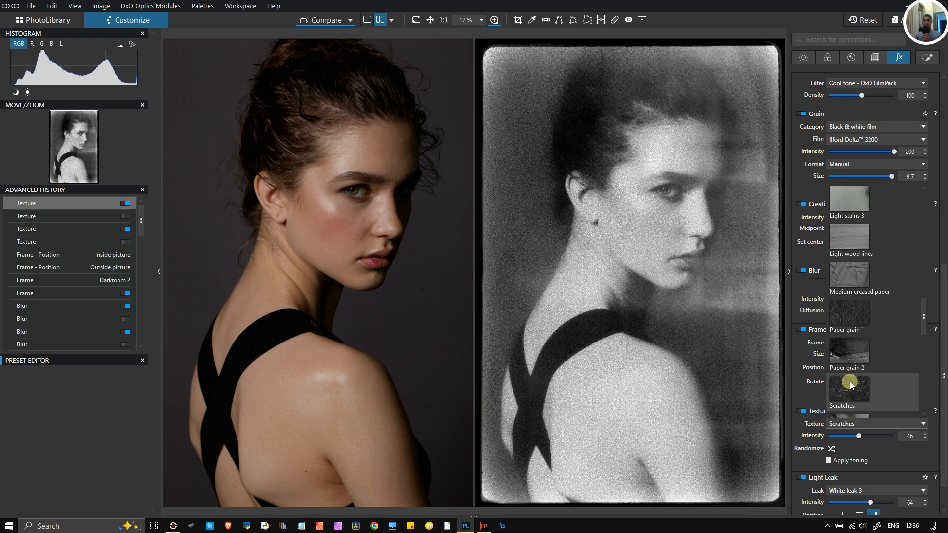
scroll(850, 382, "down", 5)
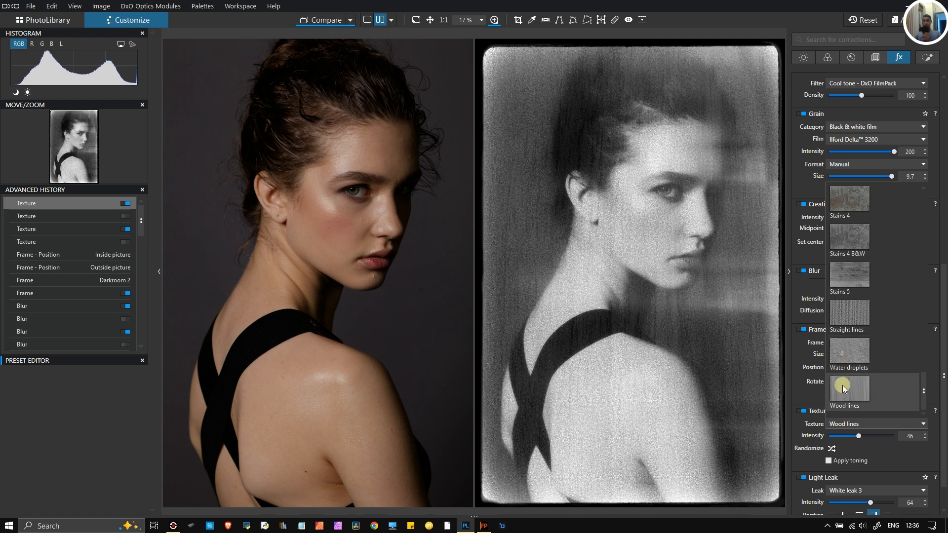
left_click(846, 358)
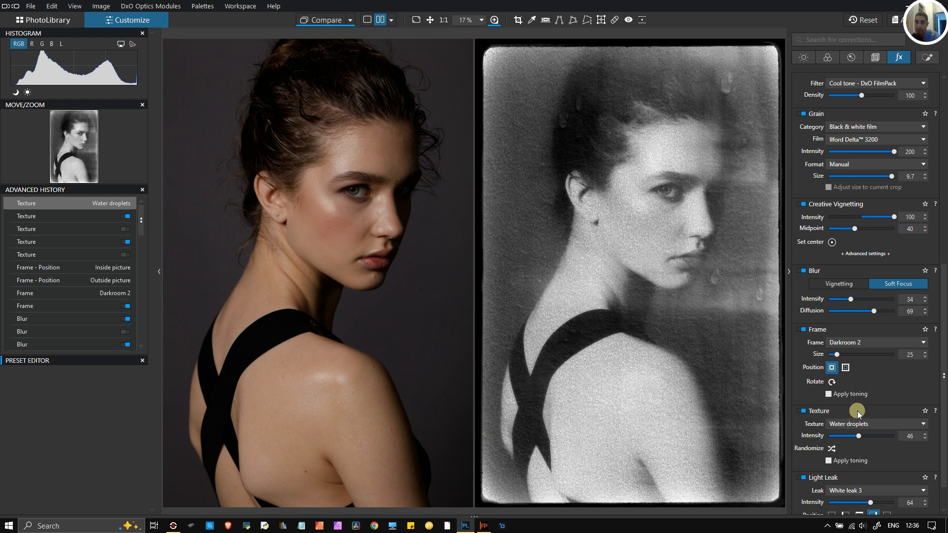
Step: Look through the textures at the start of the list and apply Concrete 1 to the portrait
left_click(865, 425)
scroll(862, 365, "up", 5)
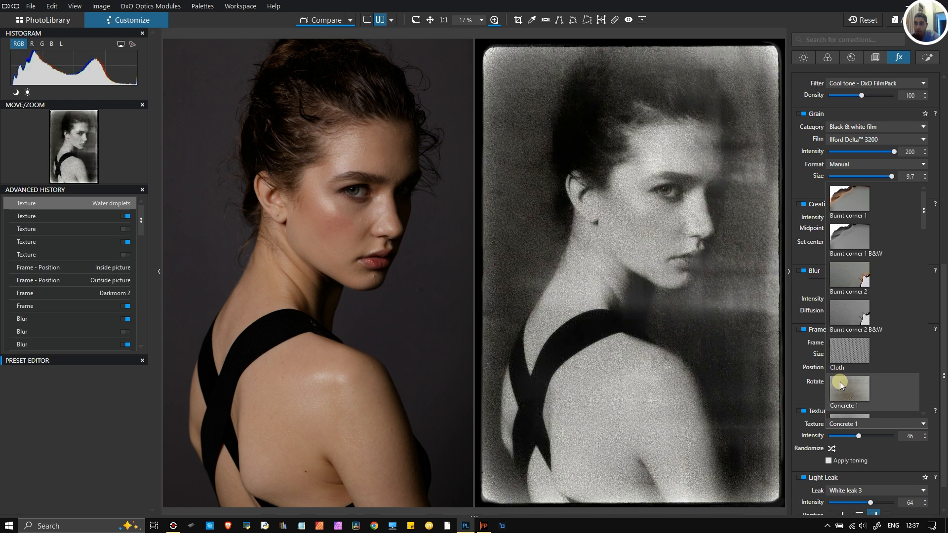
left_click(840, 382)
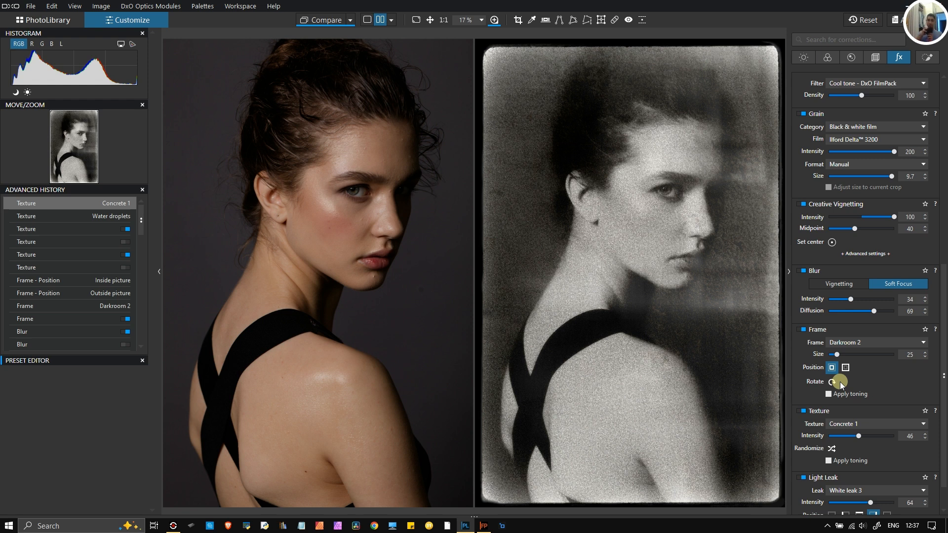
left_click(169, 527)
left_click(170, 527)
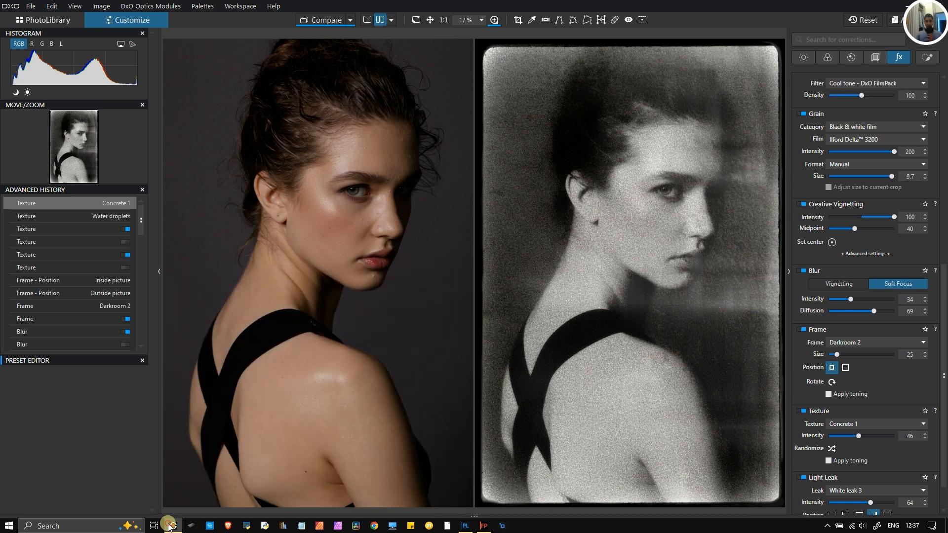
left_click(169, 527)
left_click(170, 526)
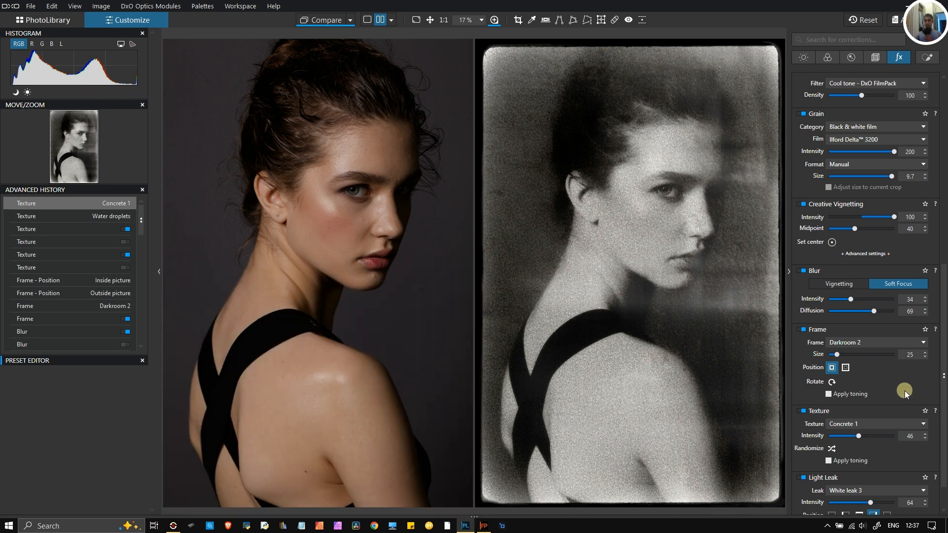
Step: Compare the portrait repeatedly with the White leak 3 light leak switched off and on
scroll(904, 390, "down", 1)
left_click(804, 455)
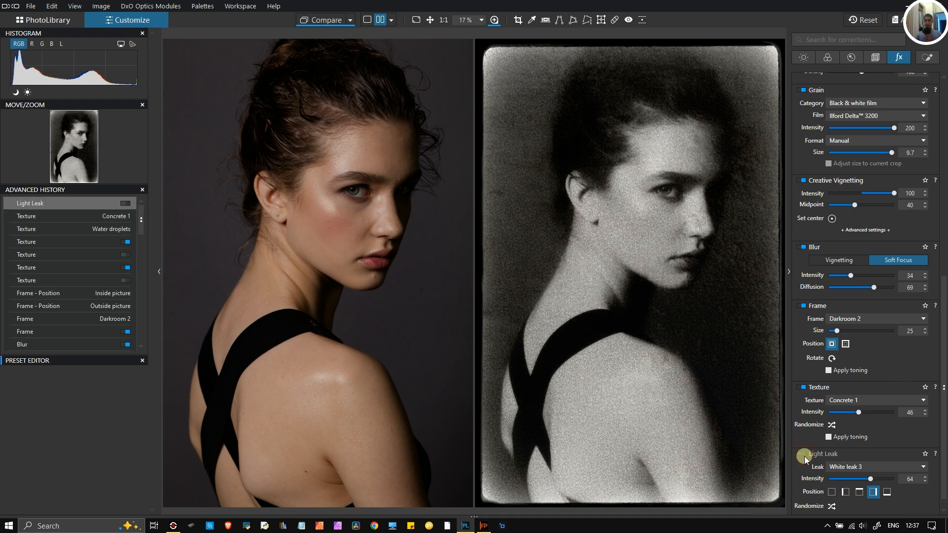
left_click(804, 455)
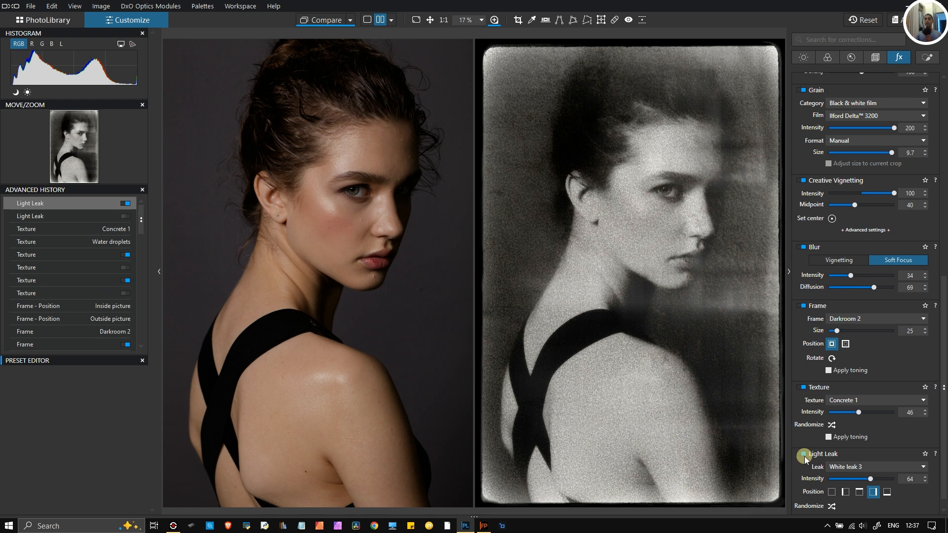
left_click(804, 455)
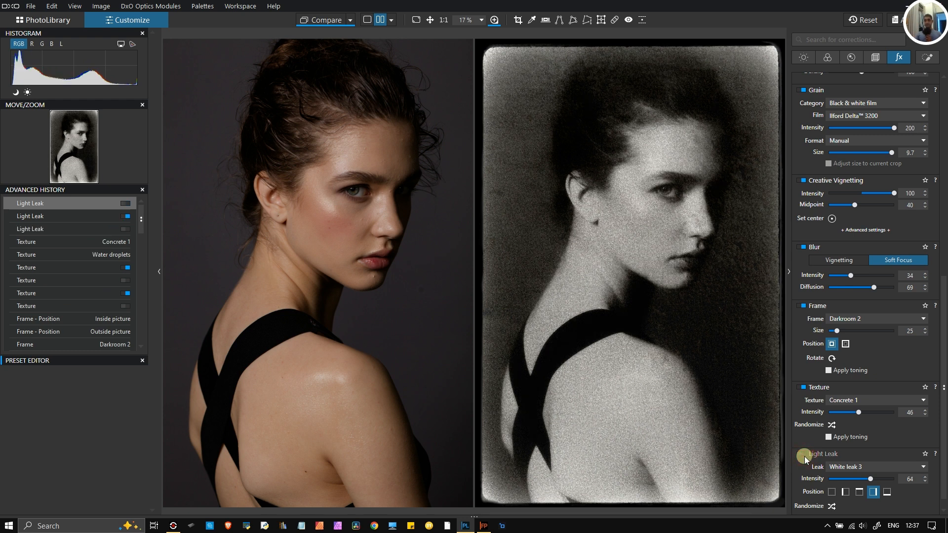
left_click(804, 455)
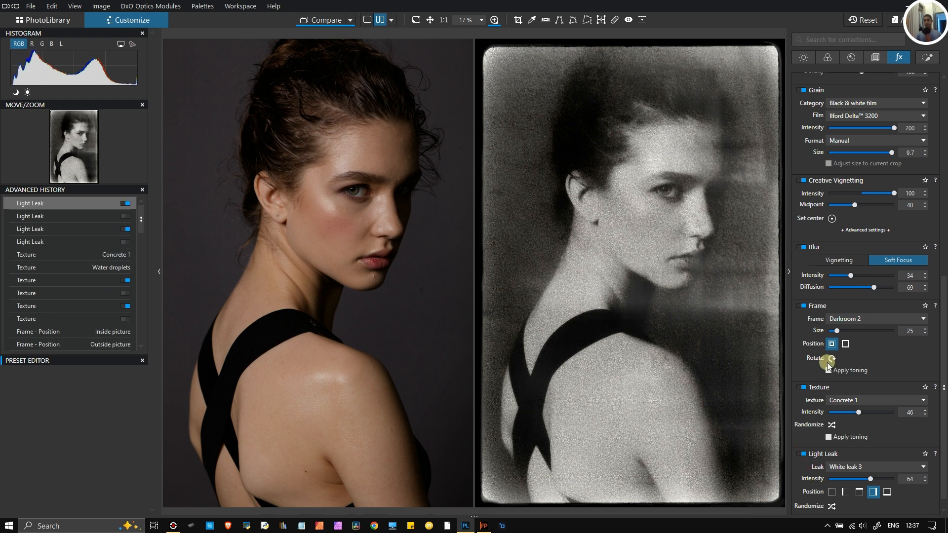
left_click(803, 455)
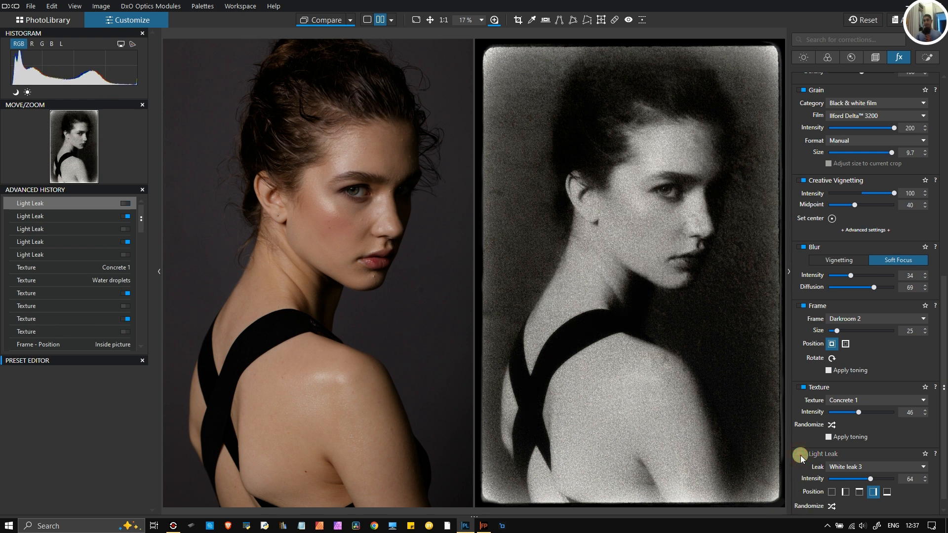
left_click(801, 456)
Step: Preview the color and white light leaks, apply White leak 20 and set its position to Top
left_click(866, 468)
scroll(863, 410, "down", 5)
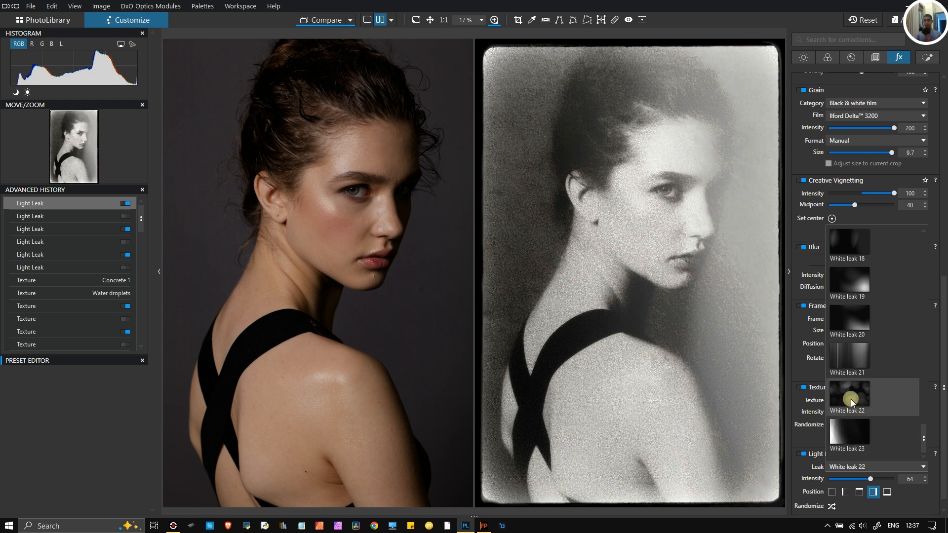
scroll(851, 399, "up", 10)
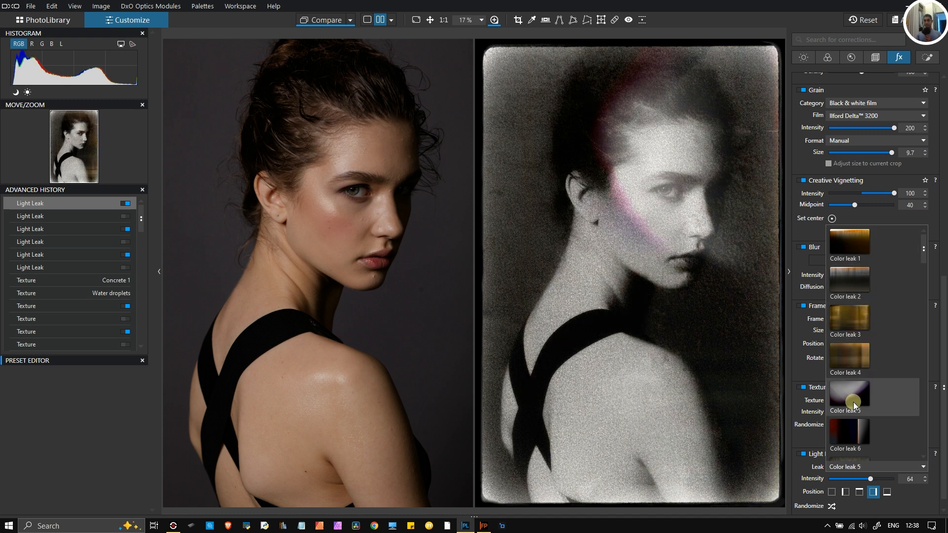
scroll(854, 402, "down", 8)
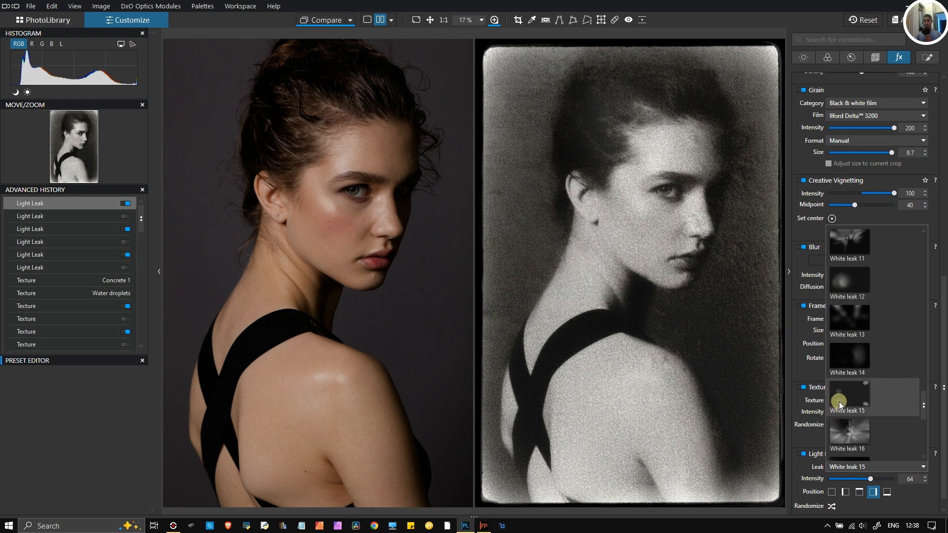
scroll(843, 438, "down", 3)
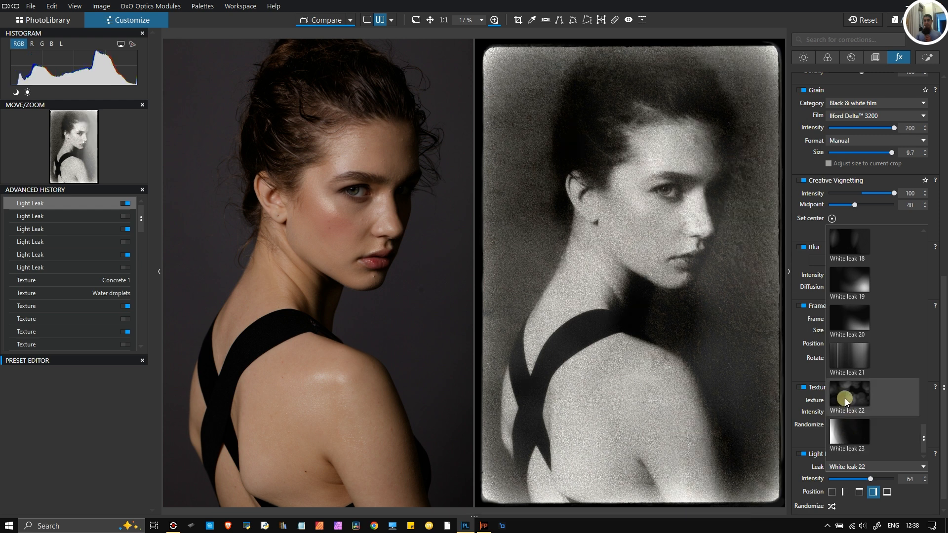
left_click(858, 319)
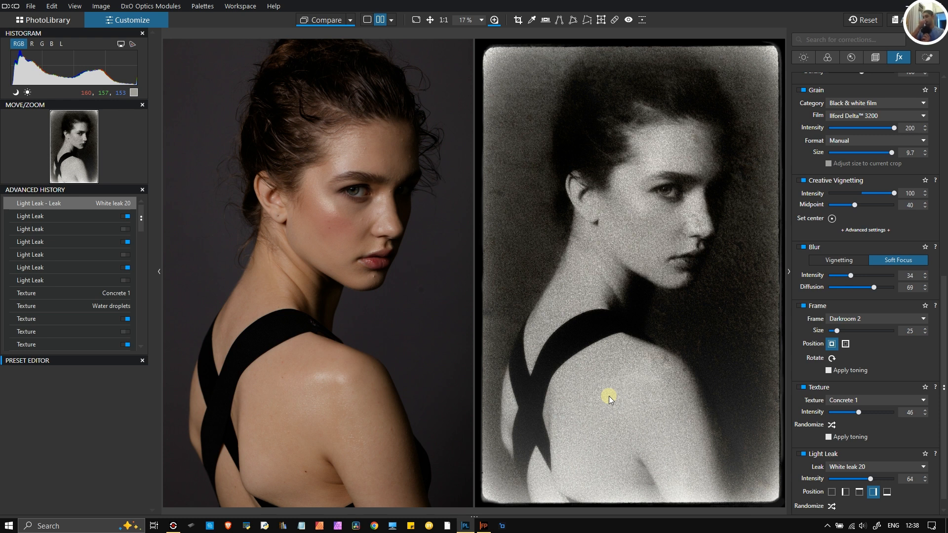
scroll(791, 455, "down", 1)
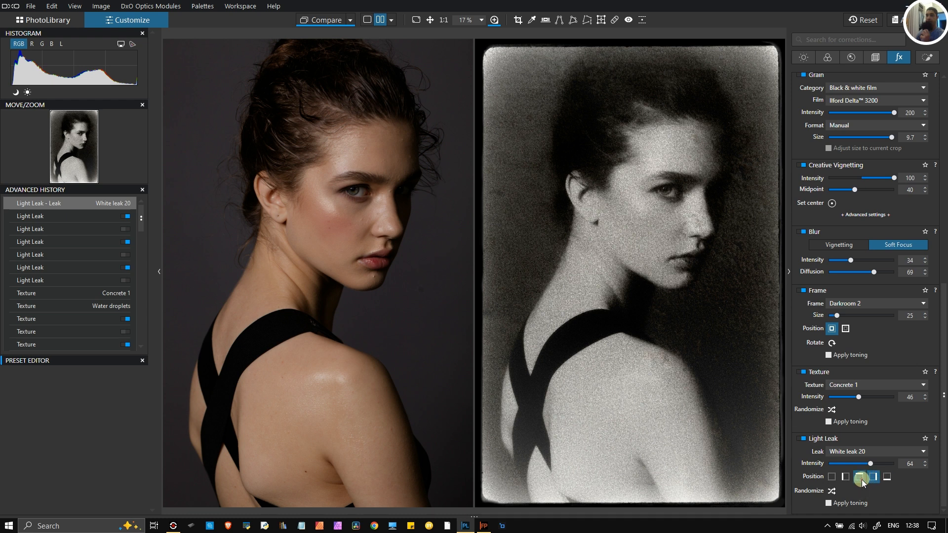
left_click(861, 479)
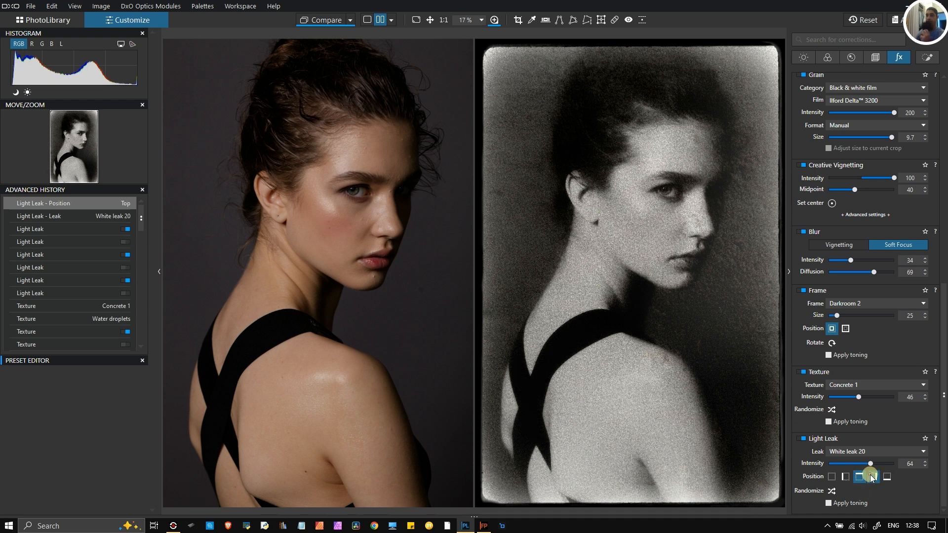
Step: Try the Right, Bottom and Random positions for the light leak, return it to Top, and switch its toning on and off
left_click(872, 476)
left_click(884, 477)
left_click(832, 477)
left_click(873, 476)
left_click(858, 477)
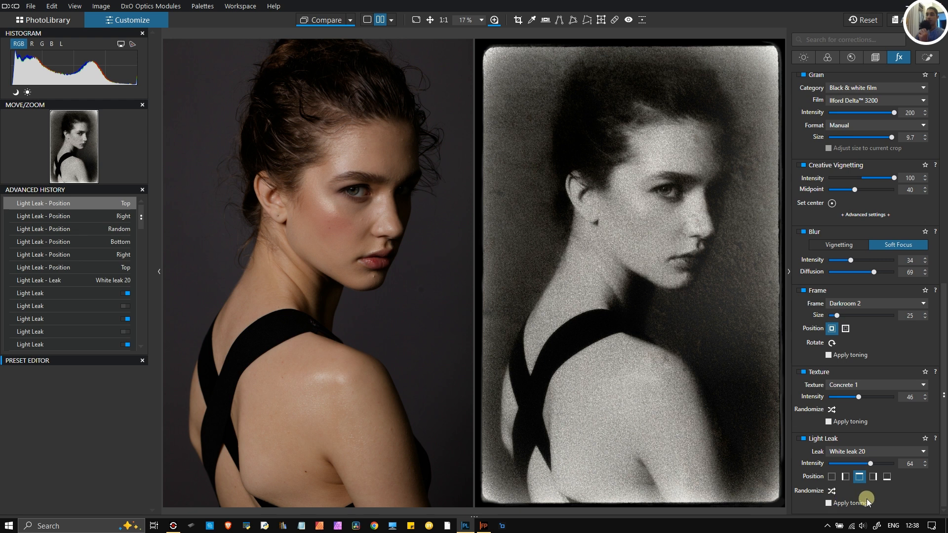
left_click(830, 504)
left_click(830, 504)
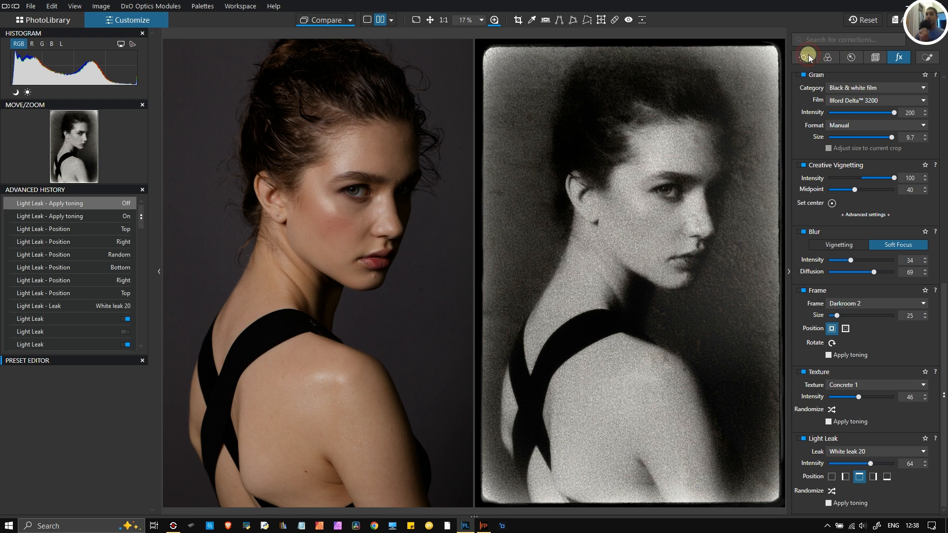
Step: Lower the portrait's Selective Tone highlights to -9
left_click(808, 56)
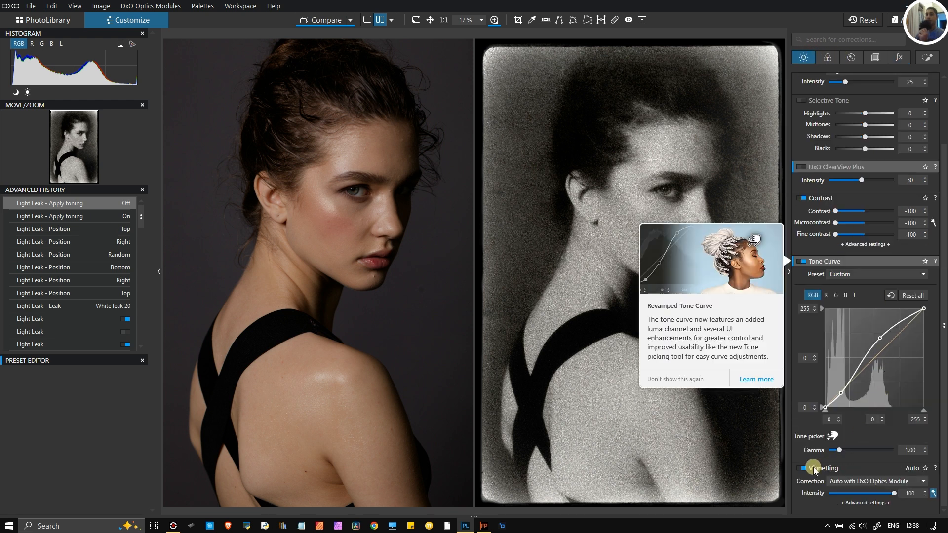
left_click(644, 311)
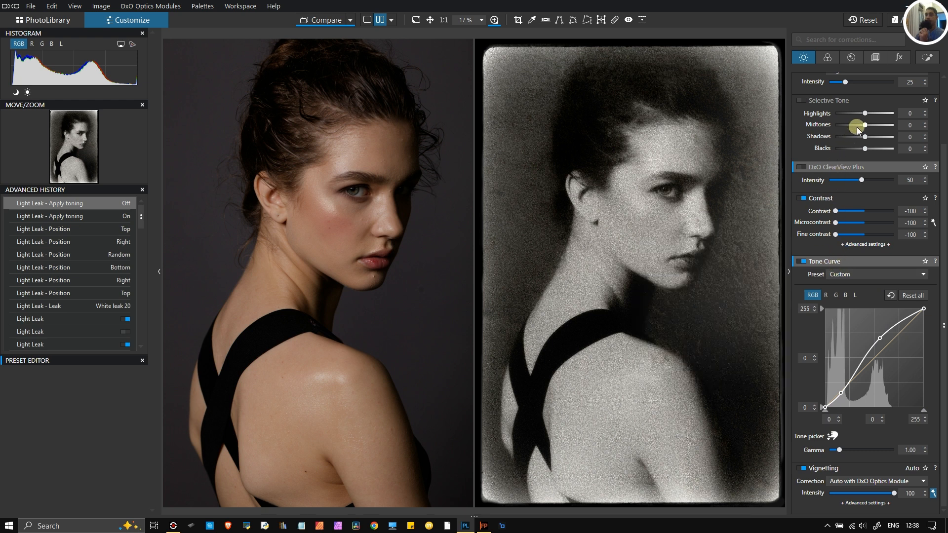
mouse_move(865, 113)
left_mouse_down()
mouse_move(880, 117)
mouse_move(864, 117)
left_mouse_up()
Step: Add a luminosity mask sampled from the woman's forehead and extend its lower outer limit to 92
left_click(899, 58)
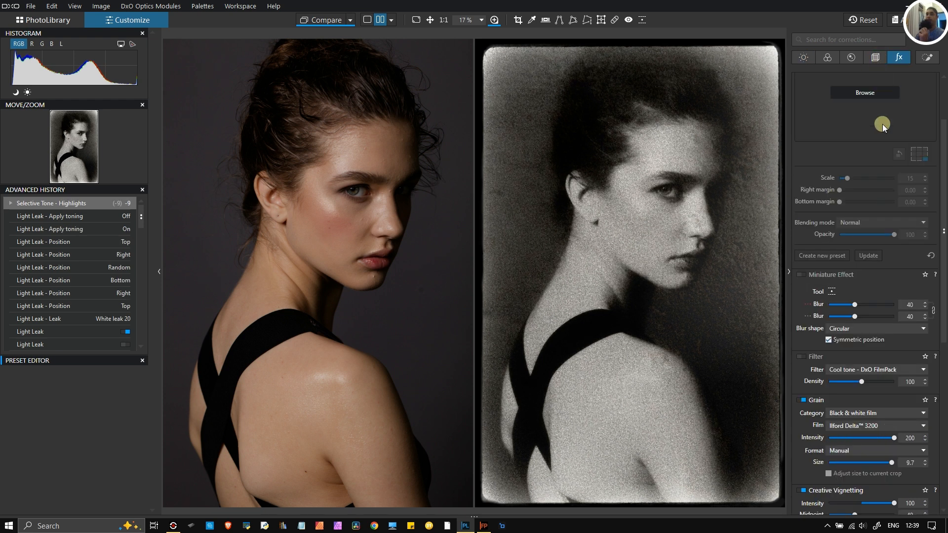
left_click(875, 58)
left_click(930, 58)
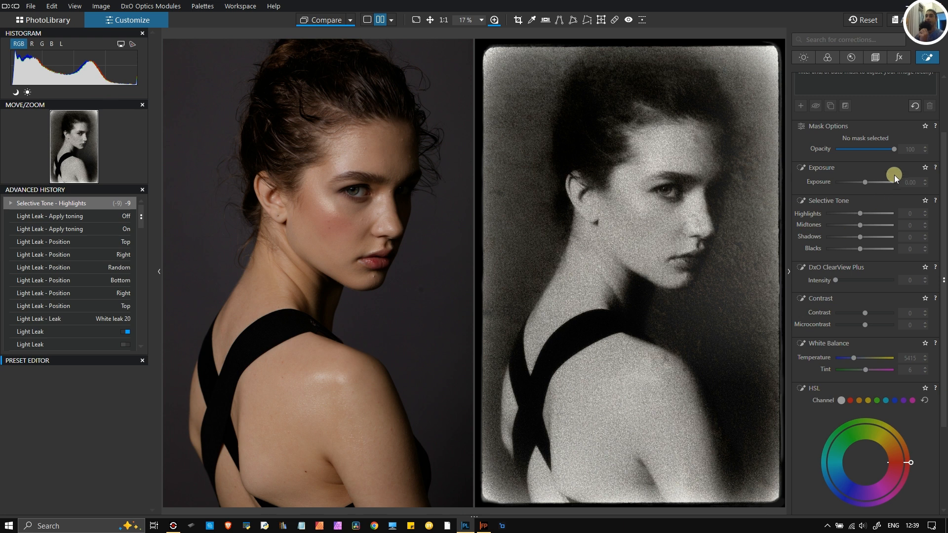
scroll(914, 106, "up", 2)
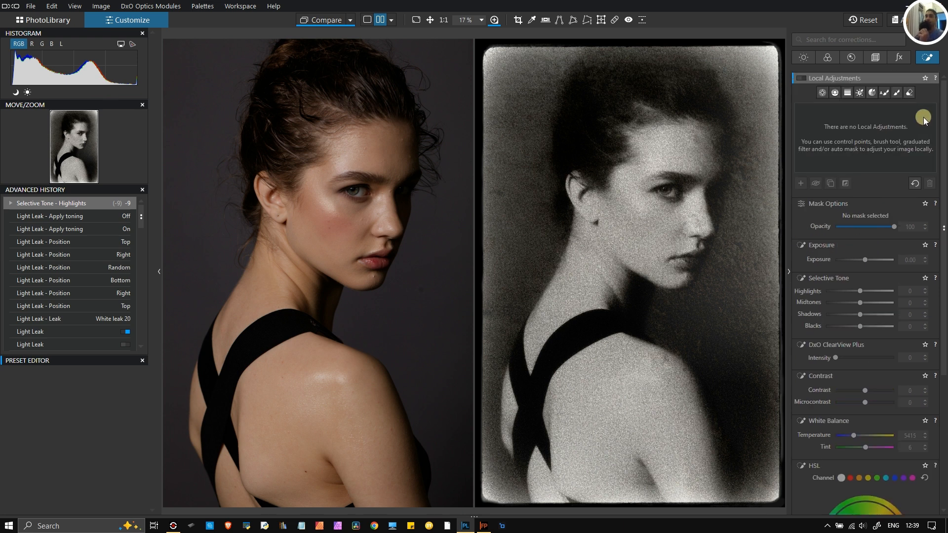
left_click(861, 92)
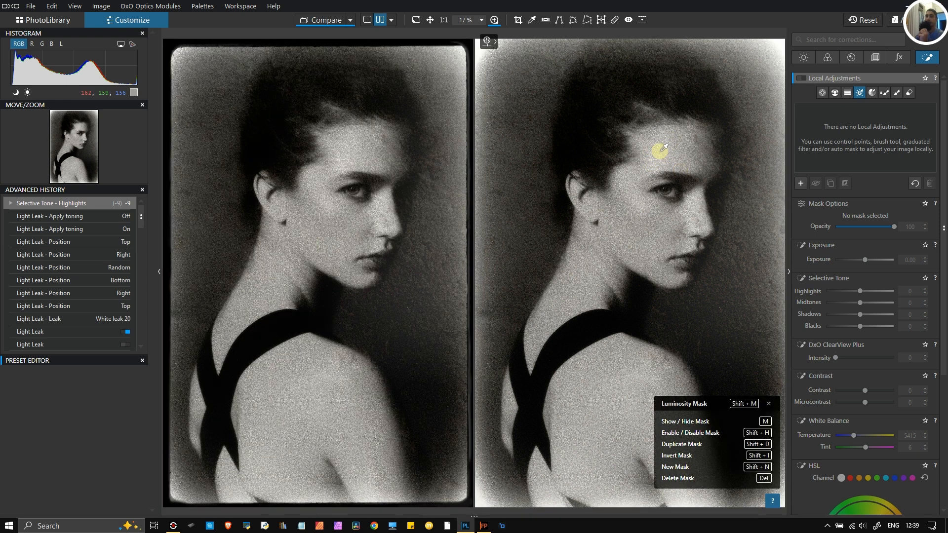
left_click(661, 149)
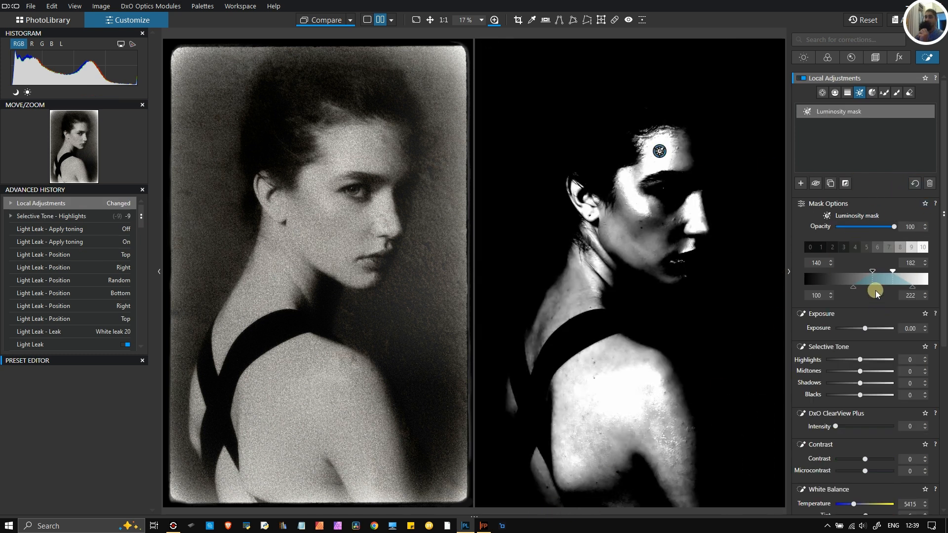
mouse_move(852, 289)
left_mouse_down()
mouse_move(833, 289)
mouse_move(849, 295)
left_mouse_up()
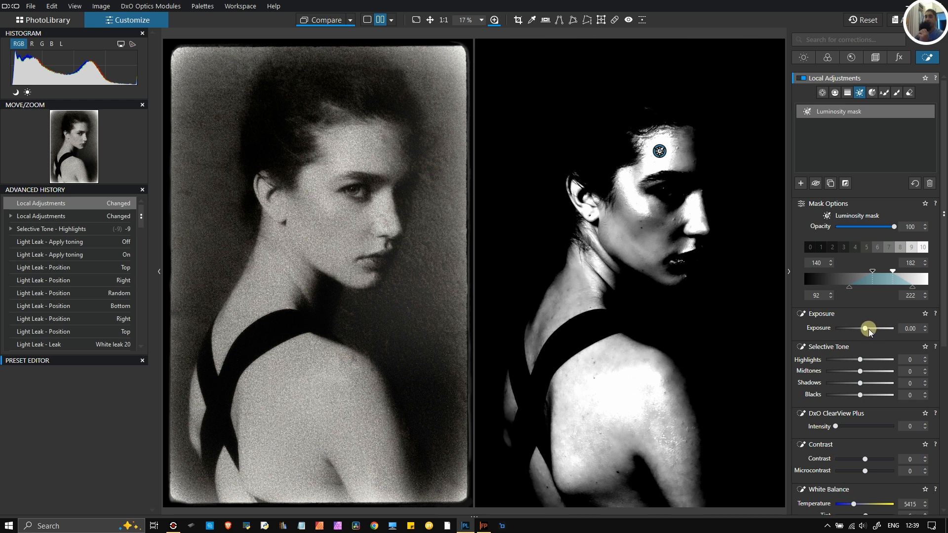
Step: Set the luminosity mask's exposure to 0.37, blacks to 9, midtones to 39, contrast to 46 and microcontrast to 39
mouse_move(867, 327)
left_mouse_down()
mouse_move(883, 337)
mouse_move(868, 334)
left_mouse_up()
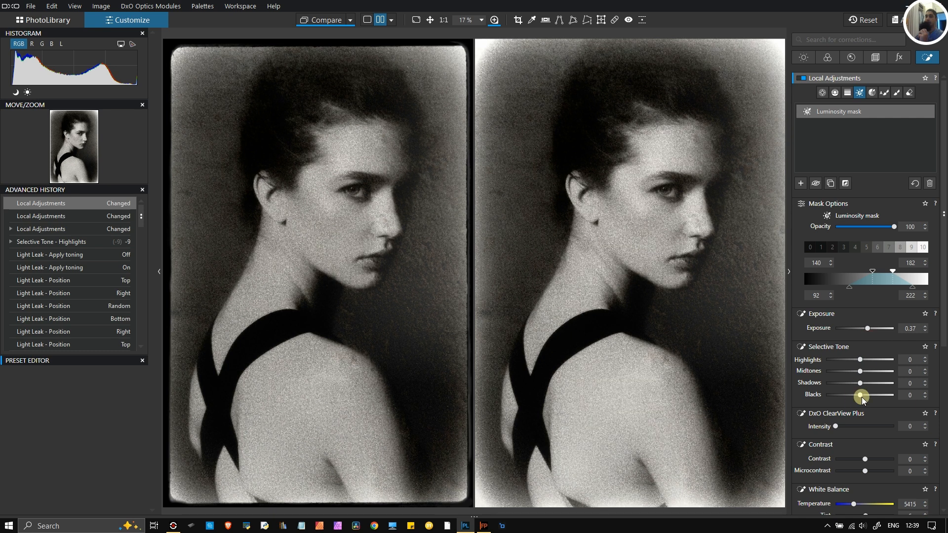
mouse_move(862, 396)
left_mouse_down()
mouse_move(846, 396)
mouse_move(873, 400)
mouse_move(864, 396)
left_mouse_up()
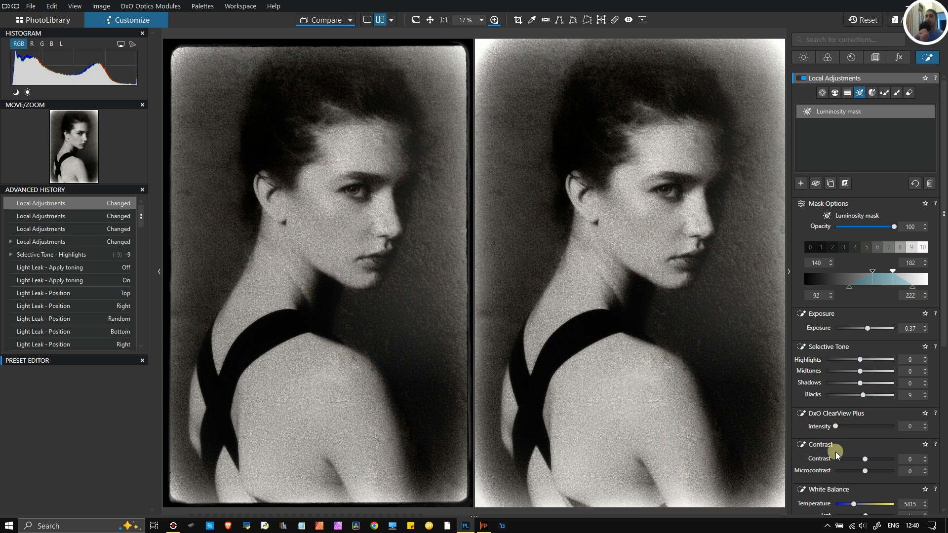
mouse_move(865, 469)
left_mouse_down()
mouse_move(876, 470)
mouse_move(862, 457)
mouse_move(879, 463)
left_mouse_up()
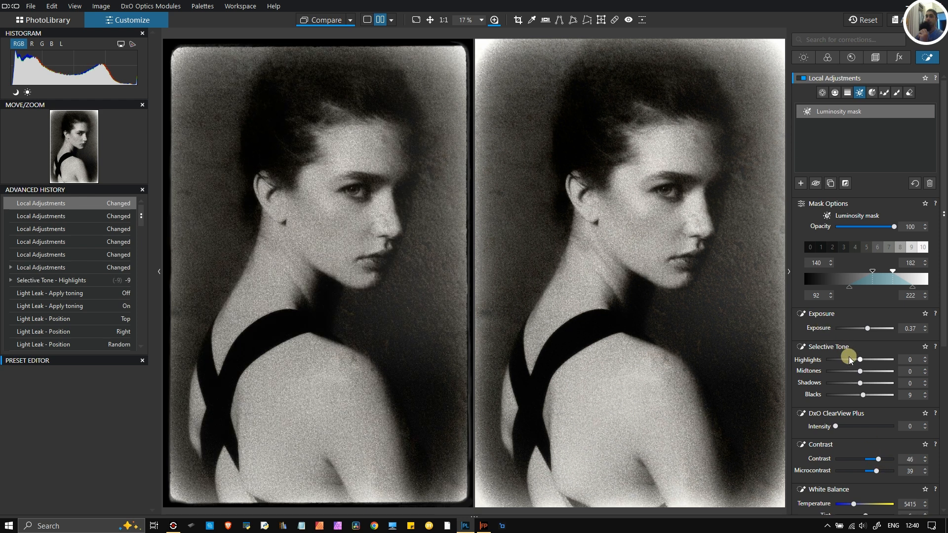
left_click_drag(860, 370, 873, 378)
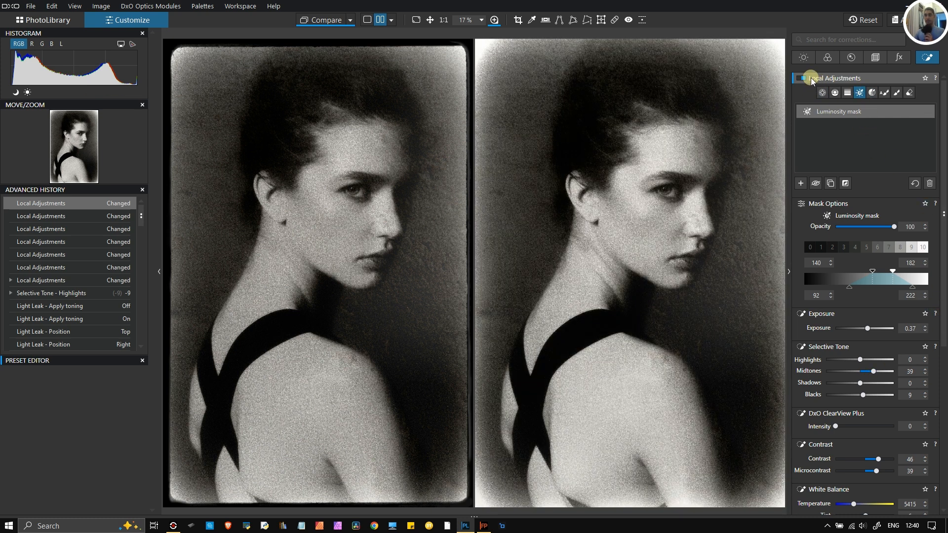
Step: View the comparison with the two portraits stacked vertically and return to the side-by-side layout
left_click(903, 58)
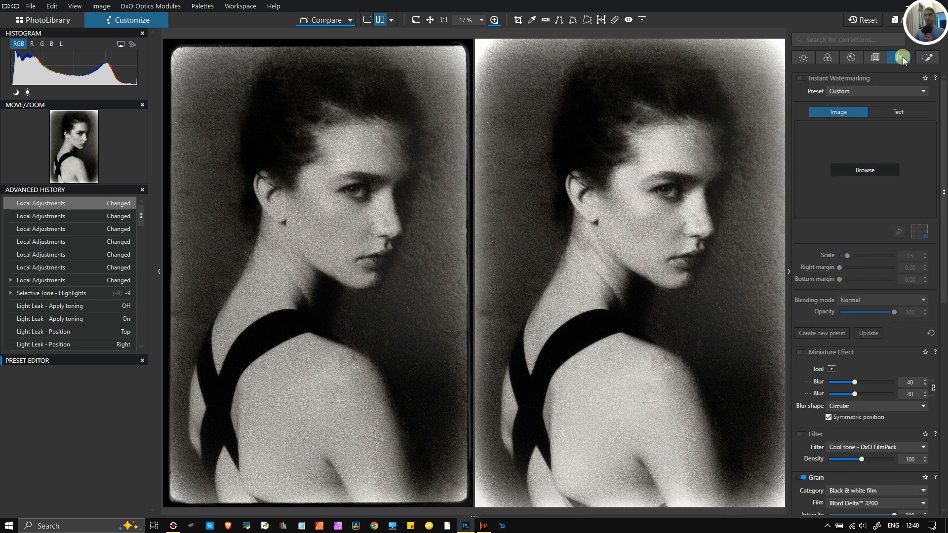
left_click(487, 42)
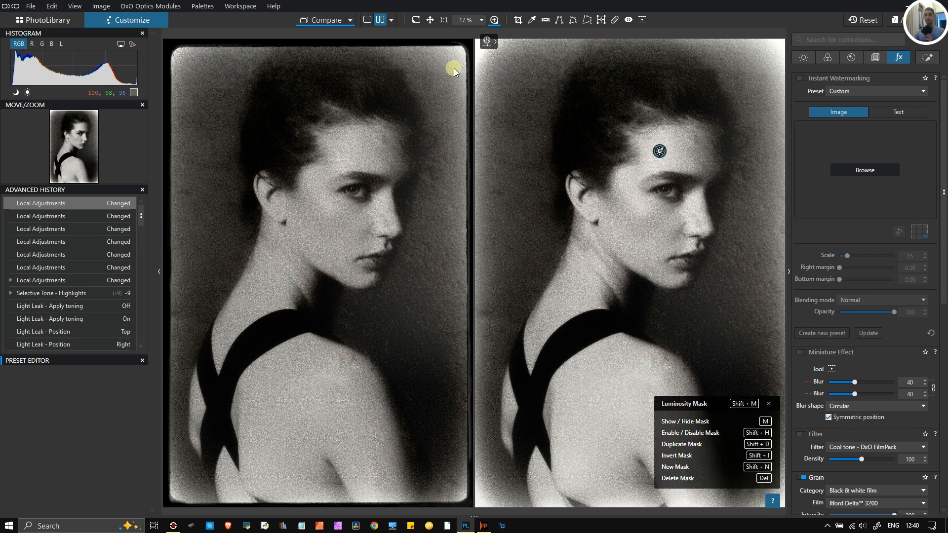
left_click(380, 20)
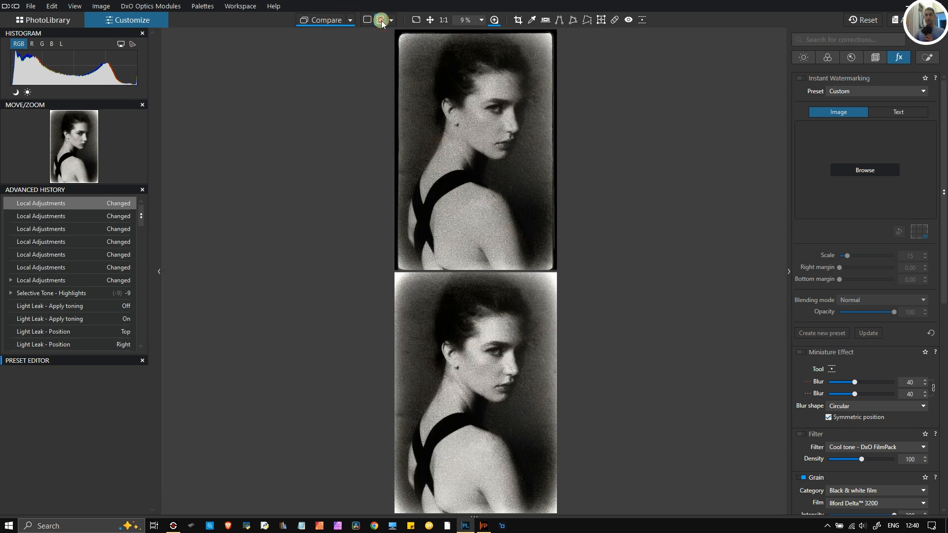
left_click(380, 20)
left_click(380, 20)
left_click(381, 21)
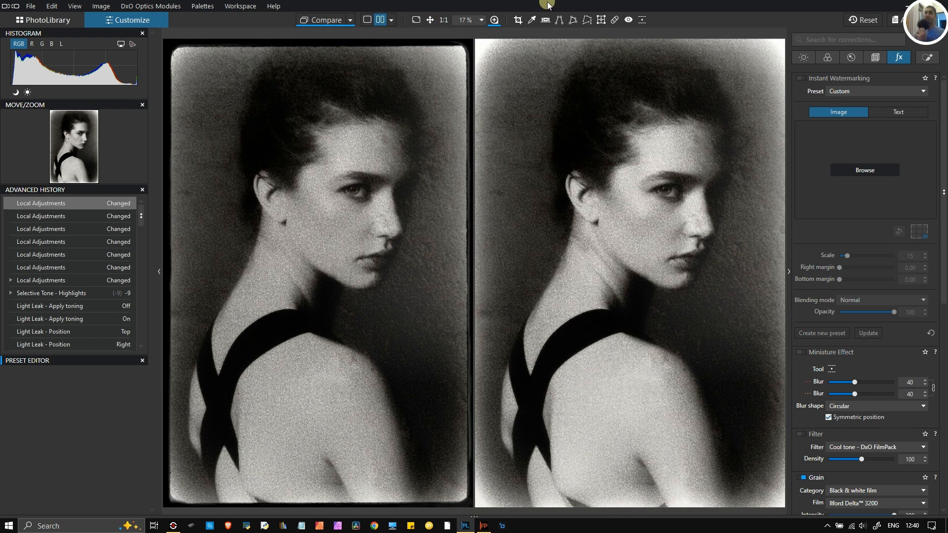
Step: View the edited portrait on its own and compare it with the Darkroom 2 frame switched off and on
left_click(927, 57)
mouse_move(829, 113)
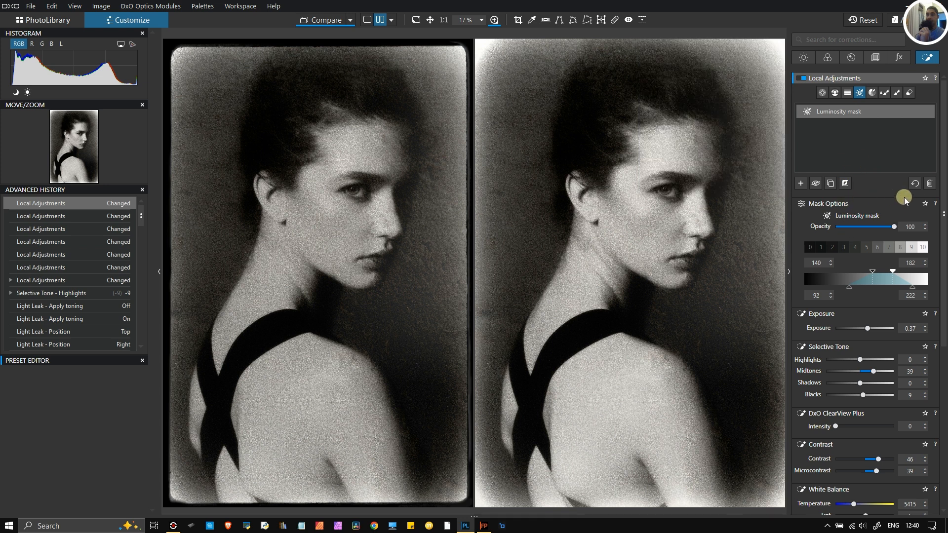
left_click(660, 152)
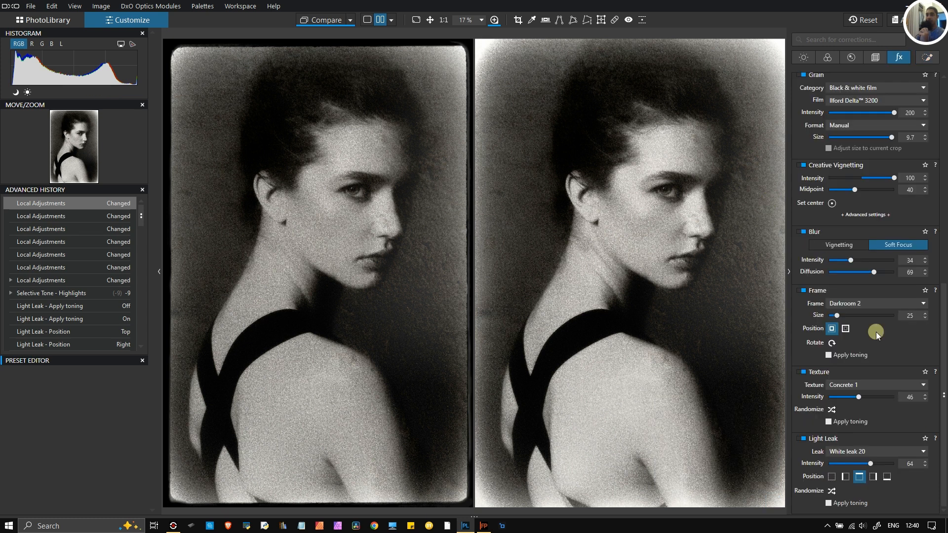
left_click(368, 21)
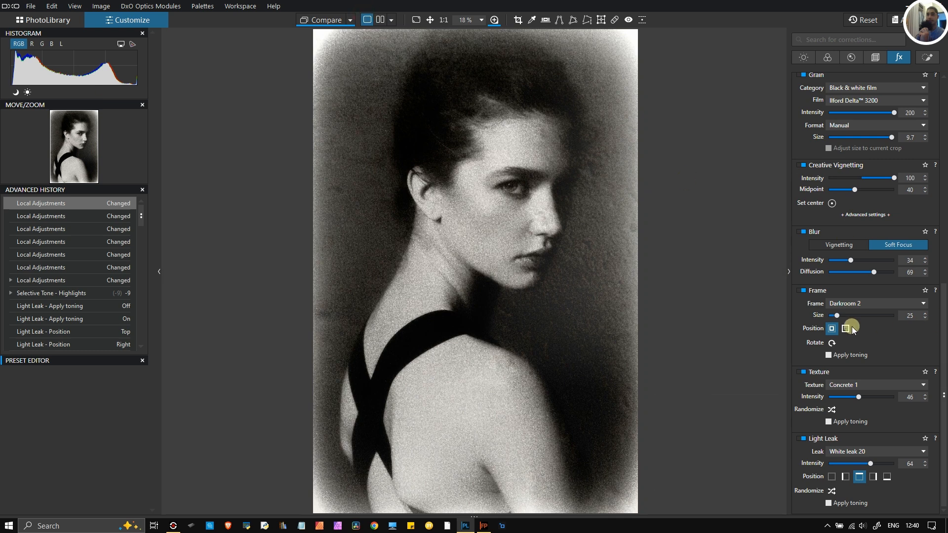
left_click(803, 290)
left_click(803, 291)
key("shift+m")
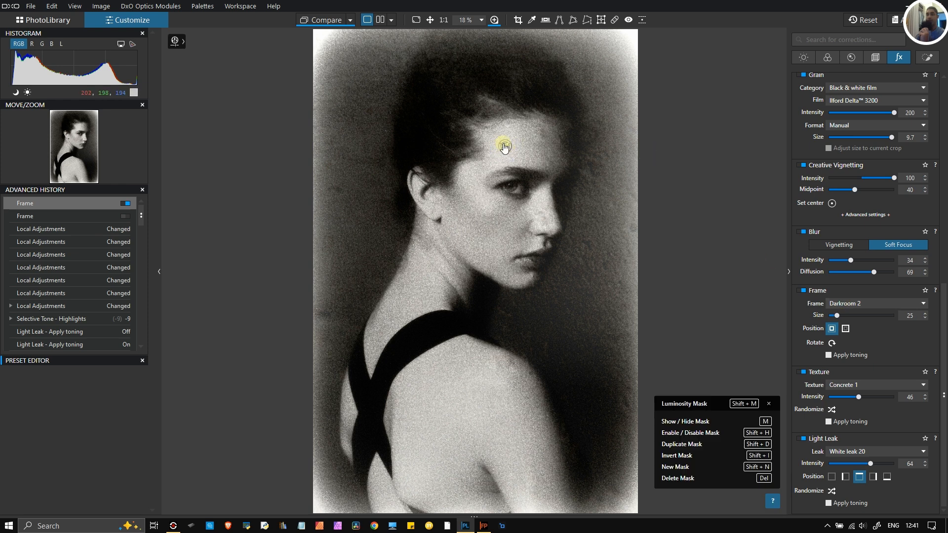
key("shift+m")
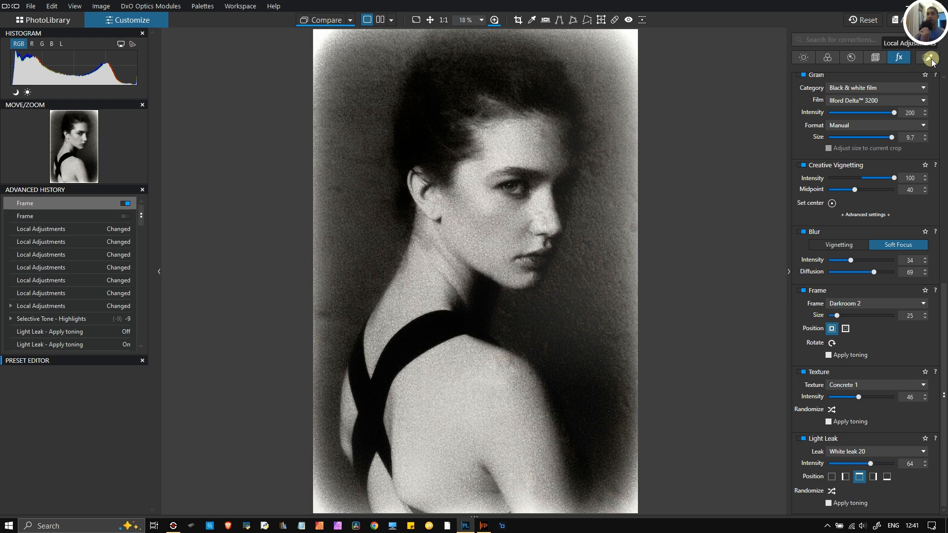
Step: Compare the portrait with all local adjustments switched off and on, and leave the luminosity mask tool
left_click(931, 59)
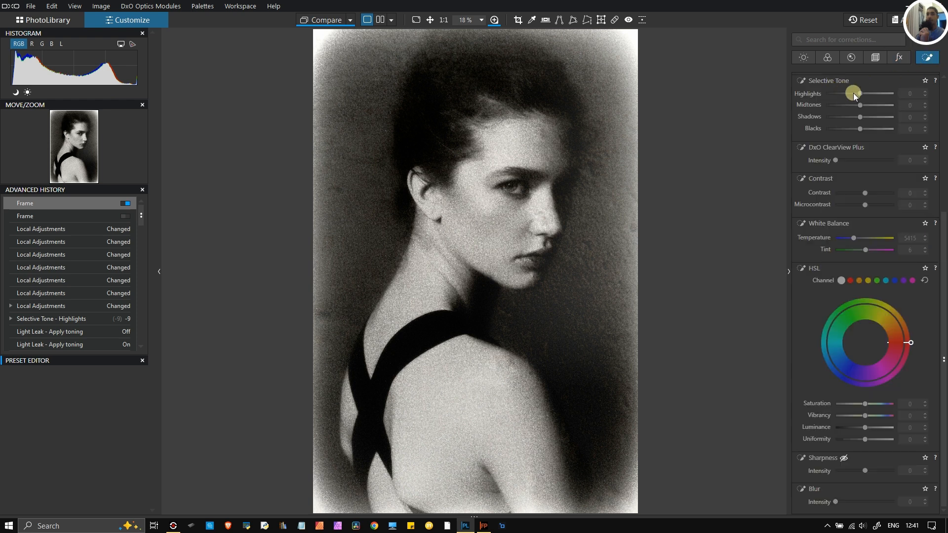
scroll(862, 99, "up", 3)
scroll(873, 162, "up", 1)
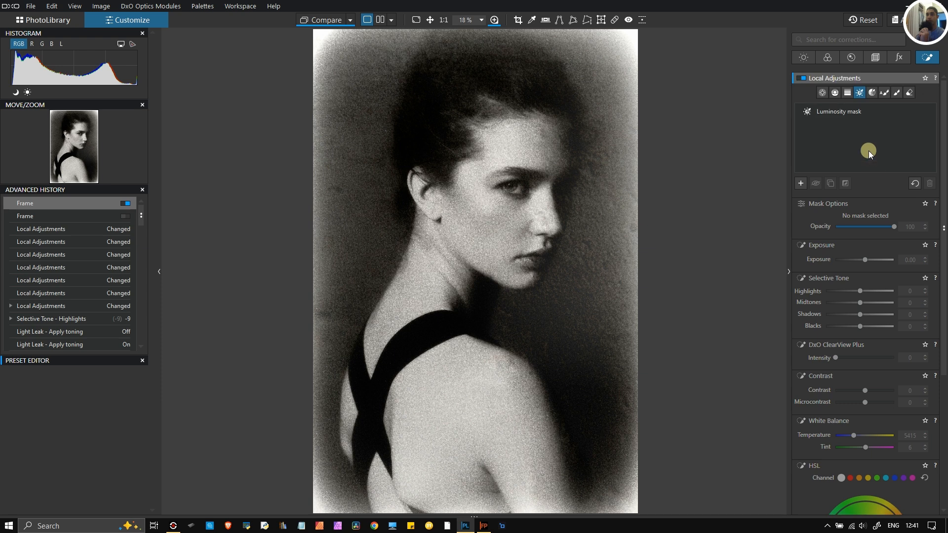
left_click(801, 79)
left_click(801, 79)
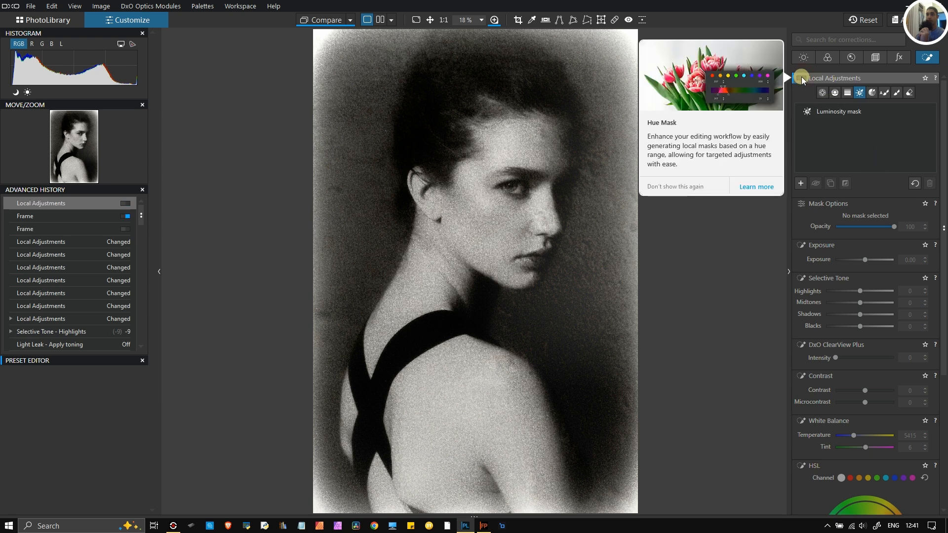
left_click(801, 79)
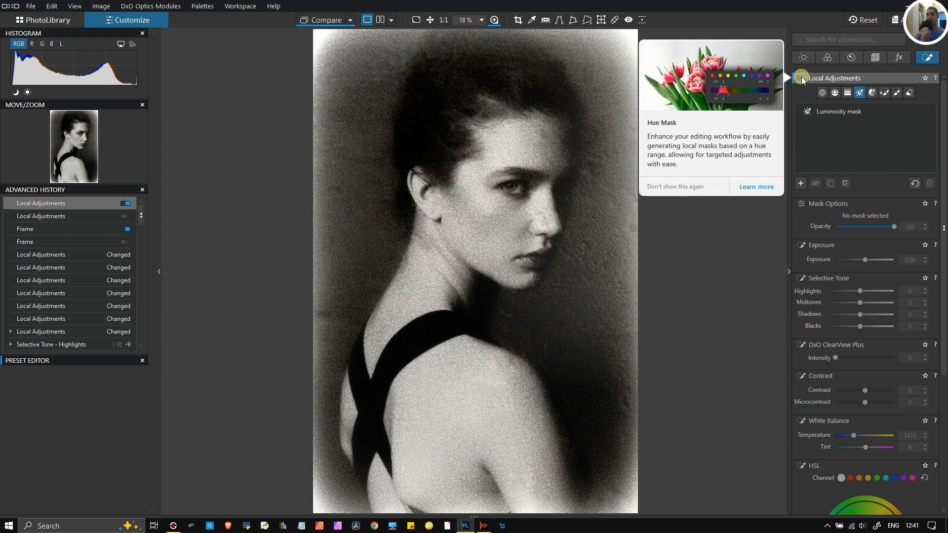
left_click(877, 201)
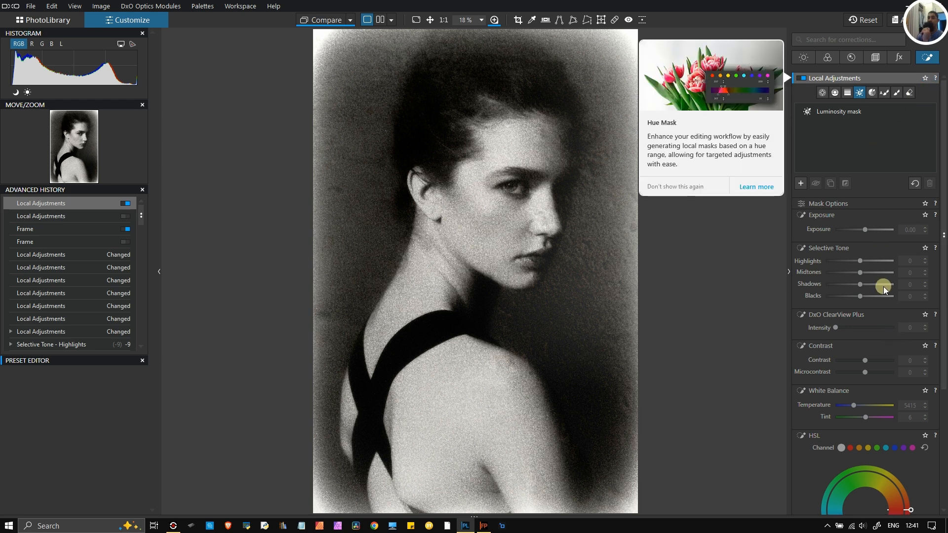
left_click(860, 94)
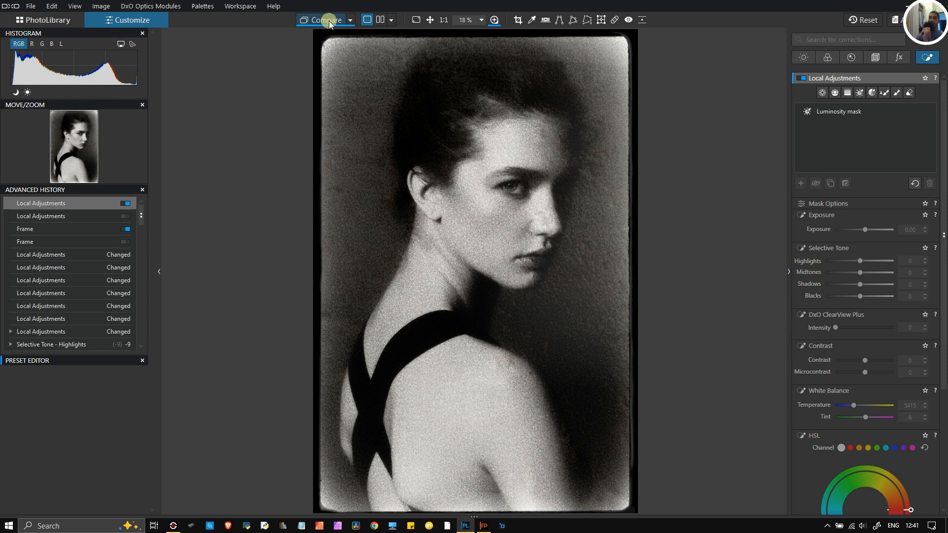
Step: Compare the portrait side by side with the reference image, first with corrections and then with no corrections
mouse_move(329, 21)
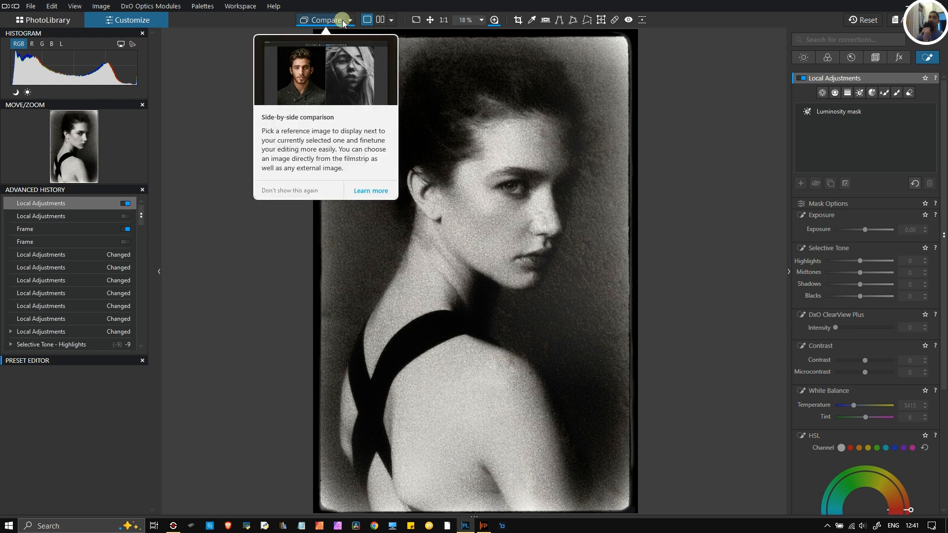
left_click(352, 19)
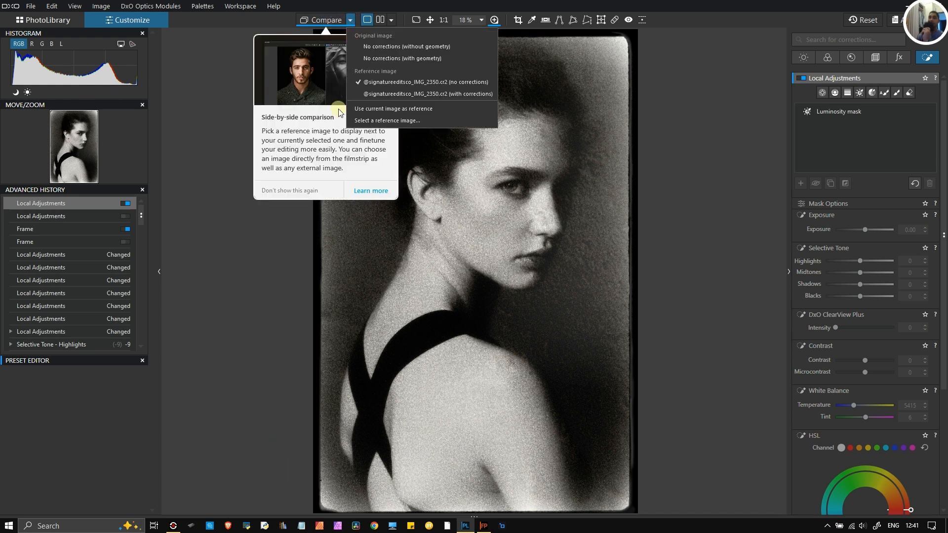
left_click(389, 91)
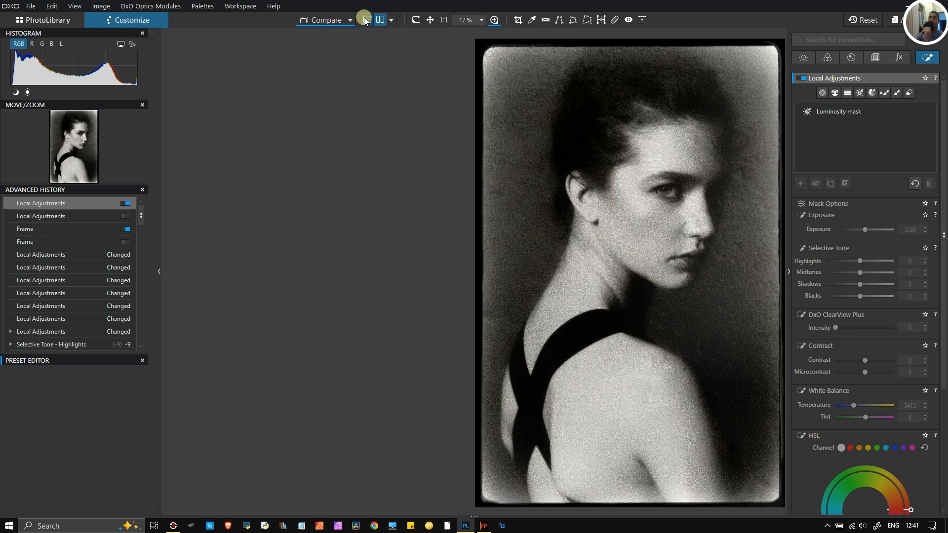
mouse_move(344, 21)
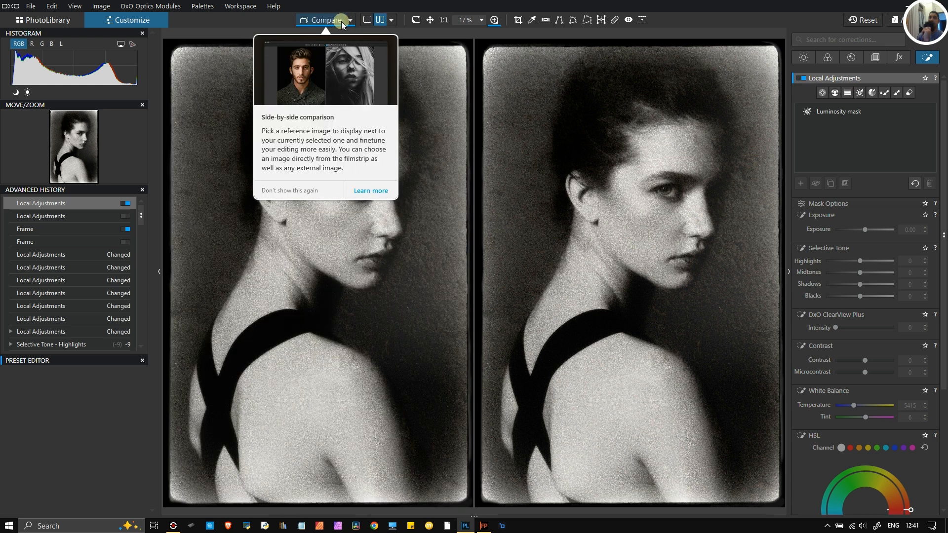
left_click(348, 19)
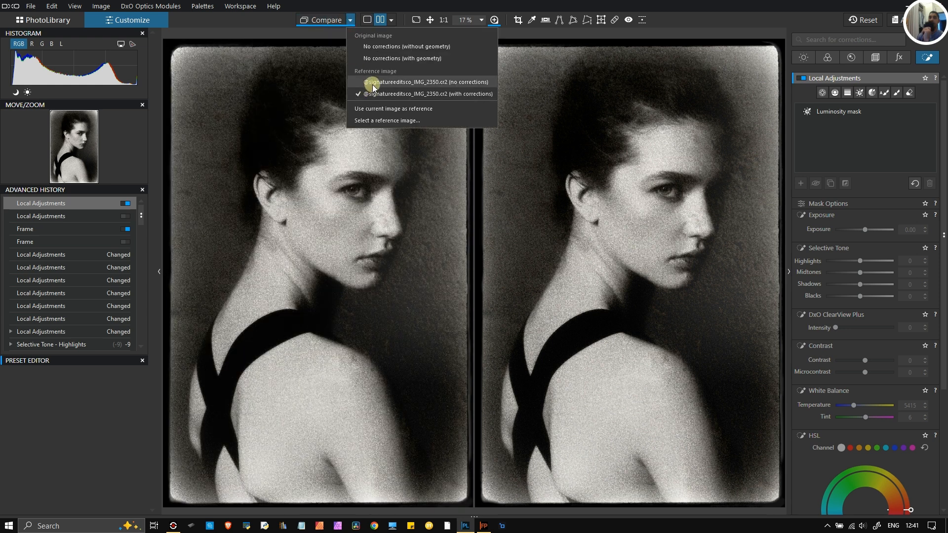
left_click(372, 82)
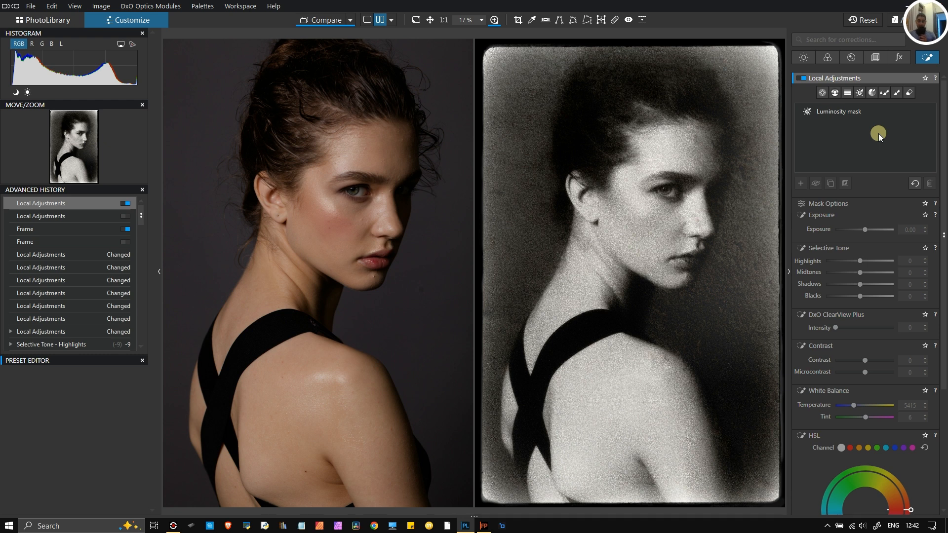
Step: Switch to DxO FilmPack 7 and open the sample photo La photographe from the DxO FilmPack 7 Samples folder
left_click(484, 527)
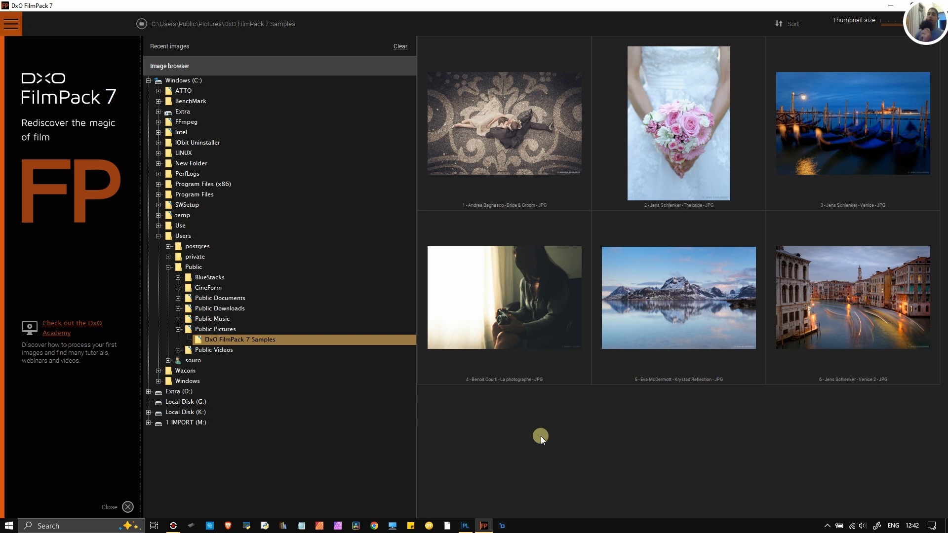
left_click(629, 278)
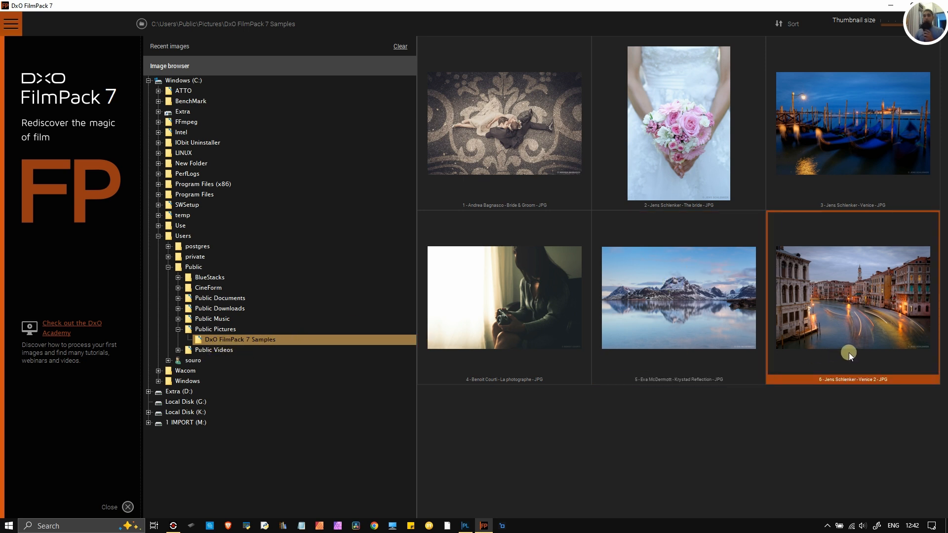
left_click(524, 300)
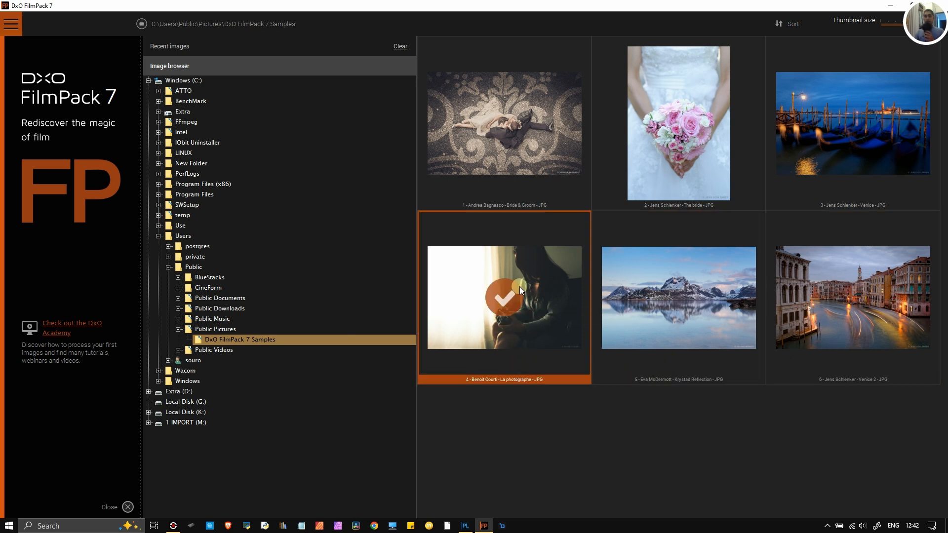
double_click(554, 322)
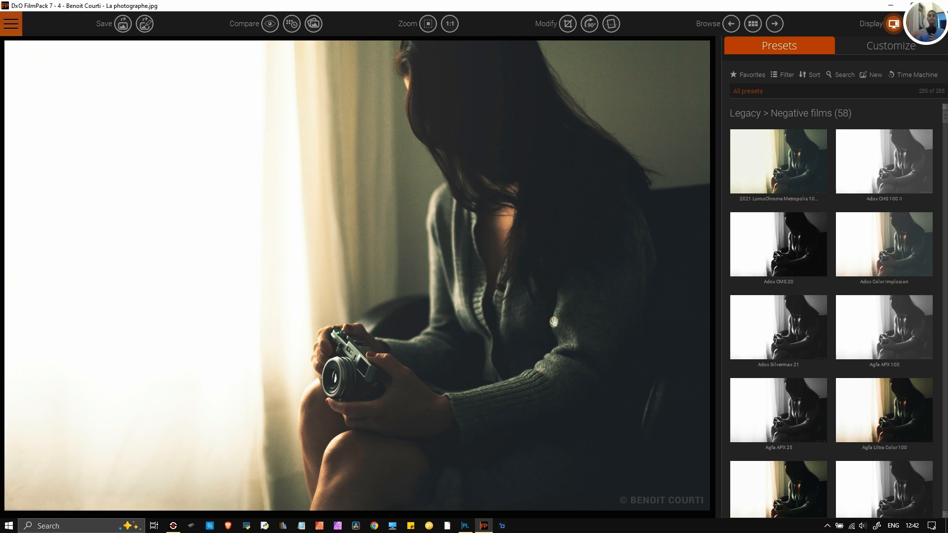
Step: Show the photo side by side with the original and apply the Agfa APX 100 preset to it
left_click(9, 31)
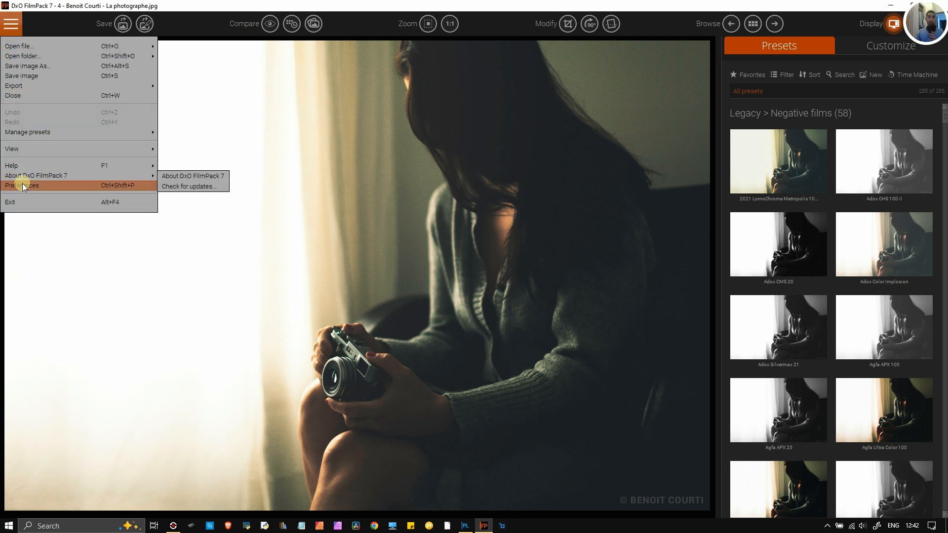
left_click(90, 30)
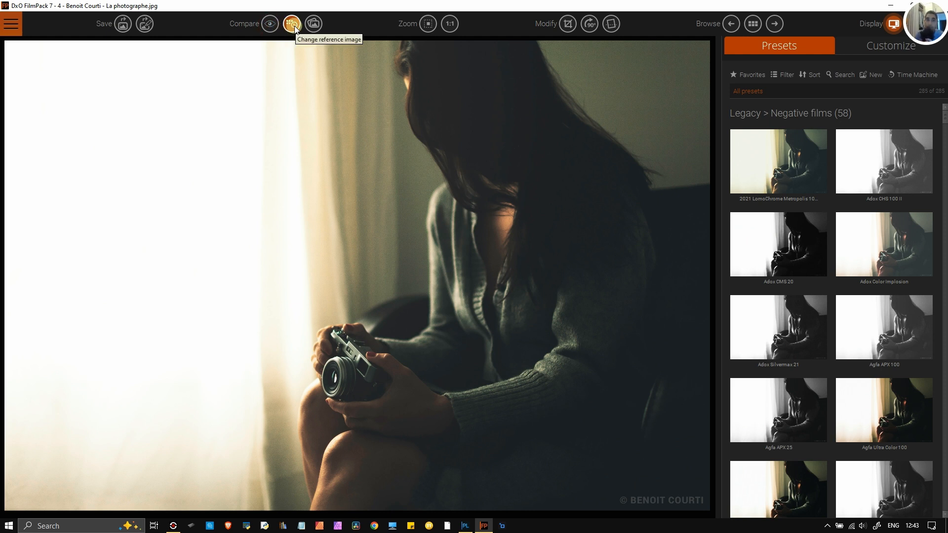
left_click(315, 24)
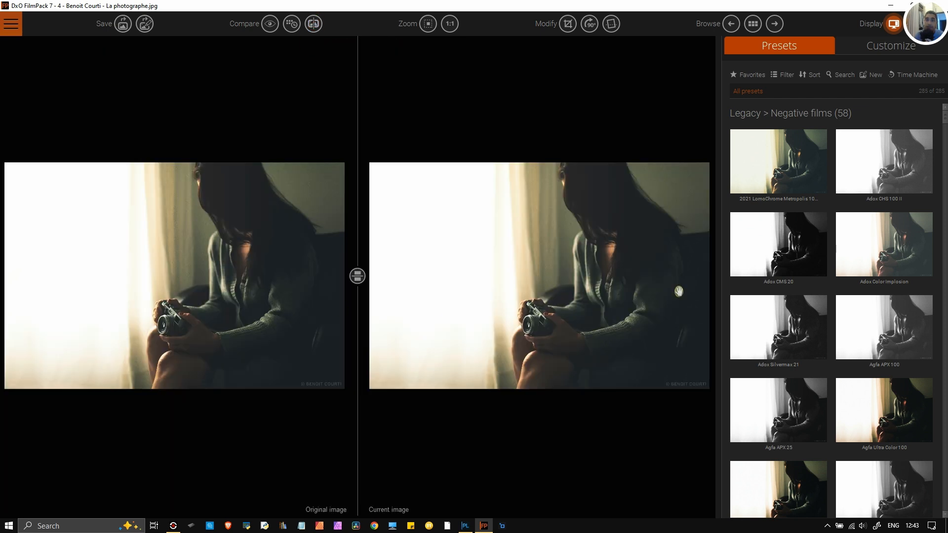
left_click(882, 233)
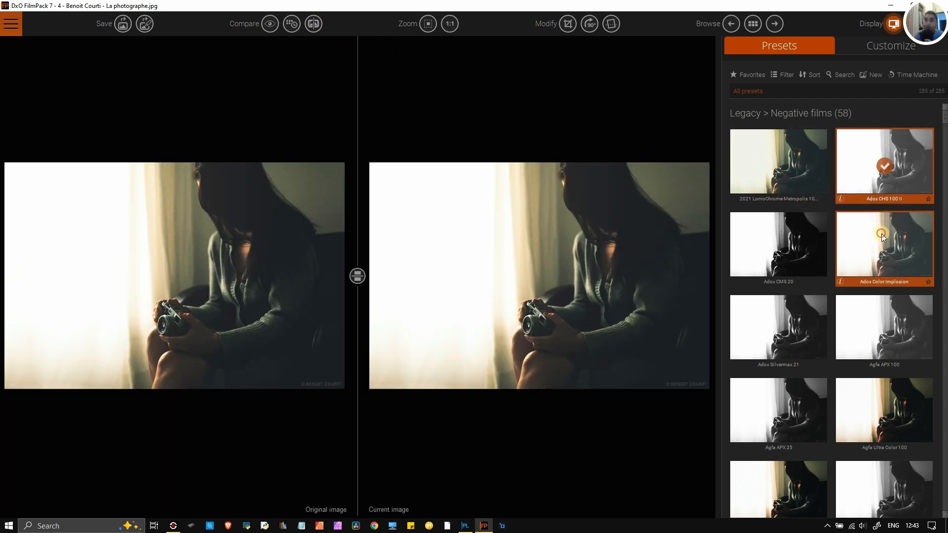
left_click(879, 299)
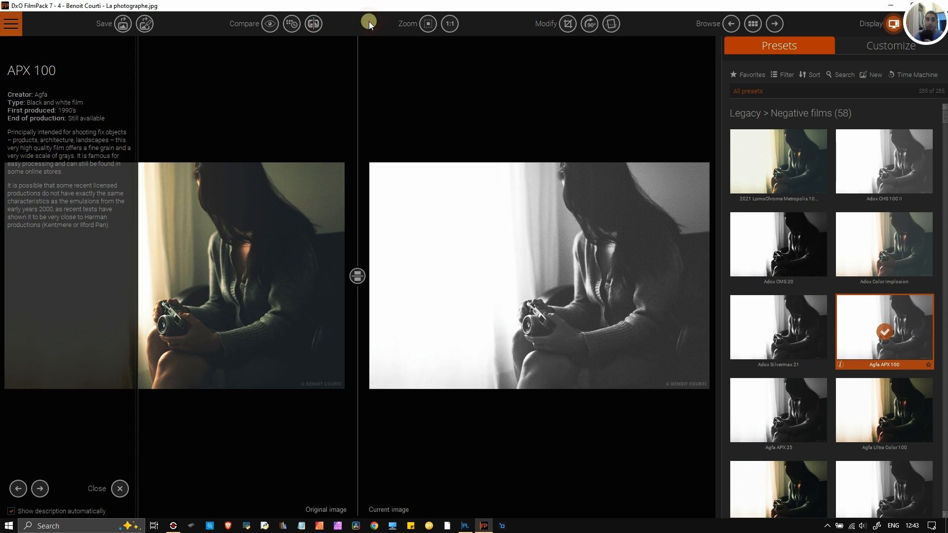
Step: Compare original and edit in the split view with a horizontal and a vertical divider, and close the film description
left_click(314, 24)
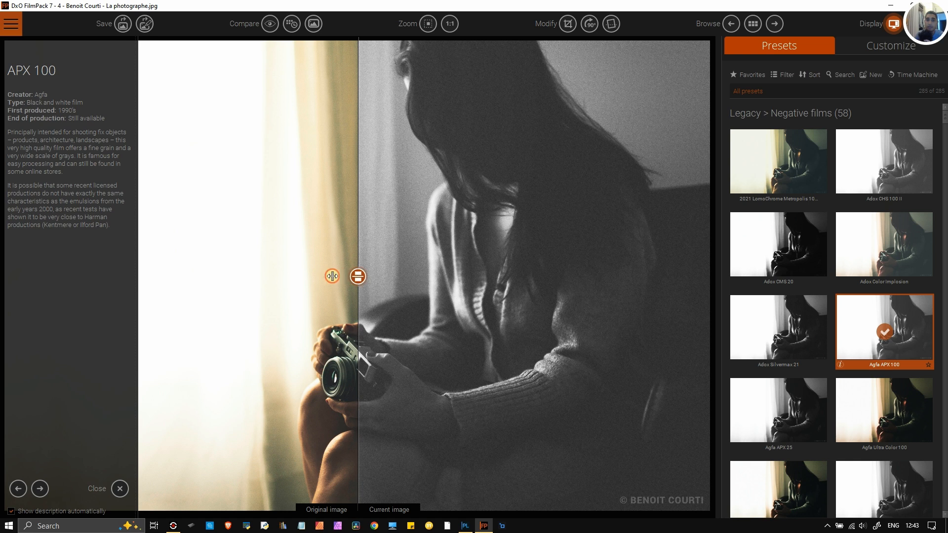
left_click(358, 276)
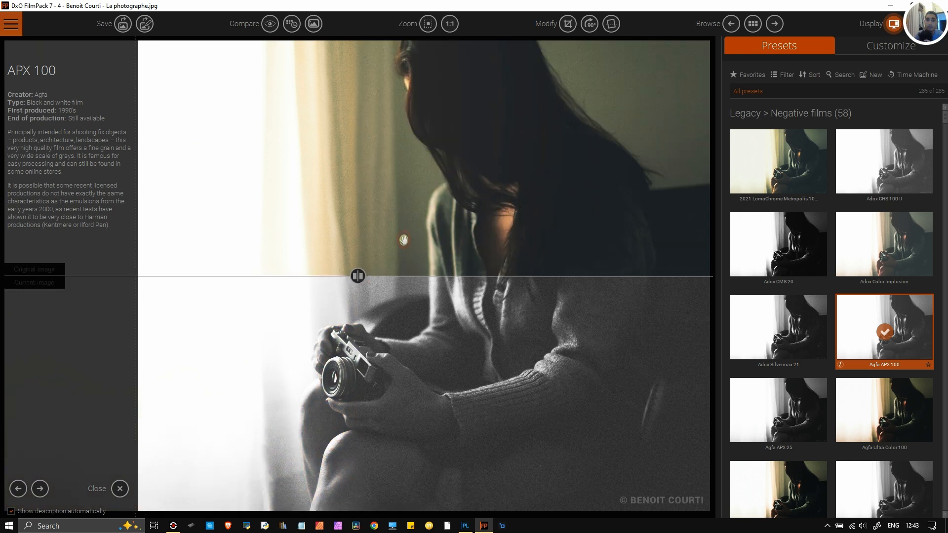
left_click(359, 277)
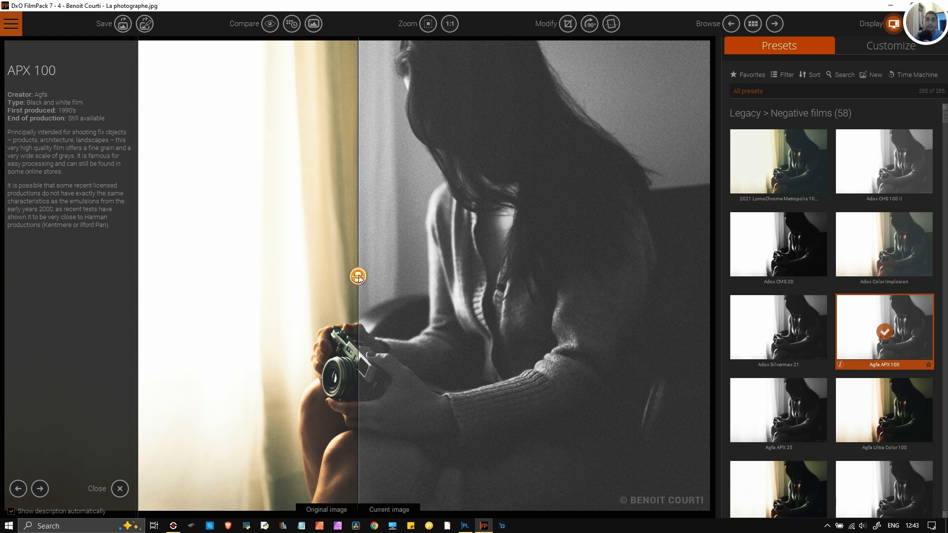
left_click(120, 489)
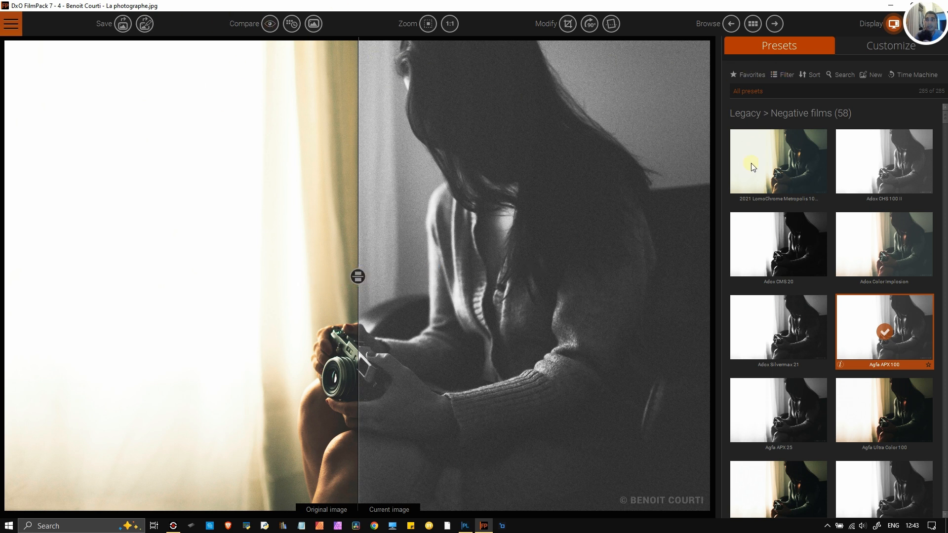
Step: Apply the Adox CMS 20 preset and step through the following film presets and their descriptions up to Agfa APX 25
left_click(766, 240)
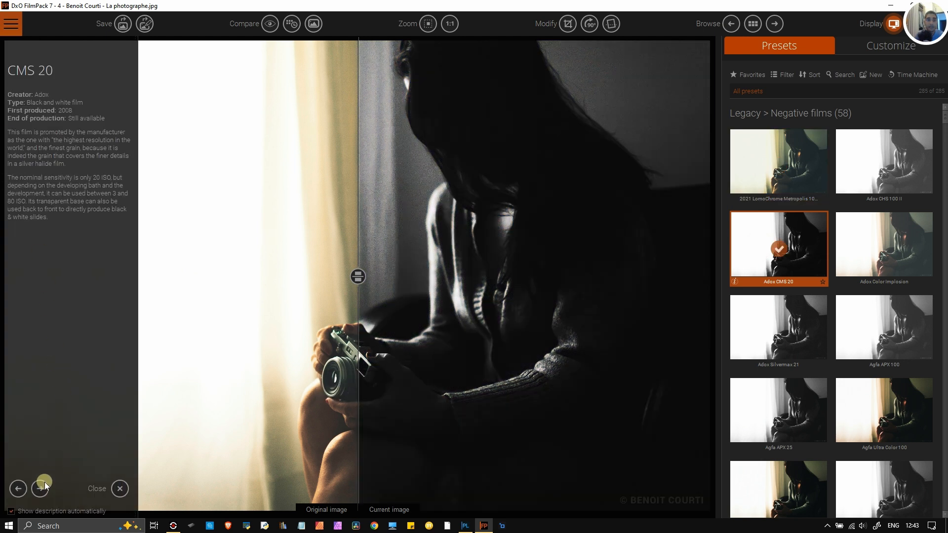
left_click(40, 488)
left_click(40, 489)
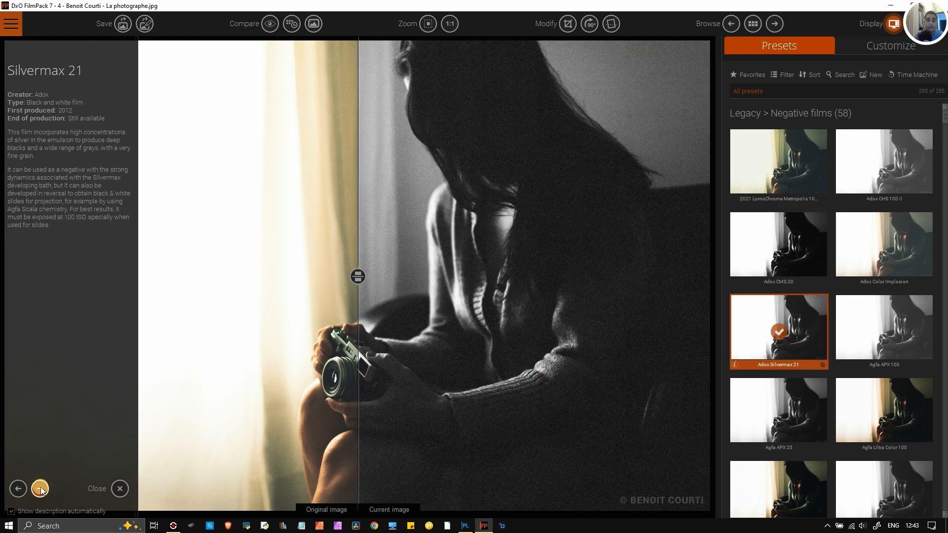
left_click(40, 489)
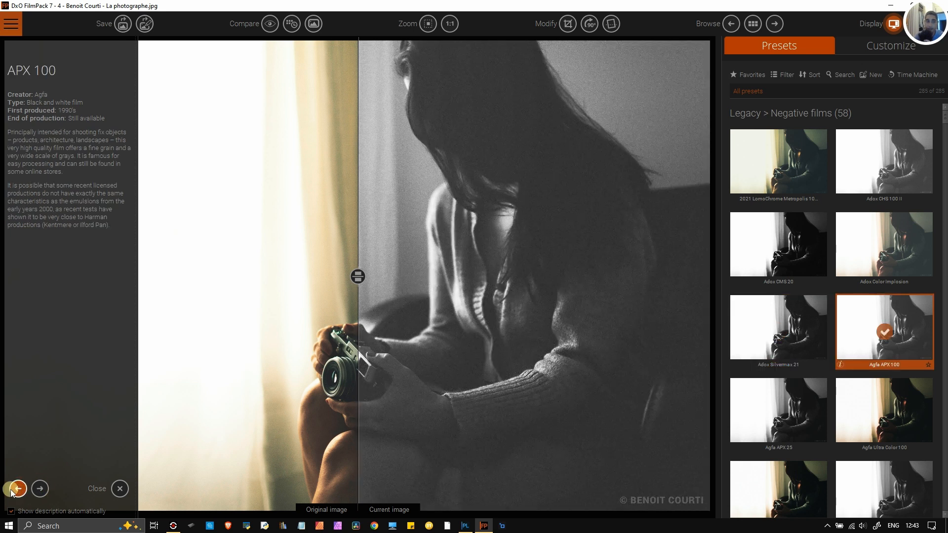
left_click(37, 490)
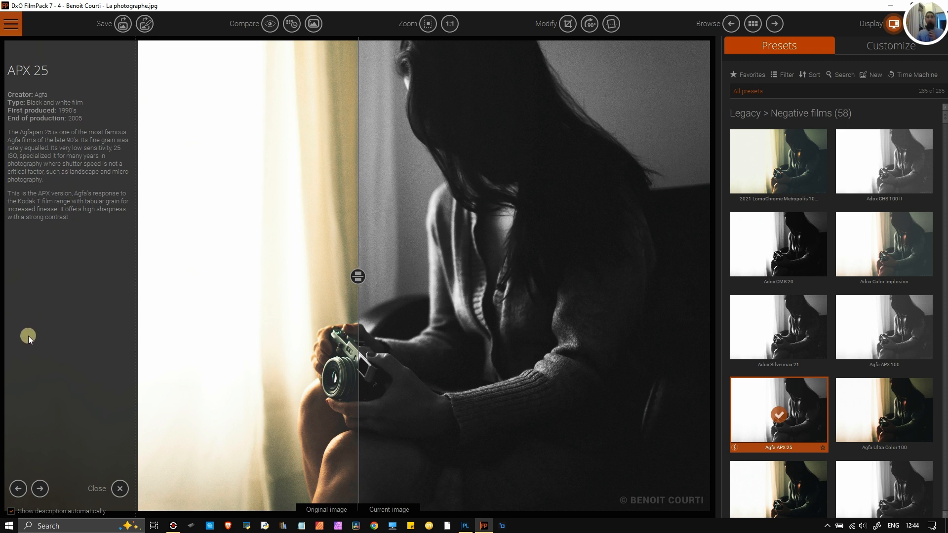
Step: Inspect the split comparison of the Agfa APX 25 look at several zoom levels and at 1:1, and fit the photo back in view
left_click(432, 28)
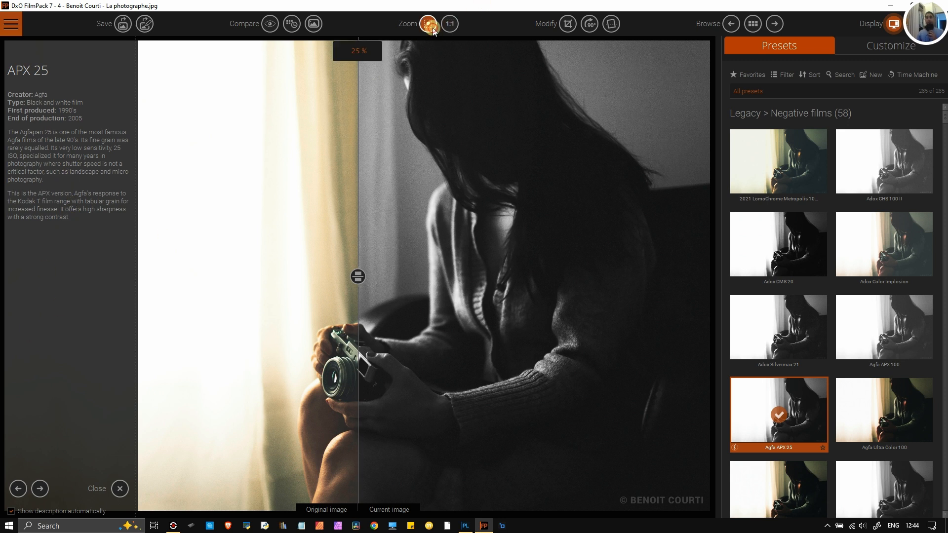
left_click(431, 28)
scroll(383, 204, "up", 4)
scroll(383, 205, "down", 5)
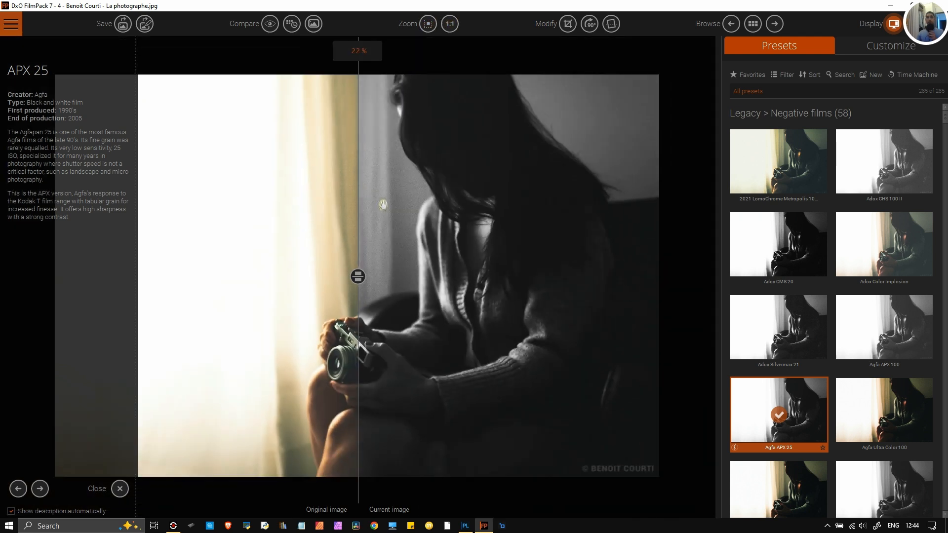
scroll(383, 205, "up", 1)
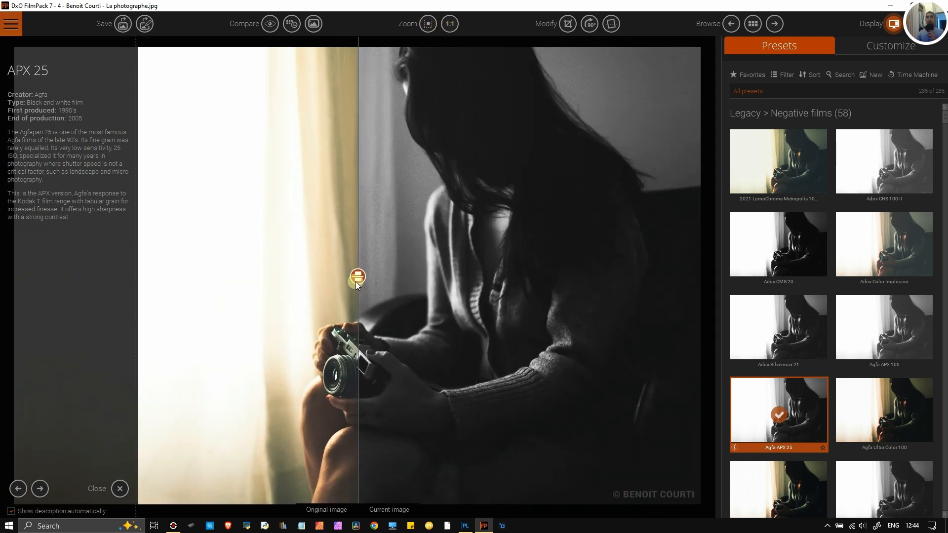
left_click(449, 24)
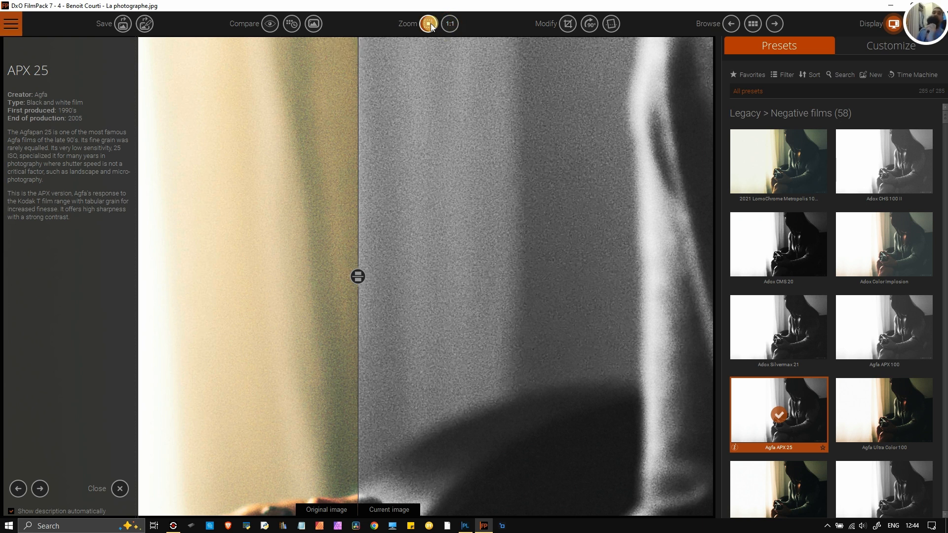
left_click(429, 24)
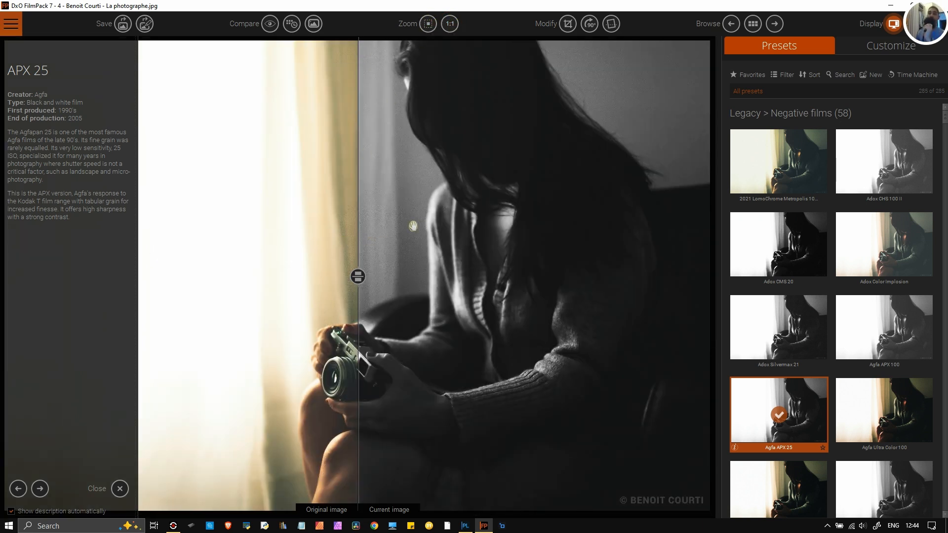
Step: Apply the Adox Color Implosion preset, leave the horizon tool unused, and view the photo side by side with the original
left_click(892, 228)
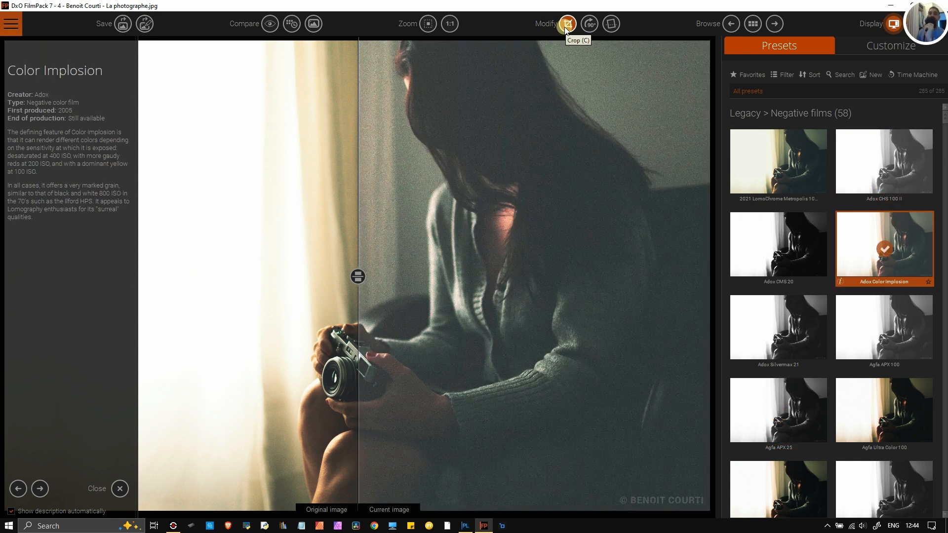
left_click(613, 25)
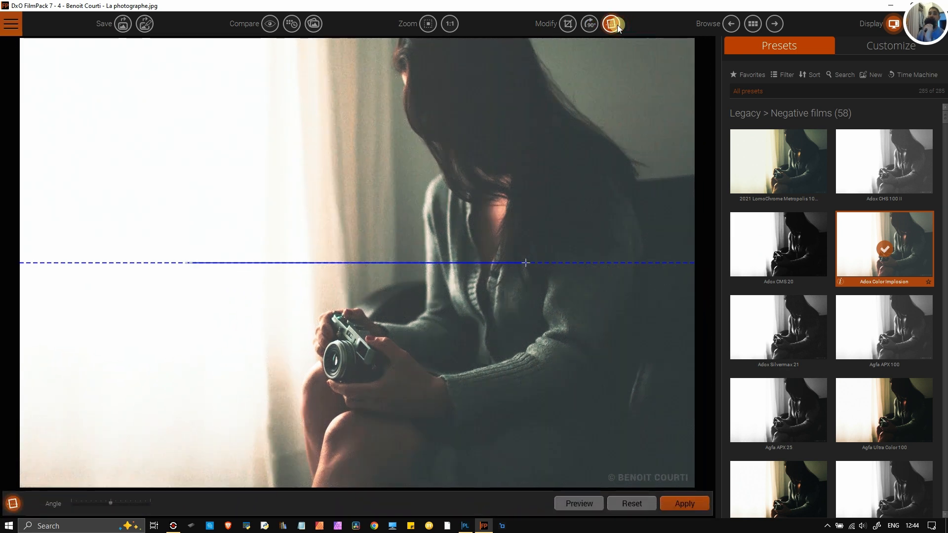
left_click(614, 28)
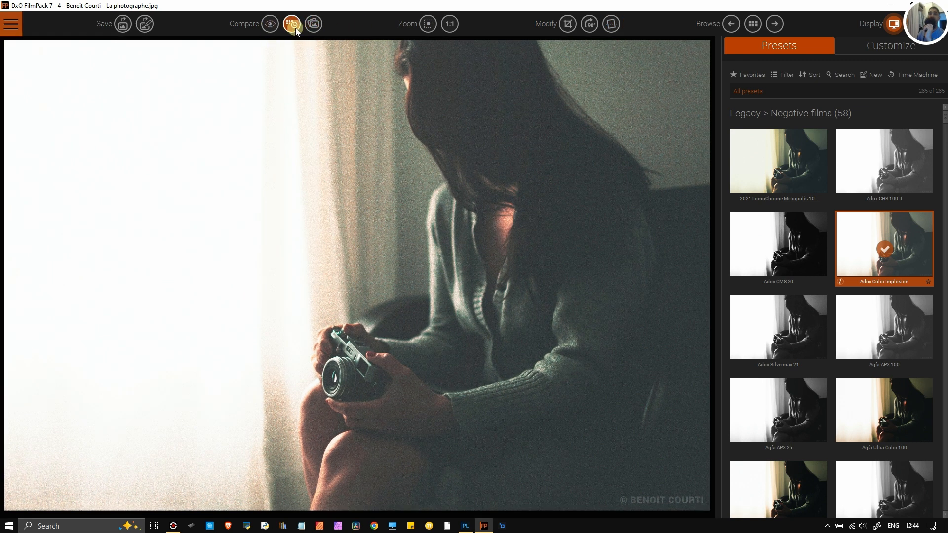
left_click(313, 24)
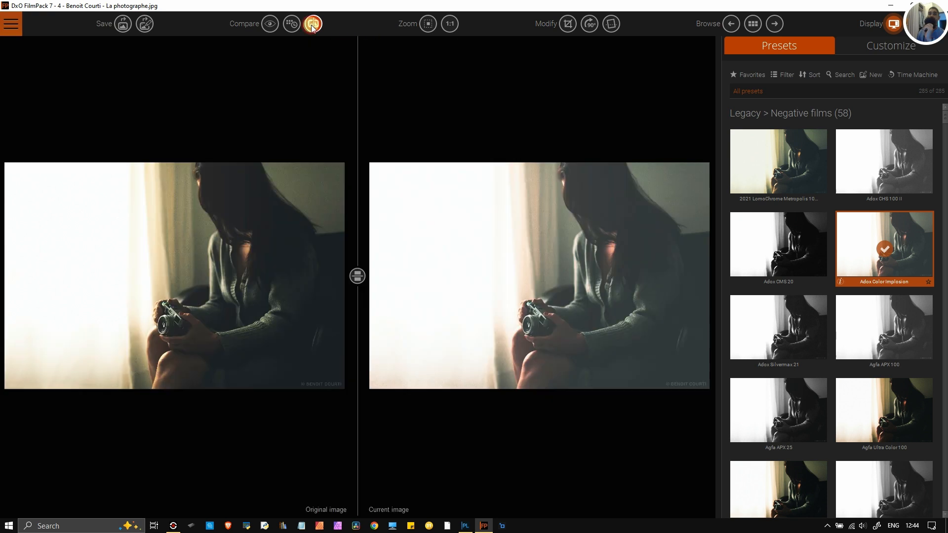
Step: Browse to the next sample photo, the mountain reflection, and return to the photo of the woman with the camera
left_click(773, 24)
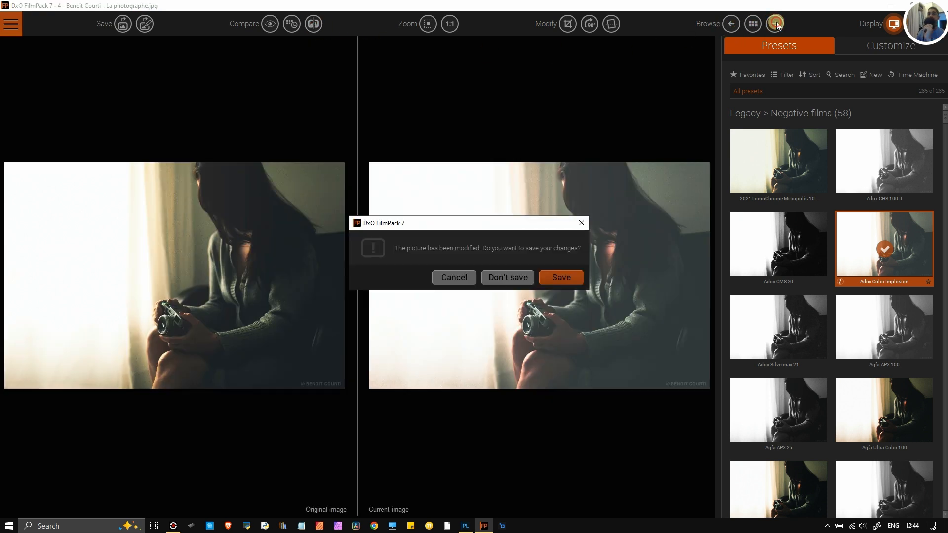
left_click(446, 273)
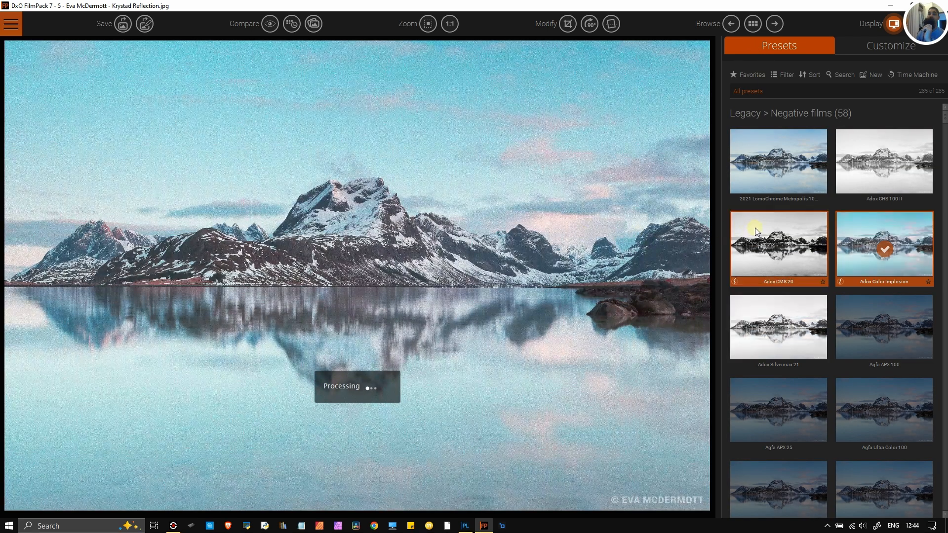
left_click(727, 27)
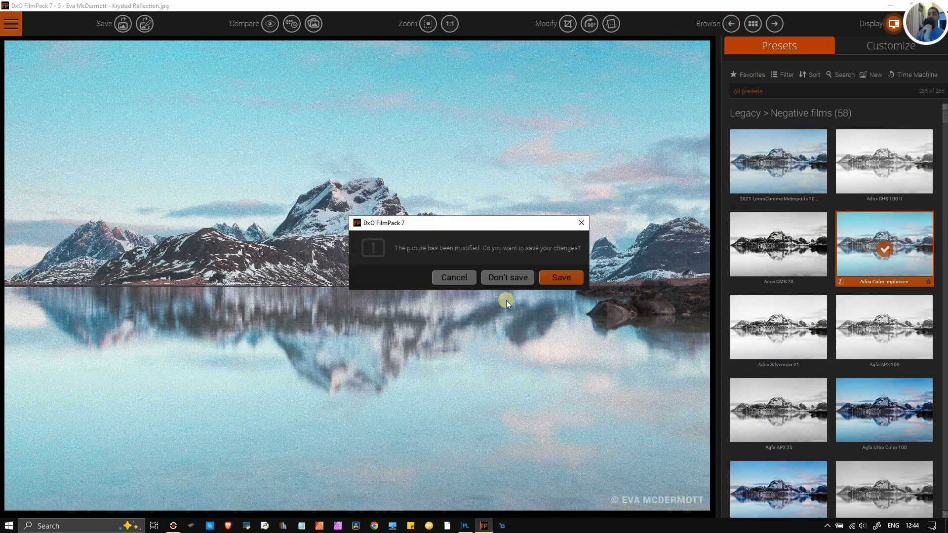
left_click(470, 282)
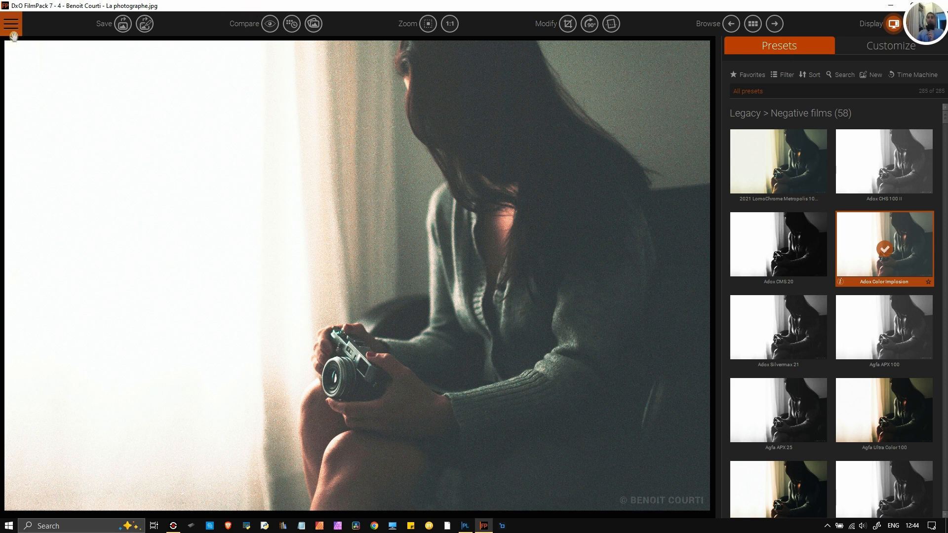
Step: Hide and restore the presets panel, check the navigator, and display the histogram above the presets
left_click(899, 28)
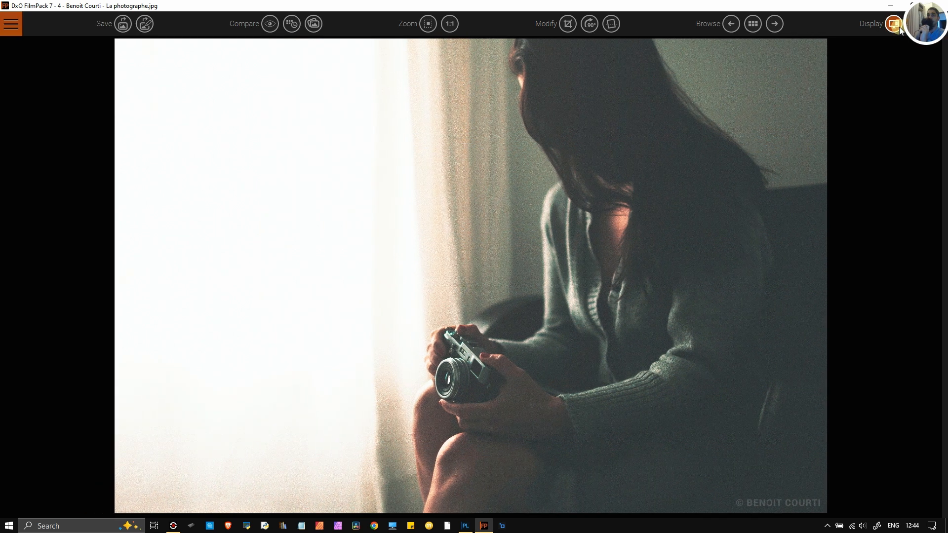
left_click(900, 27)
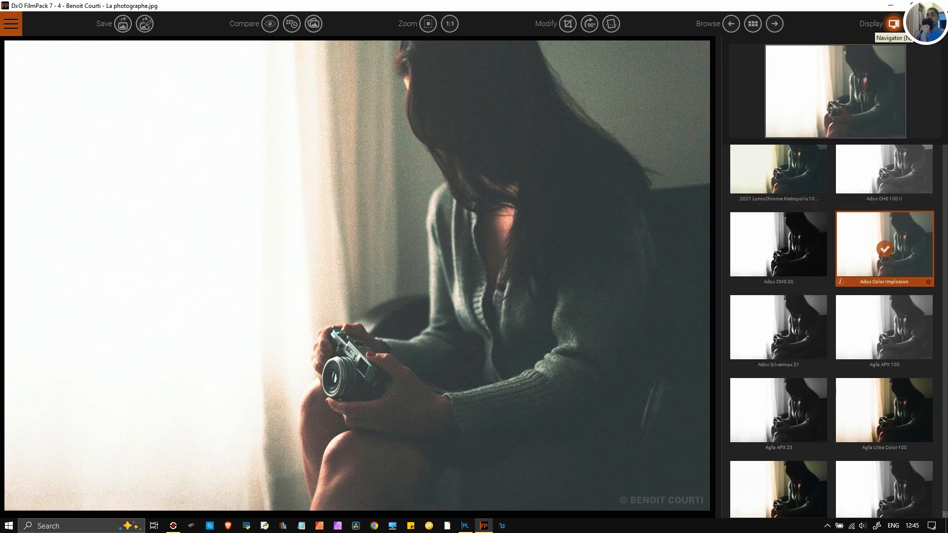
left_click(914, 26)
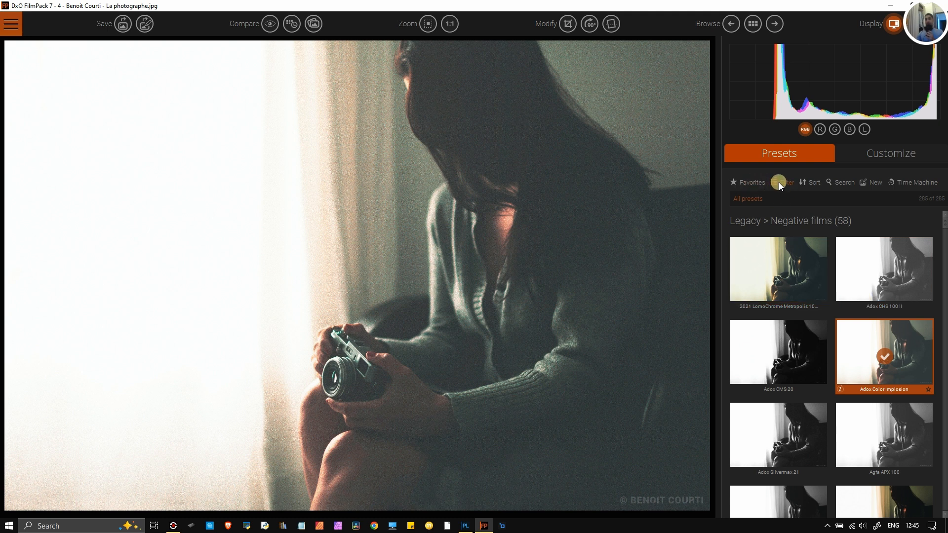
Step: Browse down the preset list and search the presets by name for "portra"
left_click(810, 254)
scroll(811, 253, "down", 20)
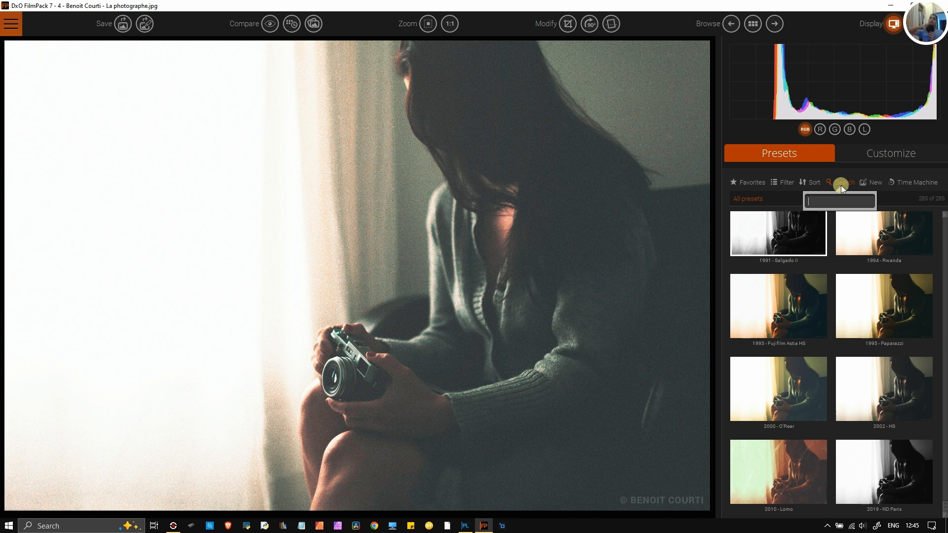
type("po")
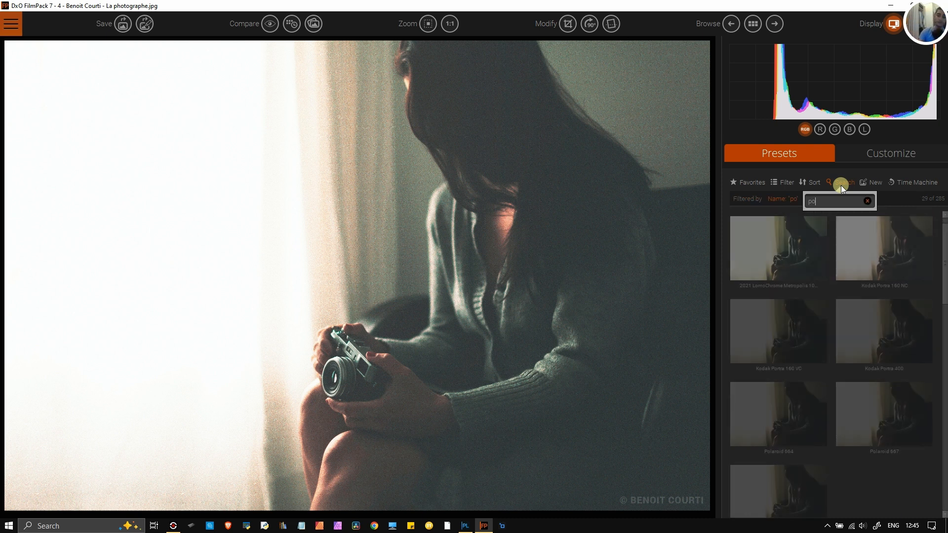
type("rtra")
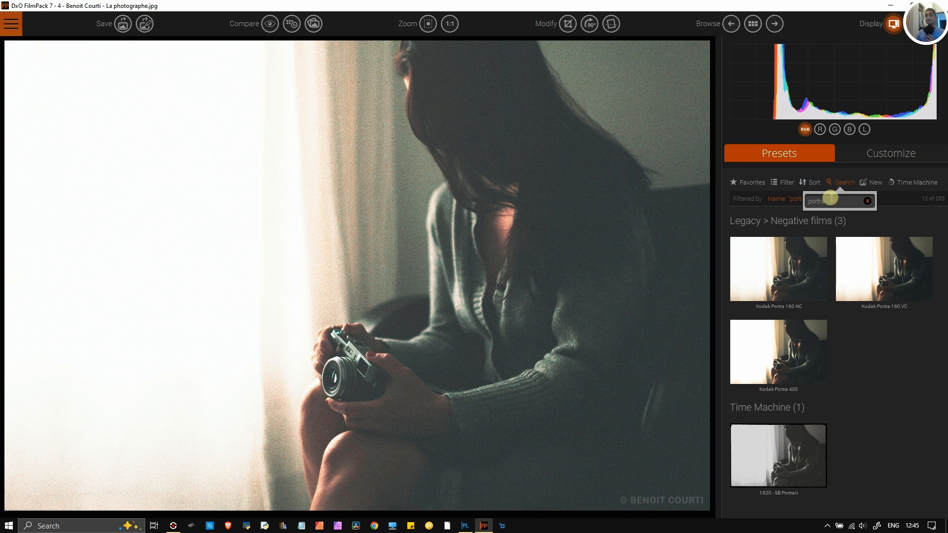
left_click(814, 242)
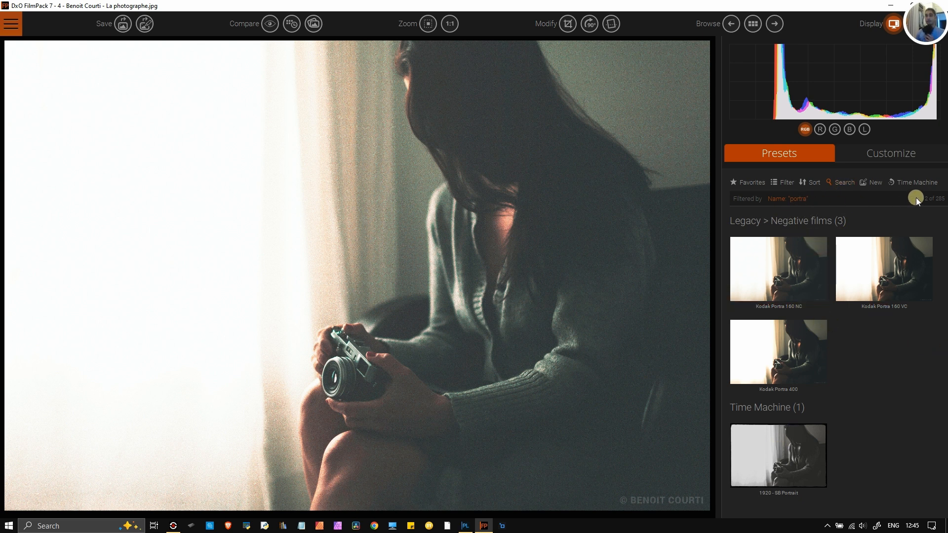
Step: Filter the "portra" results to the Time Machine category and apply the 1920 - SB Portrait preset
left_click(784, 181)
left_click(784, 181)
left_click(784, 181)
left_click(783, 330)
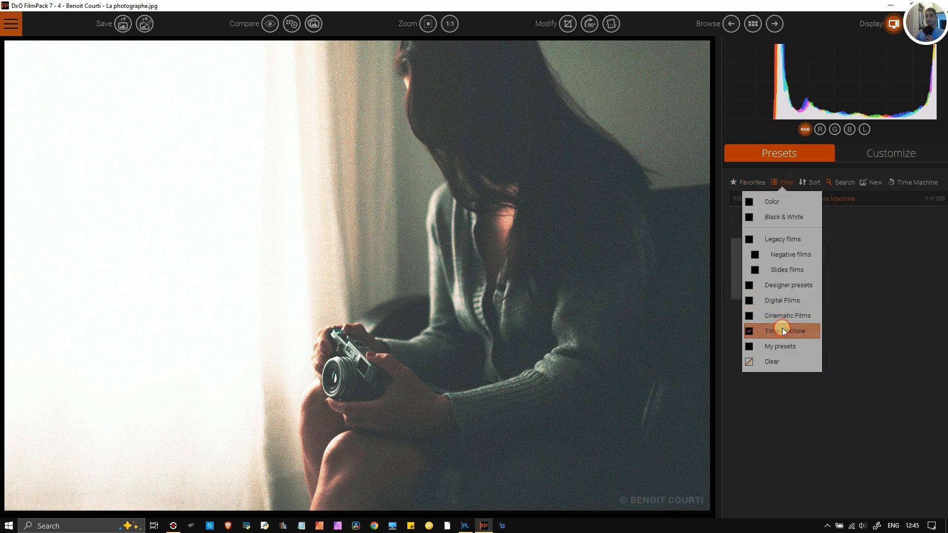
left_click(905, 371)
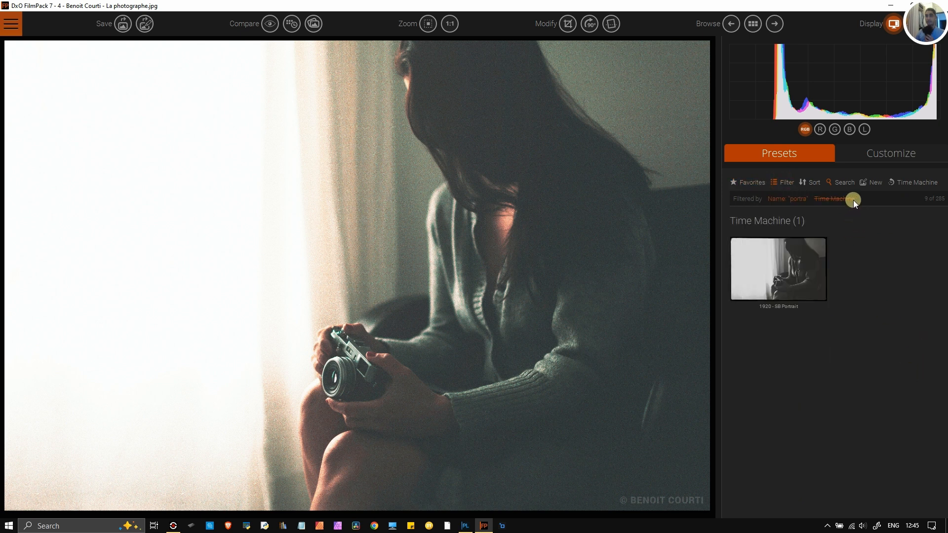
left_click(775, 277)
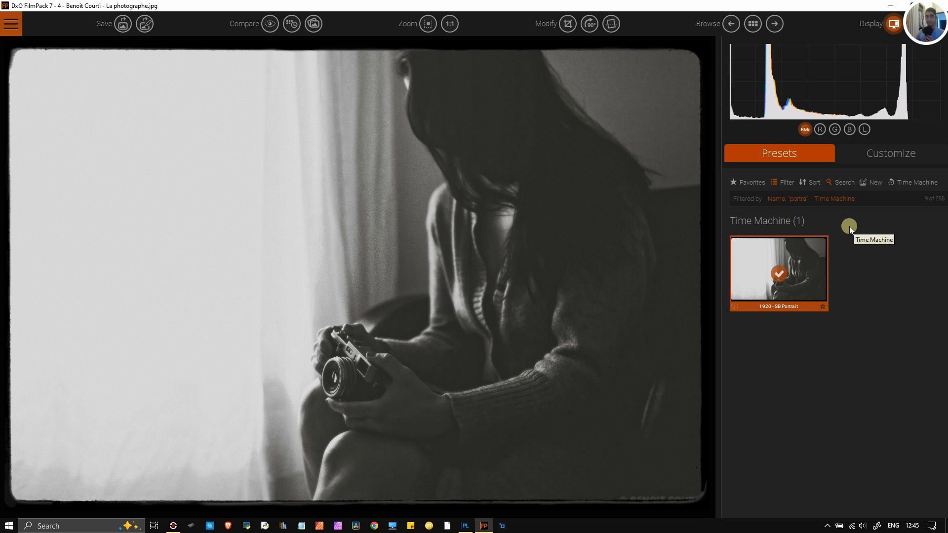
Step: Remove the Time Machine and "portra" name filters and browse through the full list of presets
left_click(828, 201)
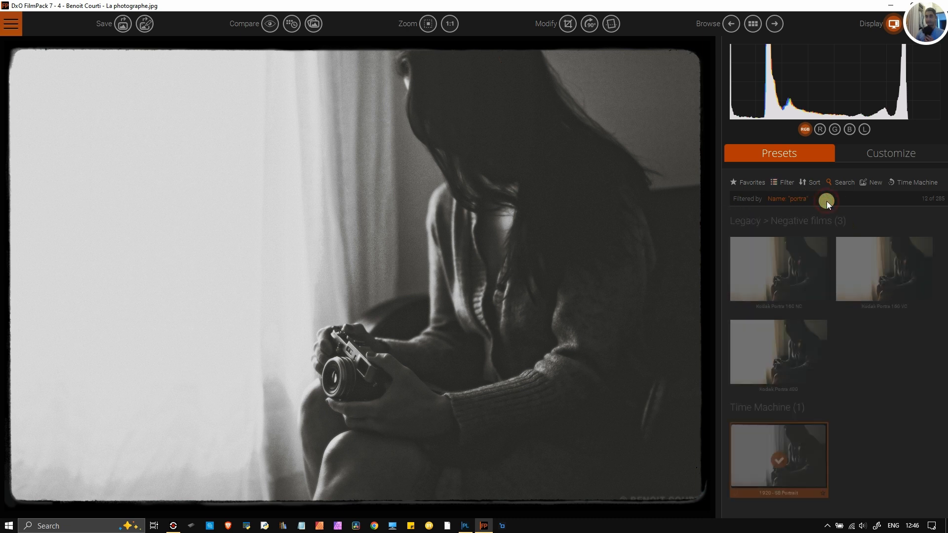
left_click(798, 200)
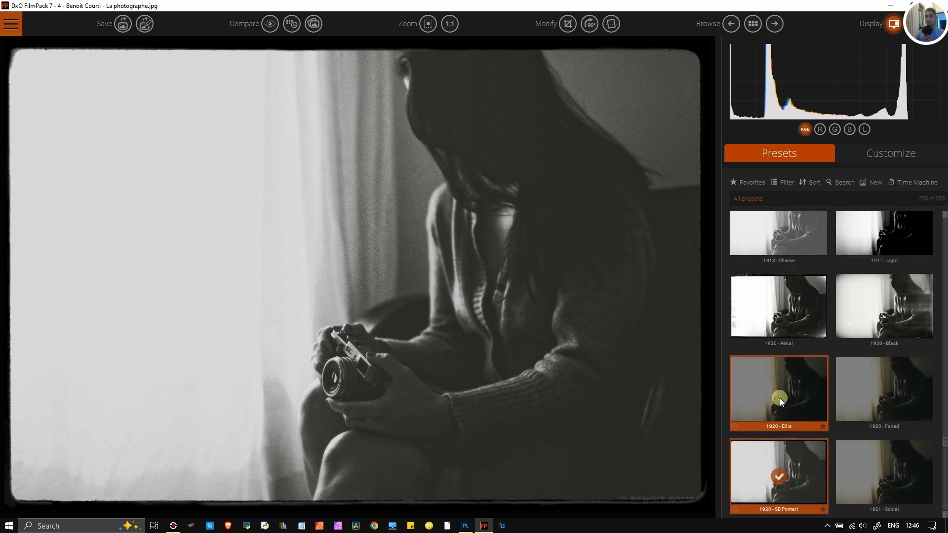
scroll(781, 398, "down", 8)
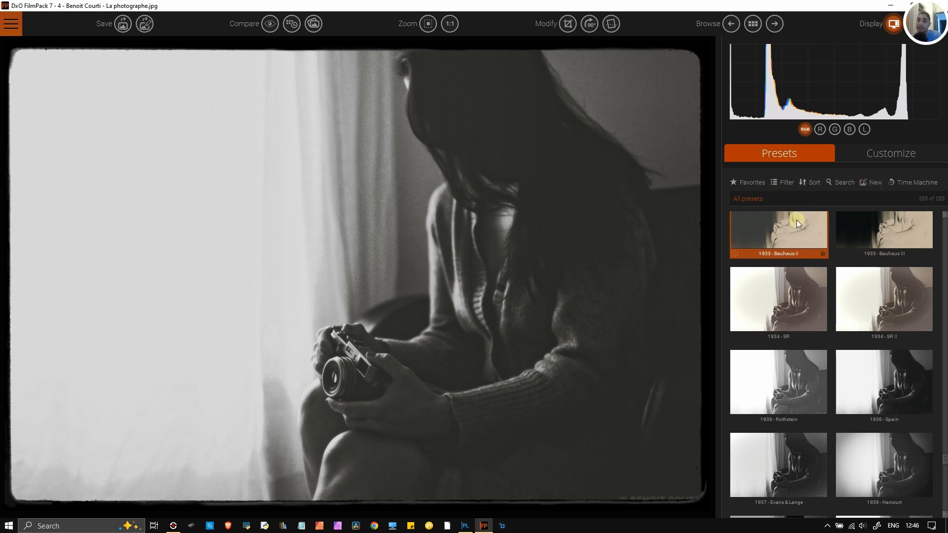
scroll(818, 301, "down", 15)
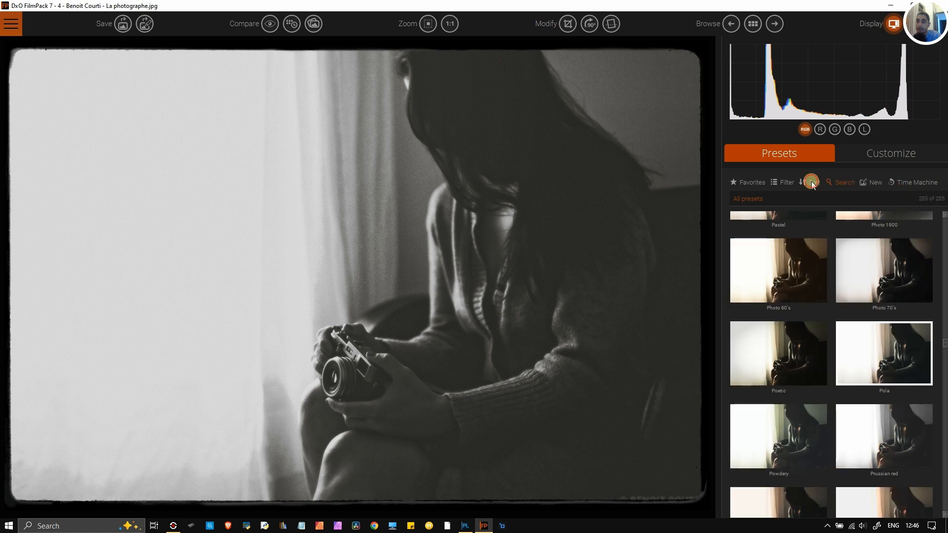
Step: Filter the presets to Color and apply the Desaturated Green cinematic film preset
left_click(785, 183)
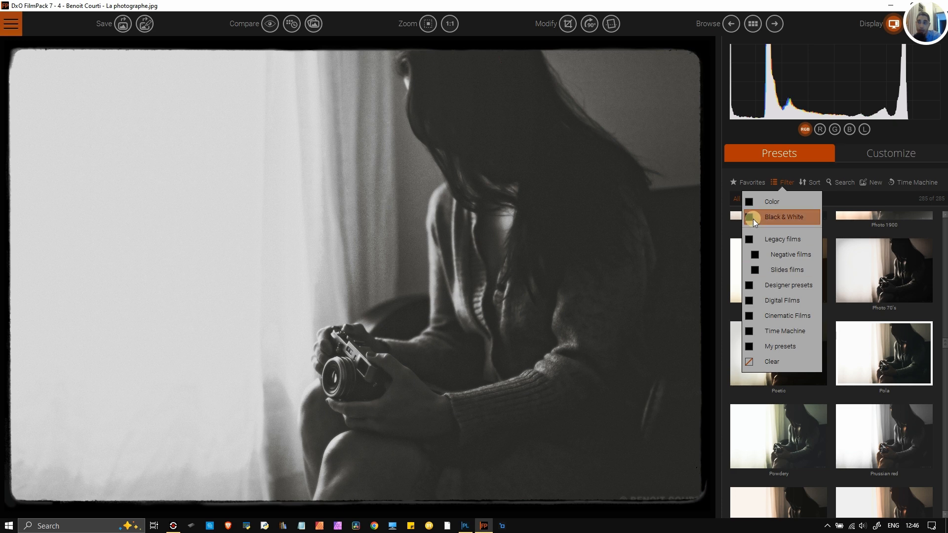
left_click(754, 202)
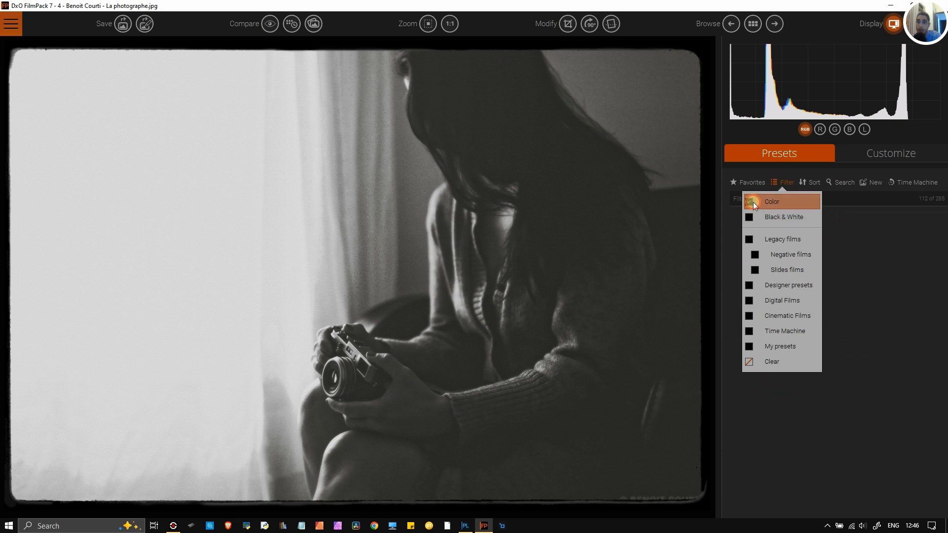
left_click(887, 320)
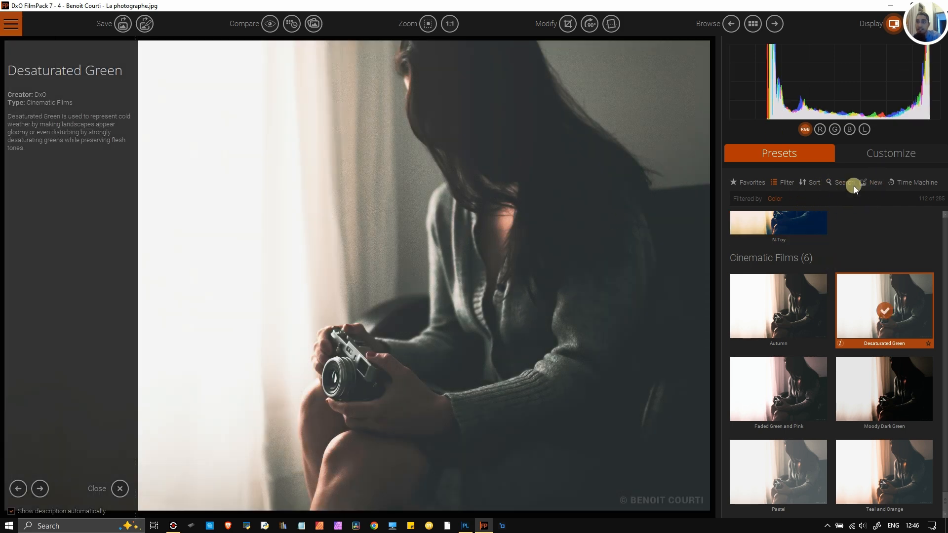
Step: Customize the look with rendering intensity about 97 and grain from the current film rendering at intensity 129
left_click(879, 153)
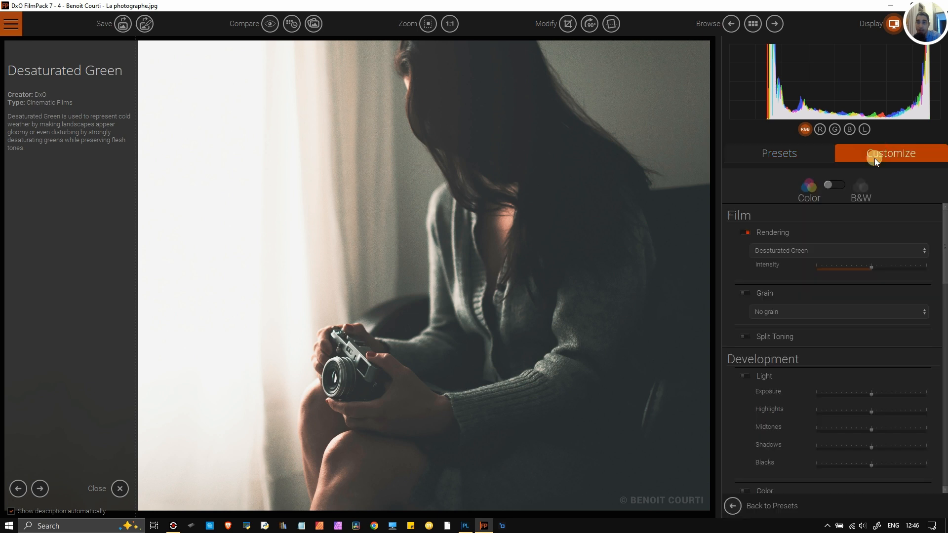
mouse_move(873, 269)
left_mouse_down()
mouse_move(837, 269)
mouse_move(880, 269)
mouse_move(869, 267)
left_mouse_up()
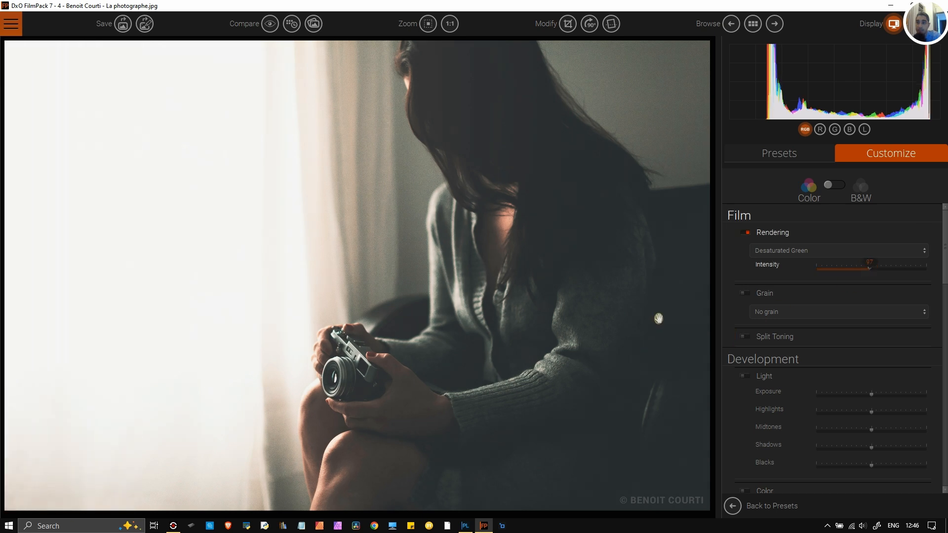
left_click(746, 295)
left_click(771, 312)
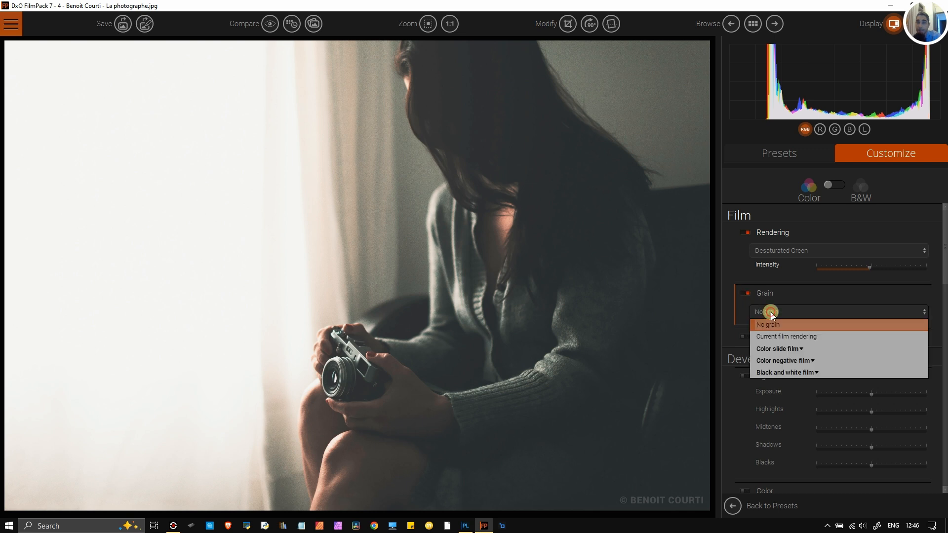
left_click(781, 337)
left_click_drag(872, 329, 887, 329)
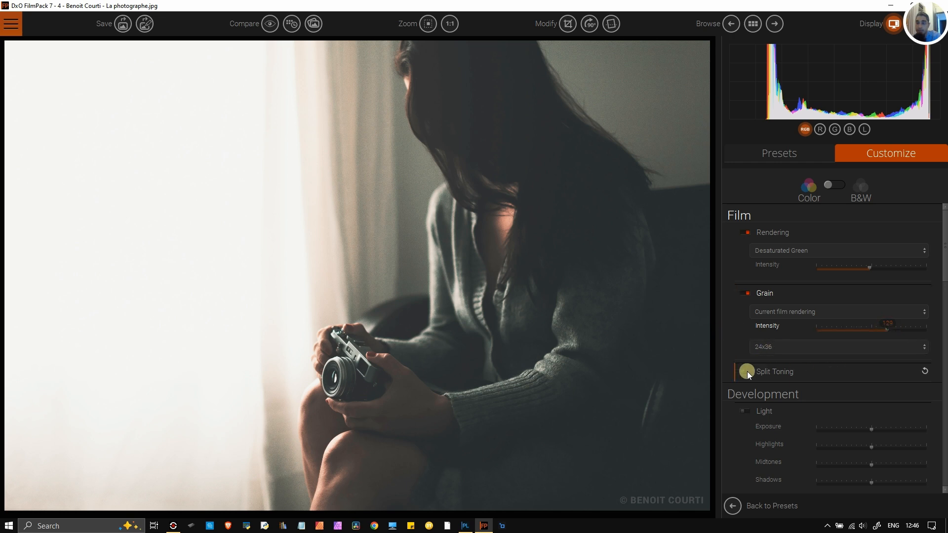
Step: Adjust the exposure in the Light settings, trying -0.9 and ending at about 1.8, and collapse the Light settings
scroll(750, 374, "down", 4)
scroll(760, 339, "up", 4)
left_click_drag(944, 277, 940, 314)
left_click_drag(875, 270, 889, 270)
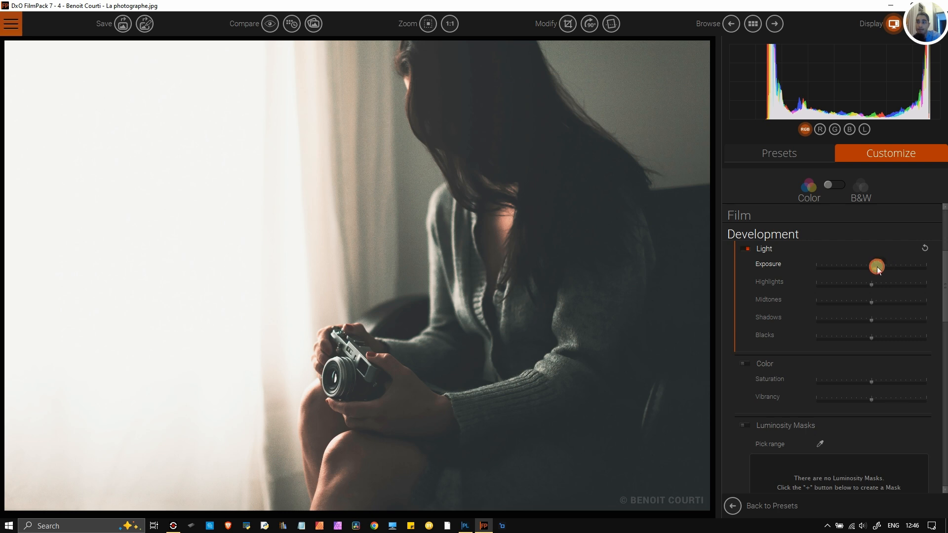
scroll(756, 260, "up", 3)
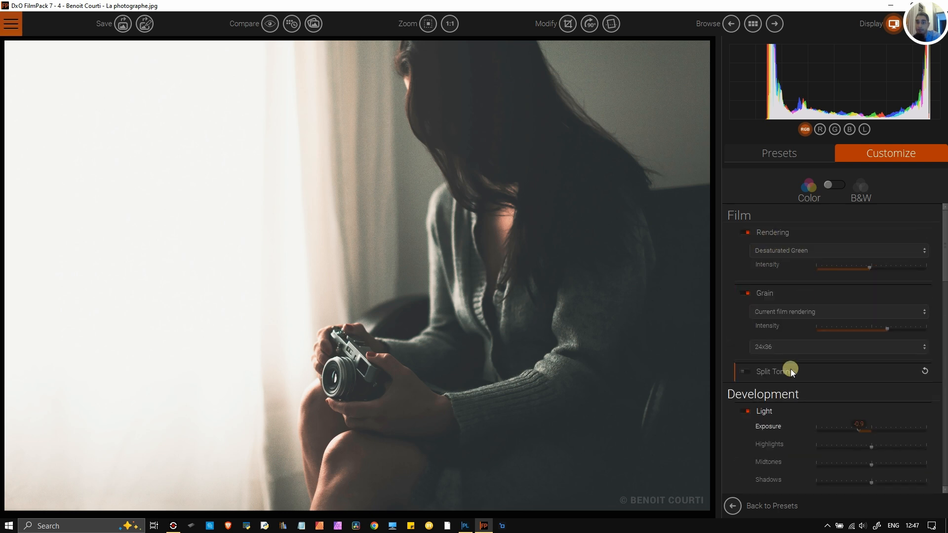
left_click(824, 429)
scroll(824, 429, "up", 10)
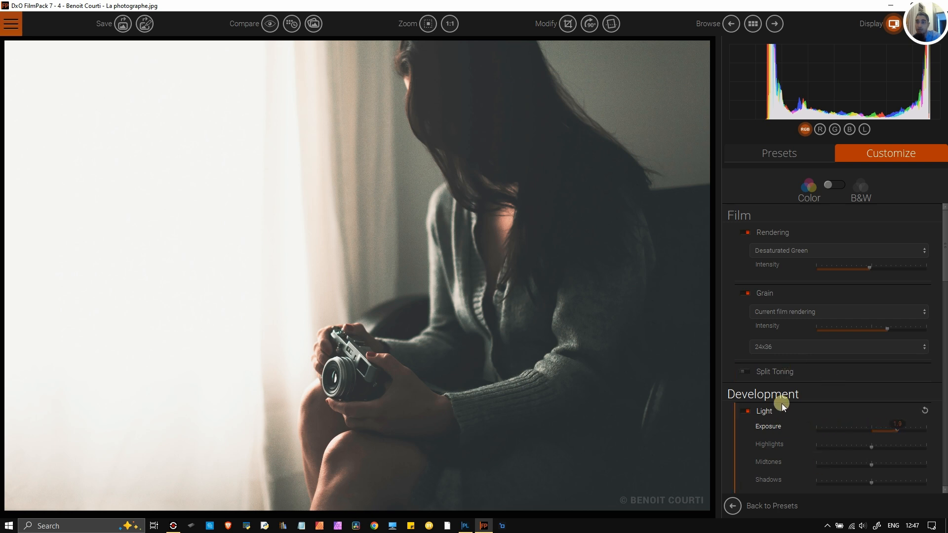
left_click(746, 414)
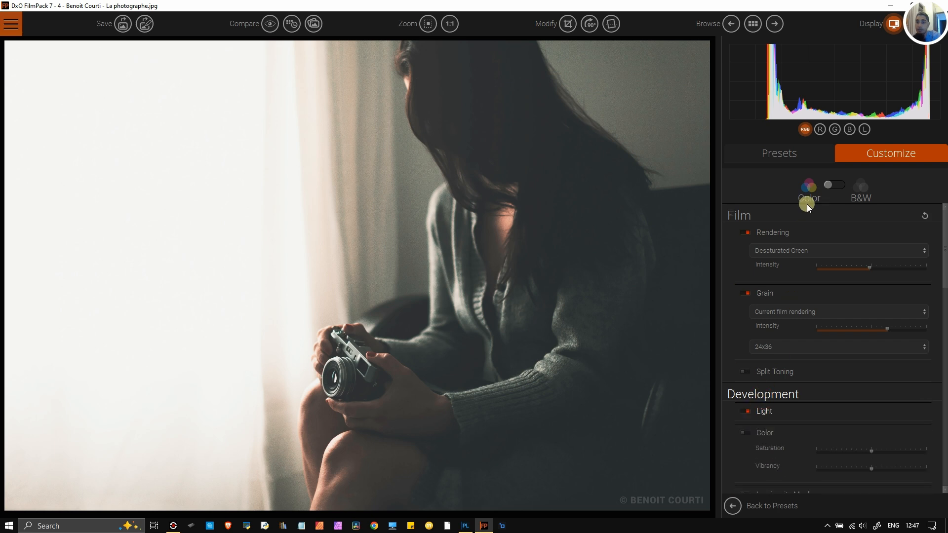
Step: Start a new blank preset, look over its film and development settings, and return to the preset list
left_click(776, 150)
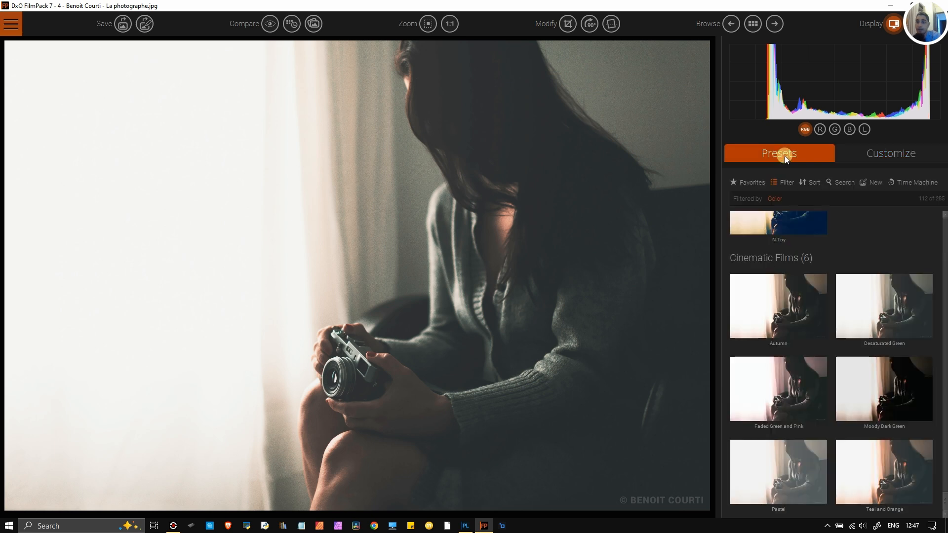
left_click(869, 183)
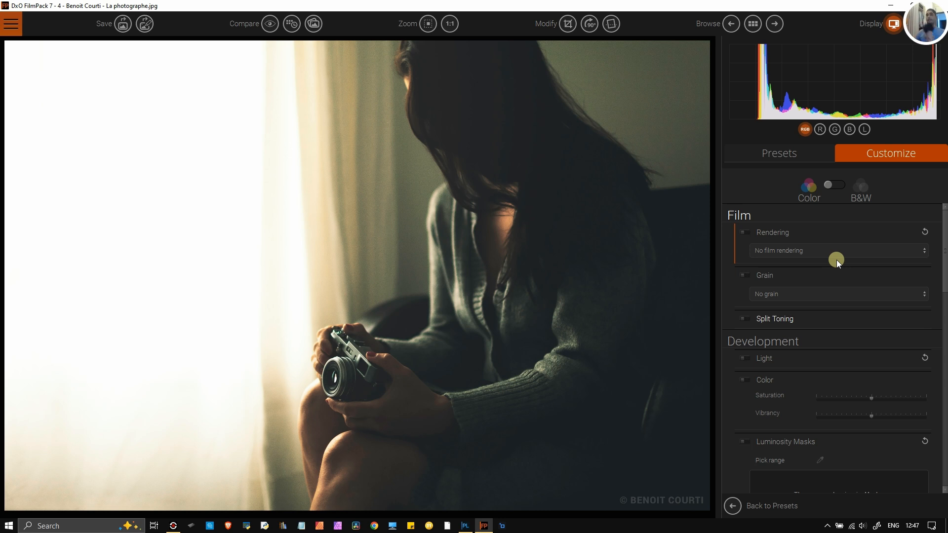
left_click(770, 153)
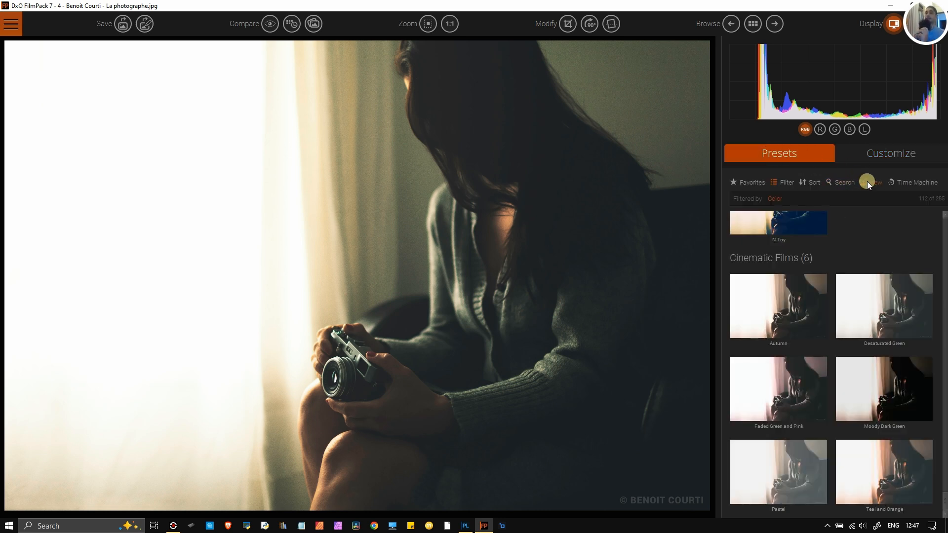
left_click(881, 151)
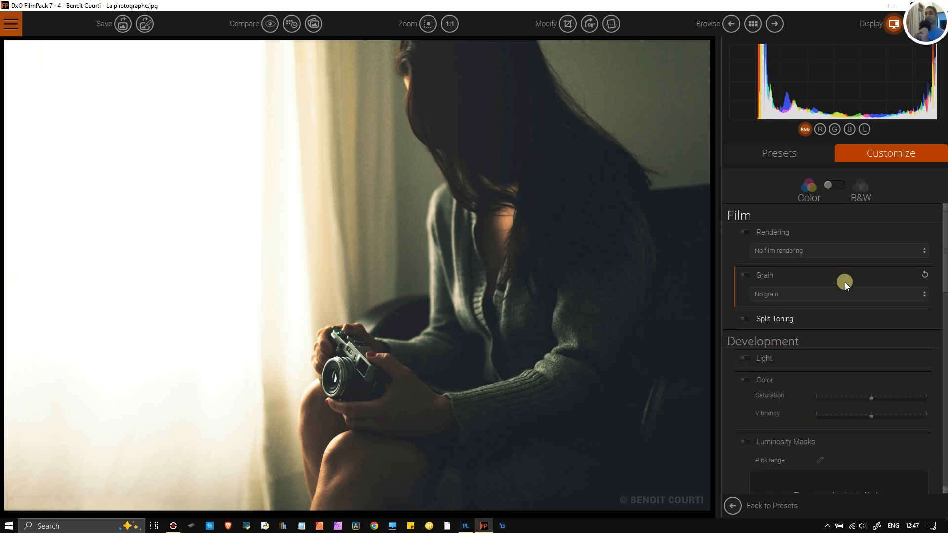
left_click(735, 509)
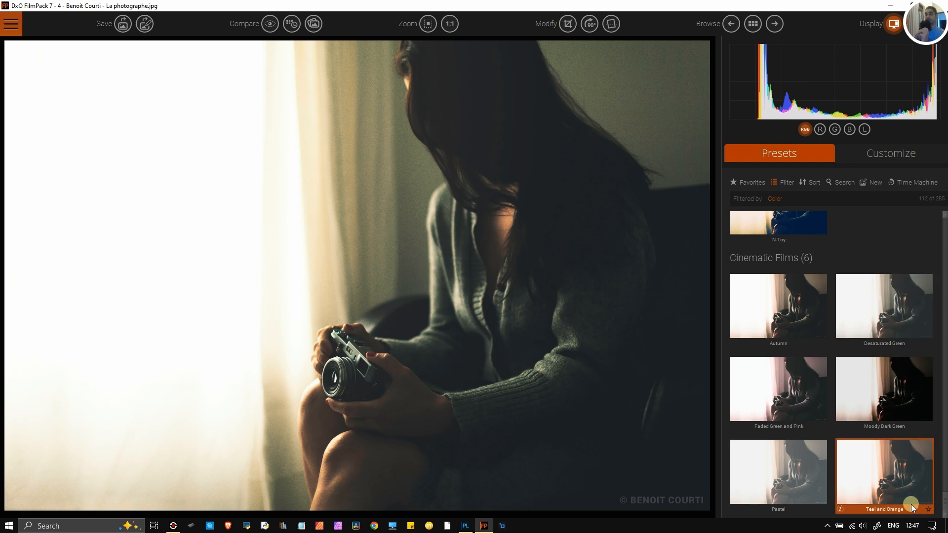
Step: Apply the Teal and Orange cinematic preset and add a luminosity mask in its development settings
left_click(890, 491)
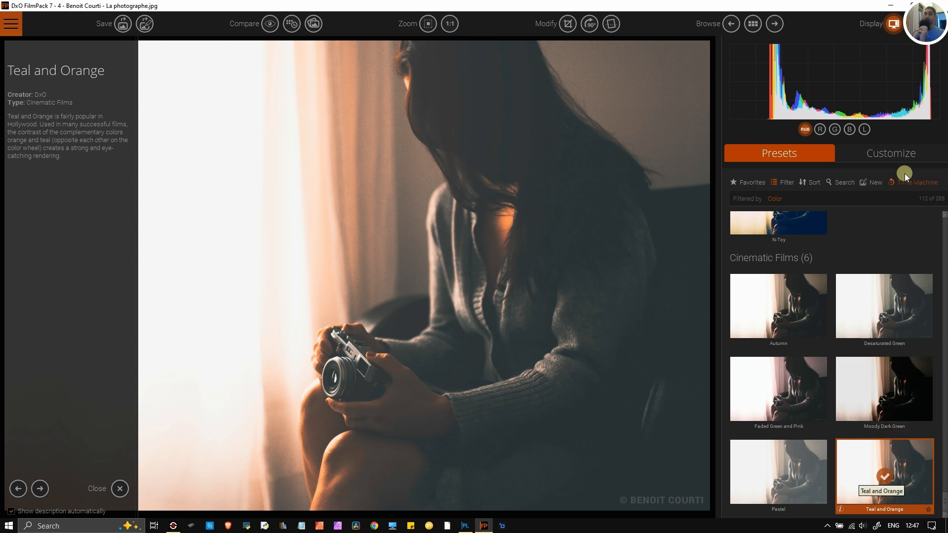
left_click(886, 155)
left_click_drag(944, 258, 944, 311)
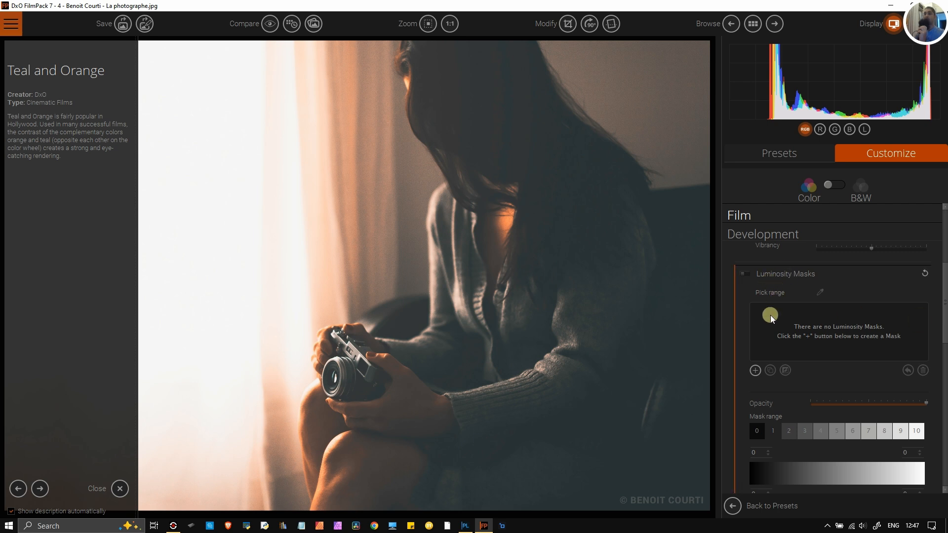
left_click(755, 369)
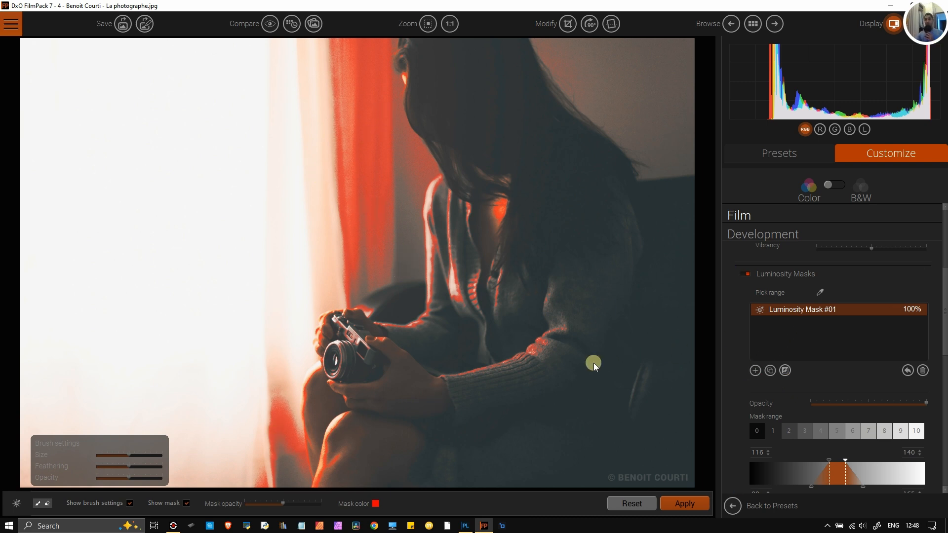
Step: Pick the luminosity mask's range from the woman's hand and narrow the falloff around that tonal range
left_click(823, 292)
left_click(414, 366)
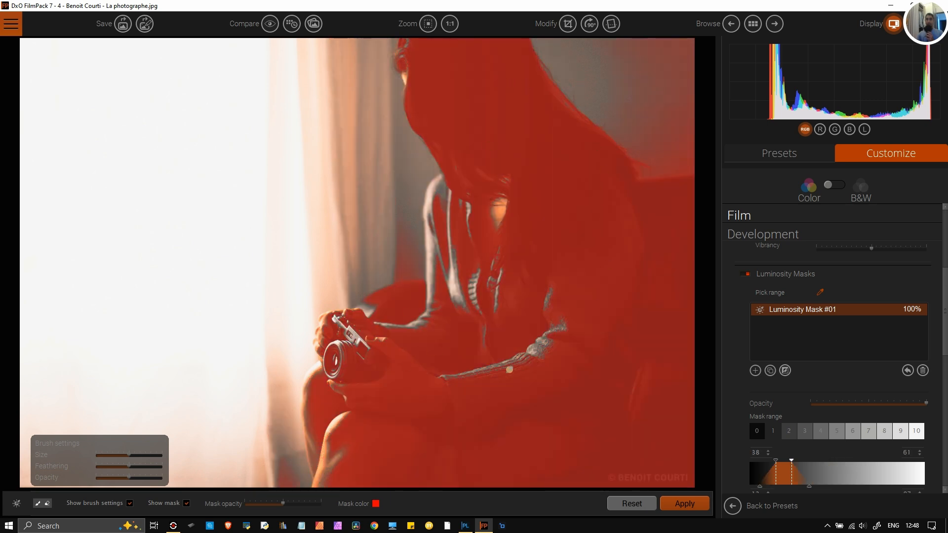
left_click_drag(808, 487, 770, 492)
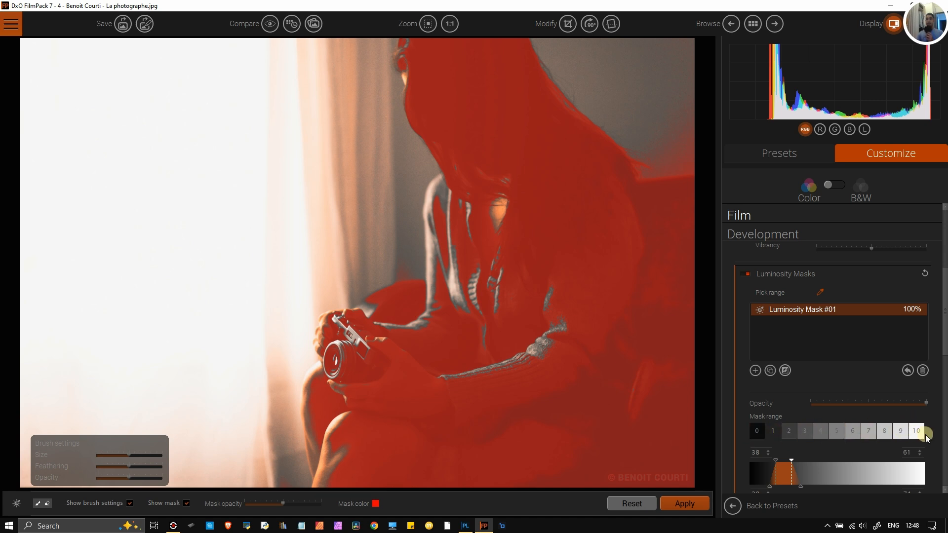
Step: Look over the remaining mask settings, delete the luminosity mask, and return to the preset list
scroll(931, 432, "down", 5)
scroll(933, 428, "up", 5)
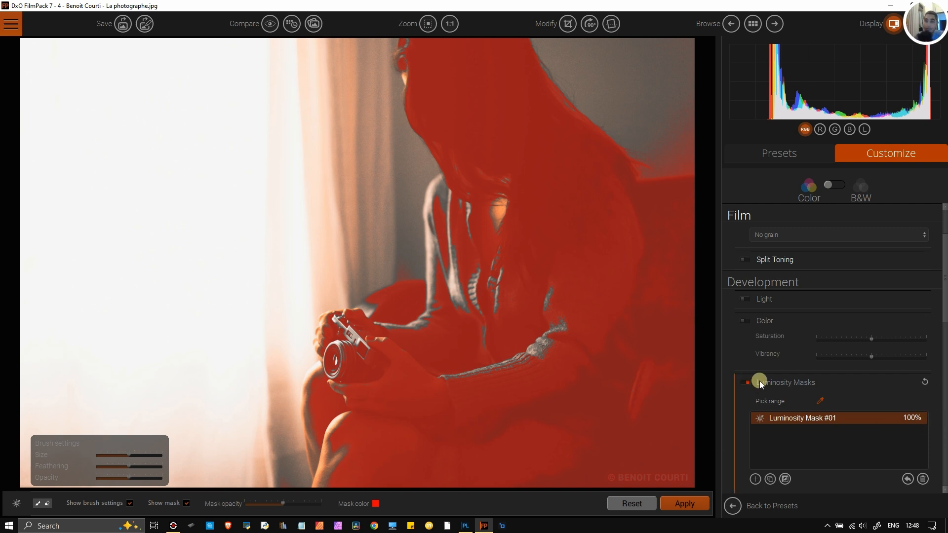
left_click(822, 402)
left_click(923, 478)
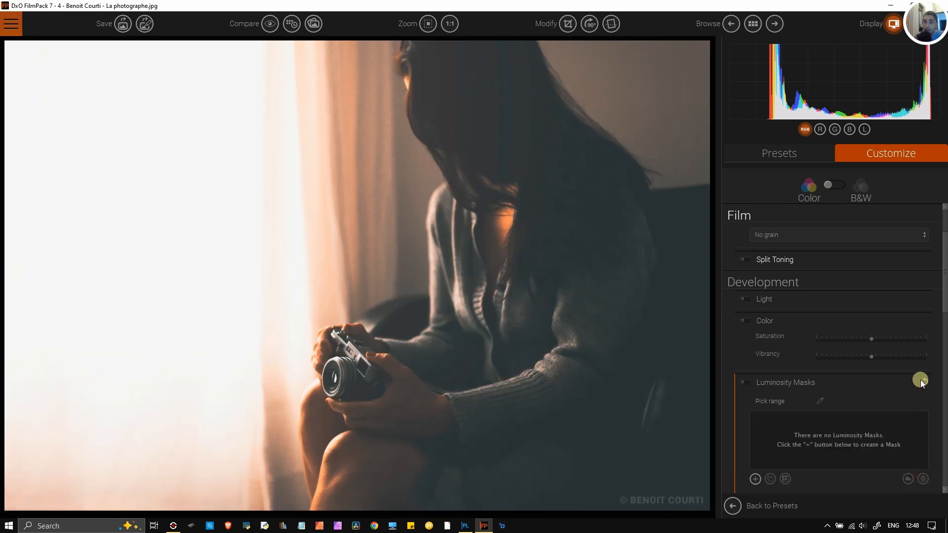
left_click(778, 152)
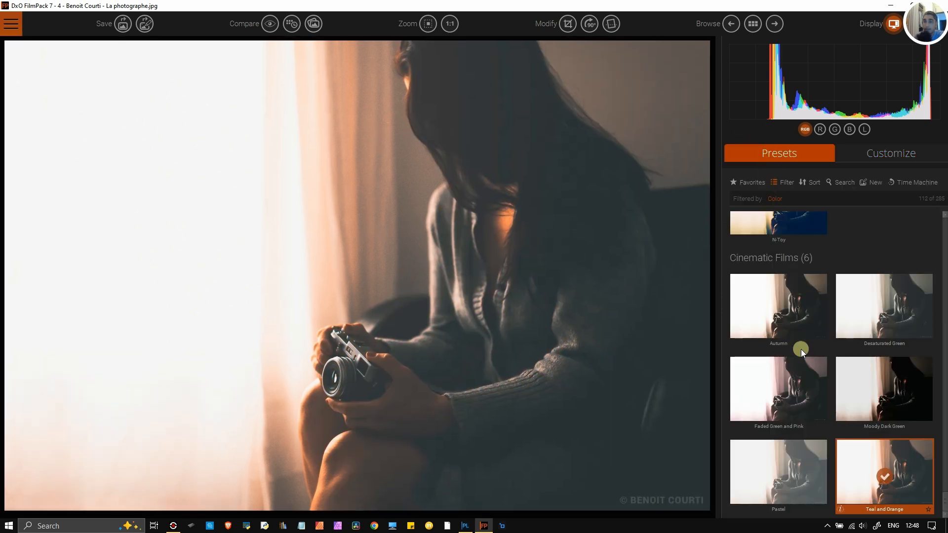
left_click(895, 25)
left_click(894, 24)
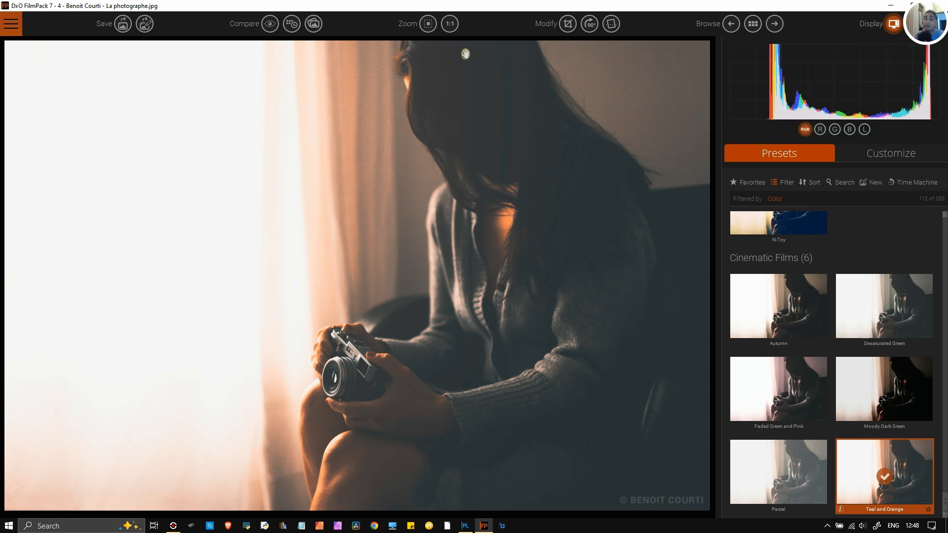
scroll(533, 106, "down", 2)
scroll(536, 167, "up", 1)
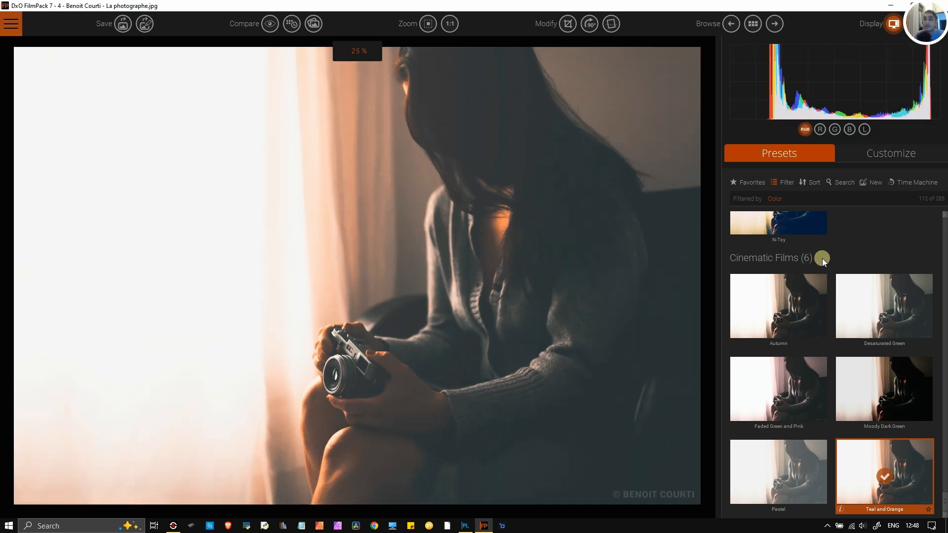
Step: Open the Time Machine and look over the 2010 - 2020 history entries, the list of periods and the matching film presets
scroll(851, 293, "down", 5)
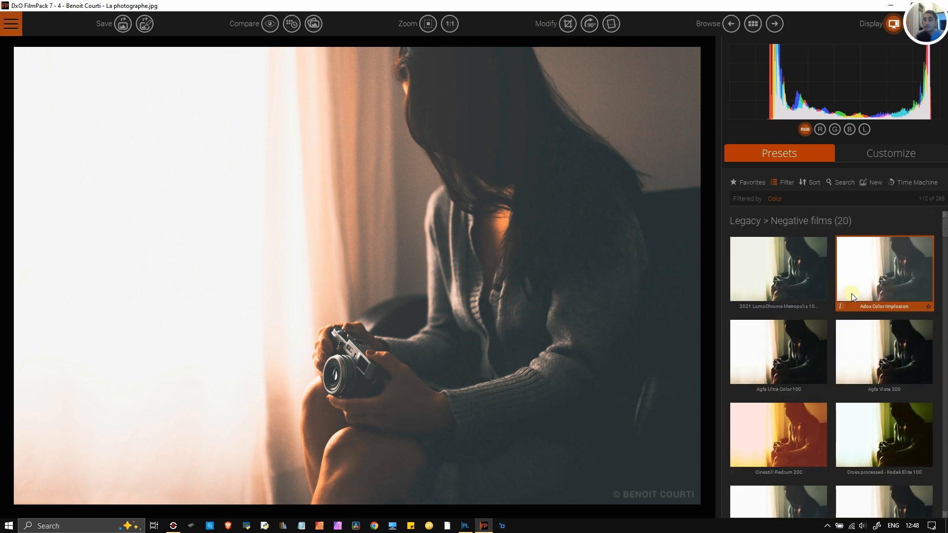
left_click(917, 182)
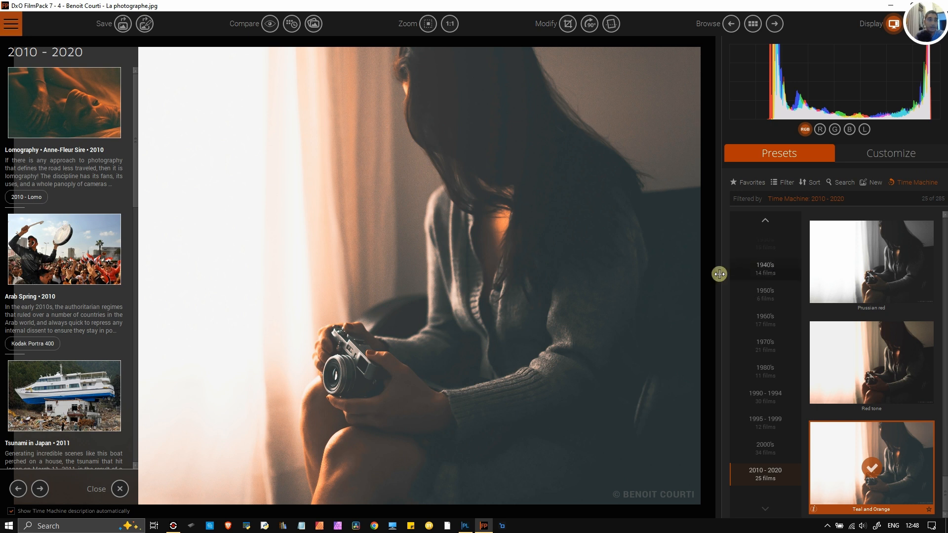
scroll(29, 191, "down", 5)
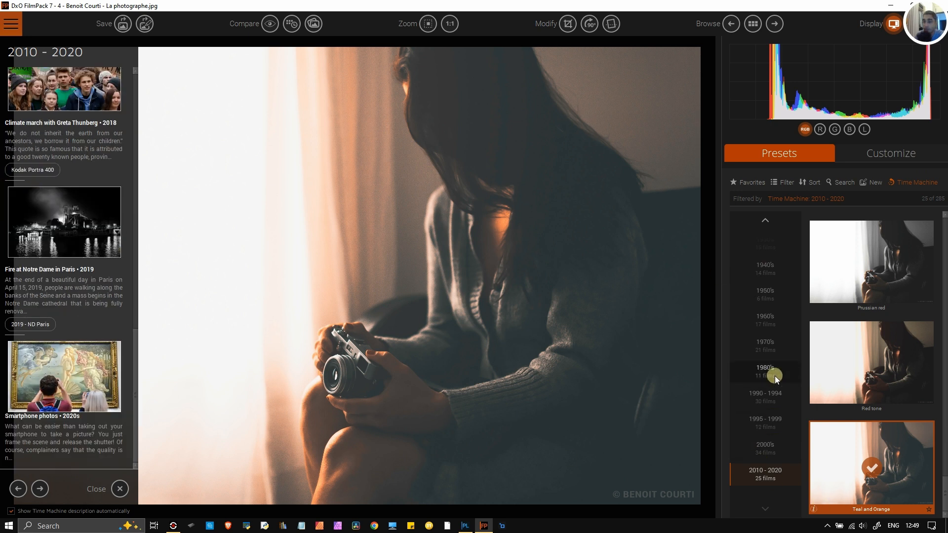
scroll(775, 375, "up", 2)
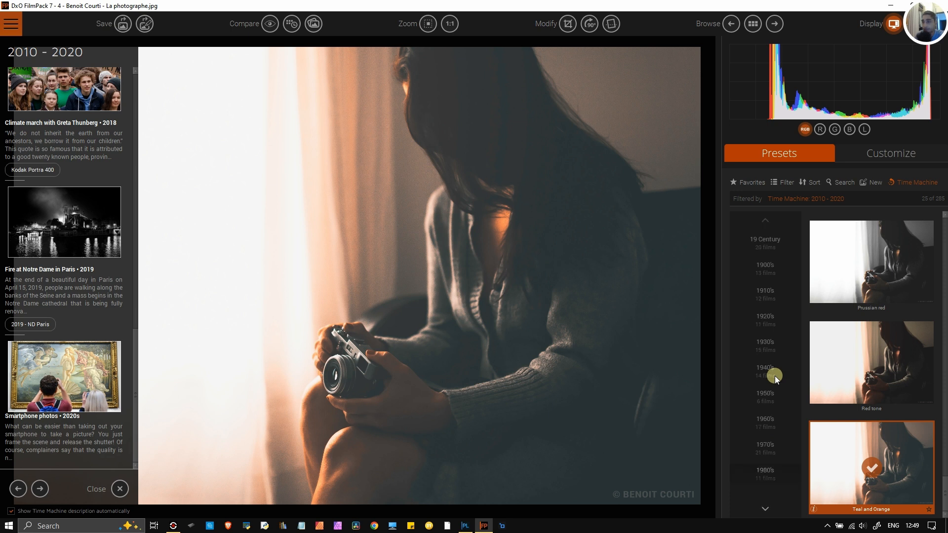
scroll(857, 344, "up", 5)
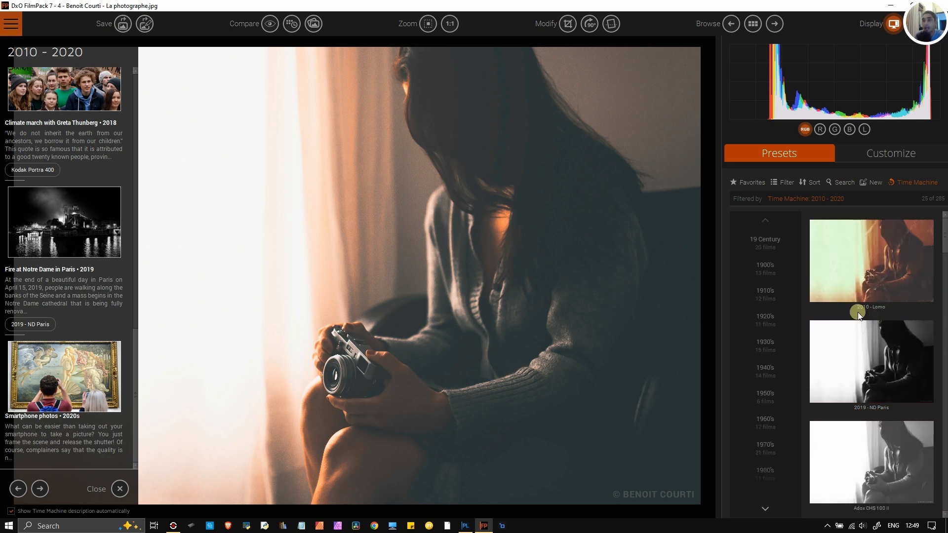
Step: Apply the 2010 - Lomo preset and look over its film rendering and grain settings
left_click(863, 280)
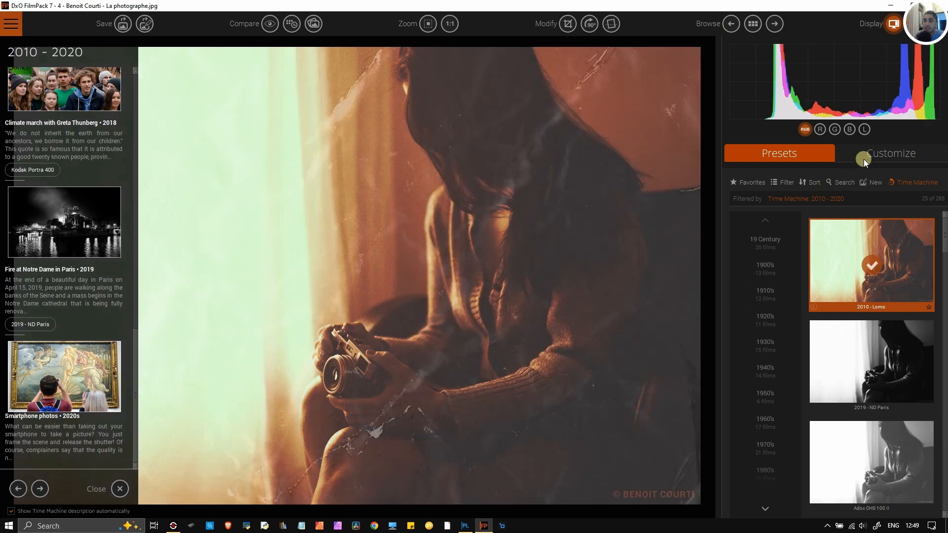
left_click(868, 167)
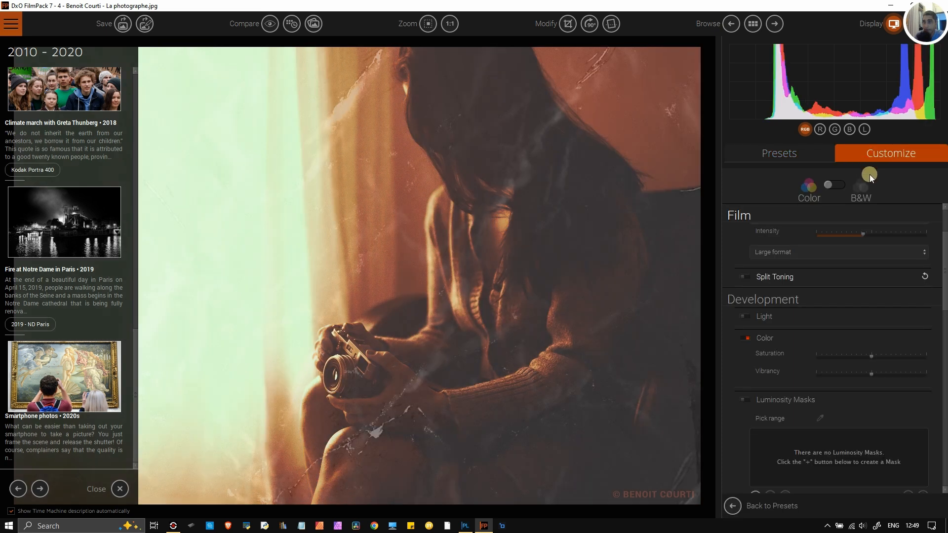
left_click(834, 188)
scroll(878, 229, "up", 3)
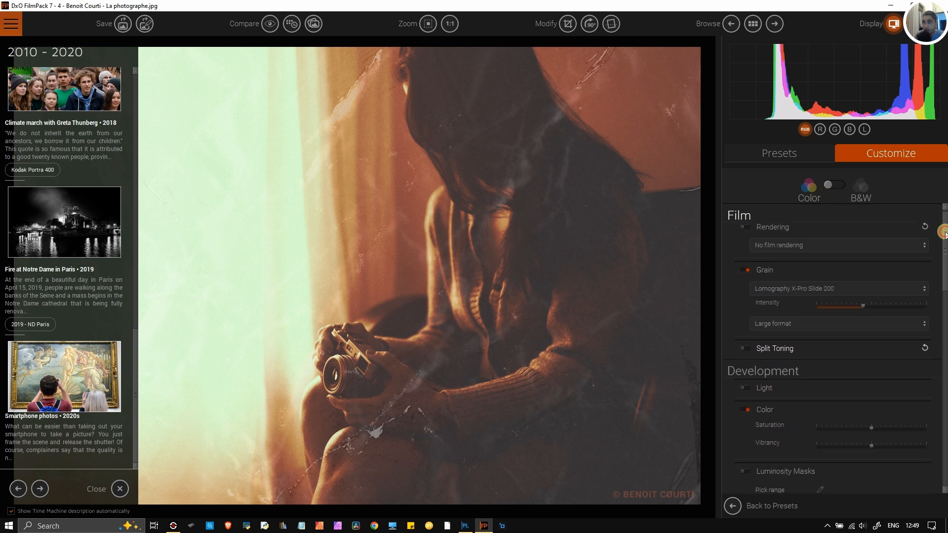
Step: Toggle the photo's rendering between B&W and Color, finish on Color, and return to the preset list
left_click(829, 188)
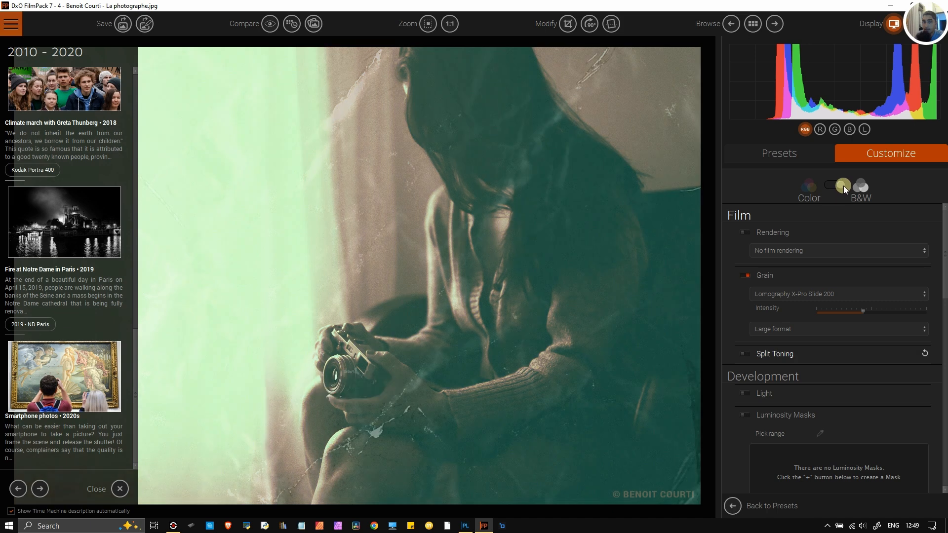
left_click(844, 186)
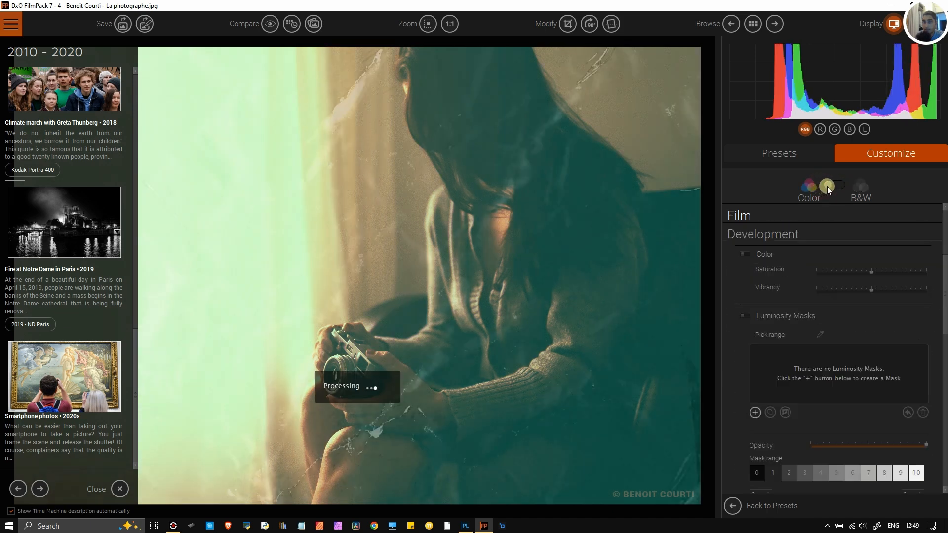
left_click(828, 186)
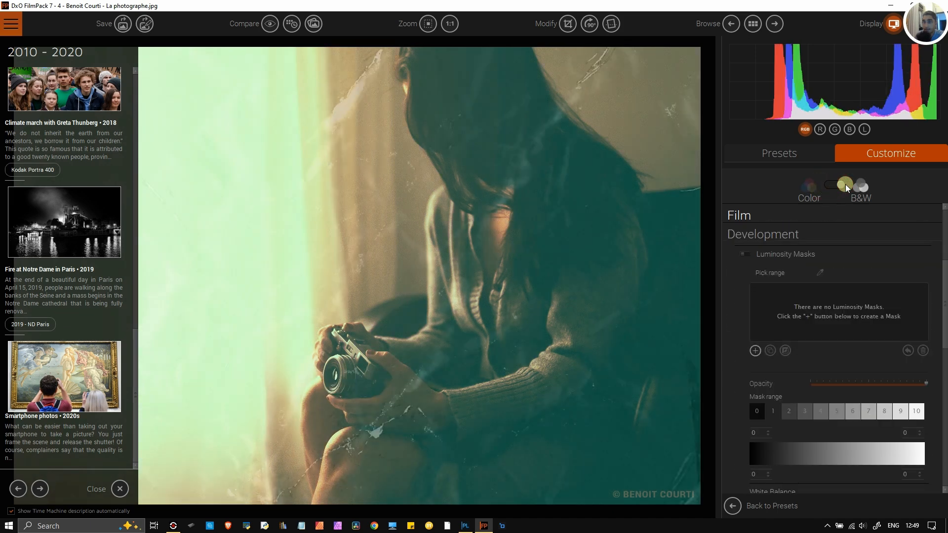
left_click(842, 184)
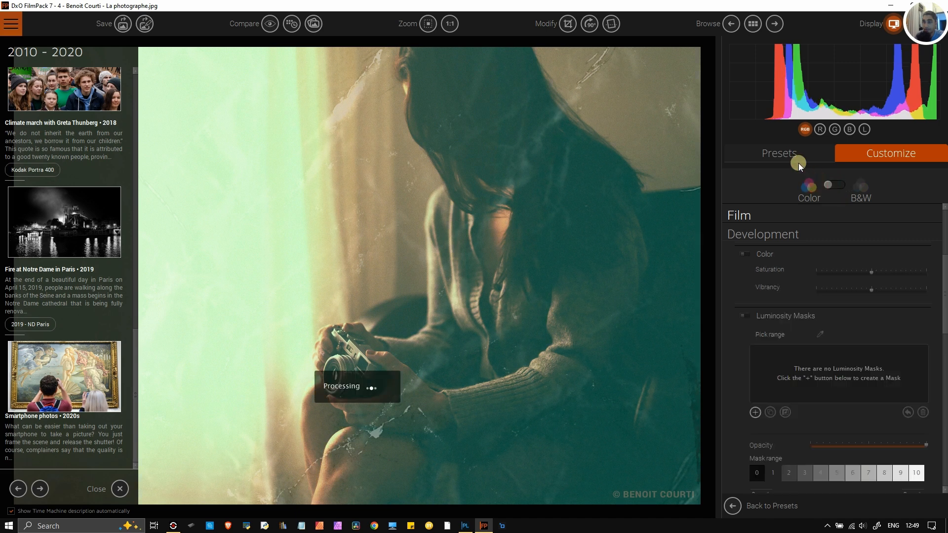
left_click(799, 150)
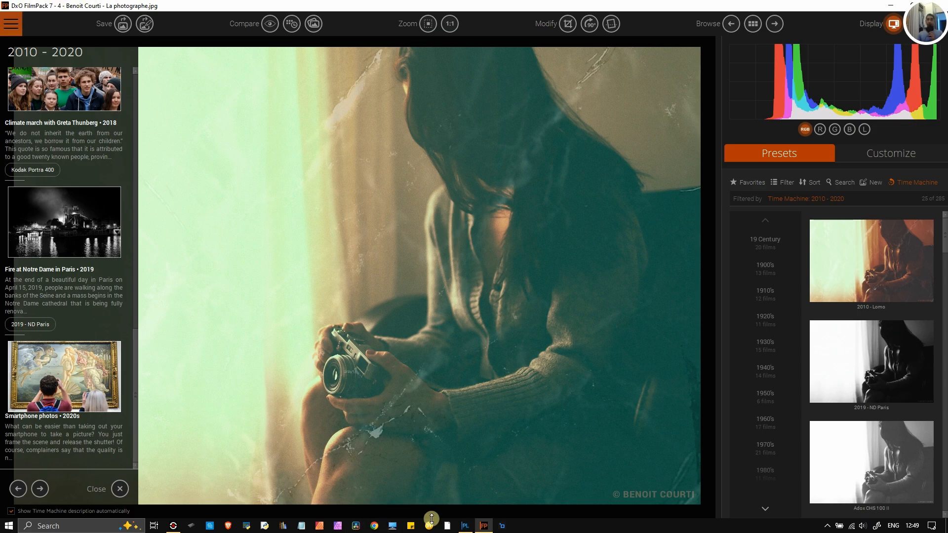
Step: Switch back and forth between DxO PhotoLab and standalone FilmPack to compare their workspaces, ending in PhotoLab
left_click(464, 527)
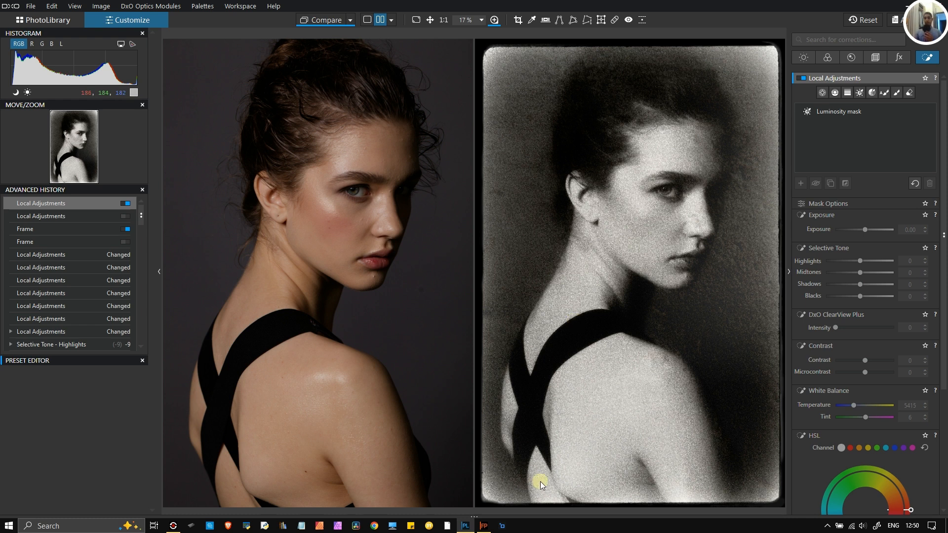
left_click(484, 526)
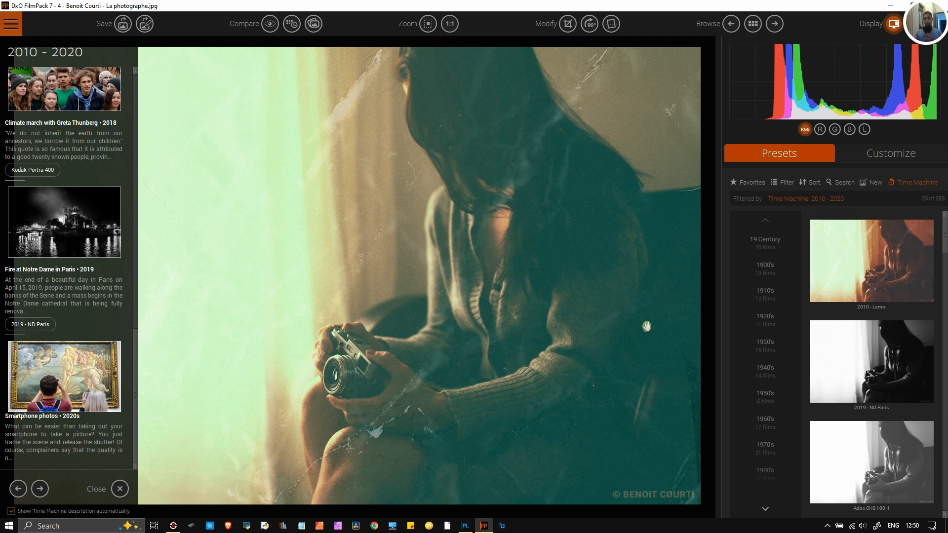
left_click(465, 526)
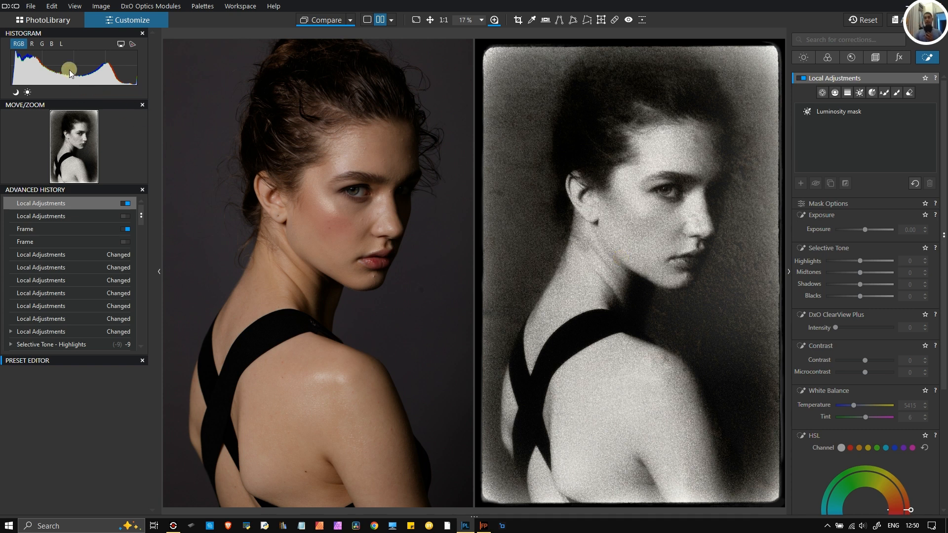
left_click(484, 526)
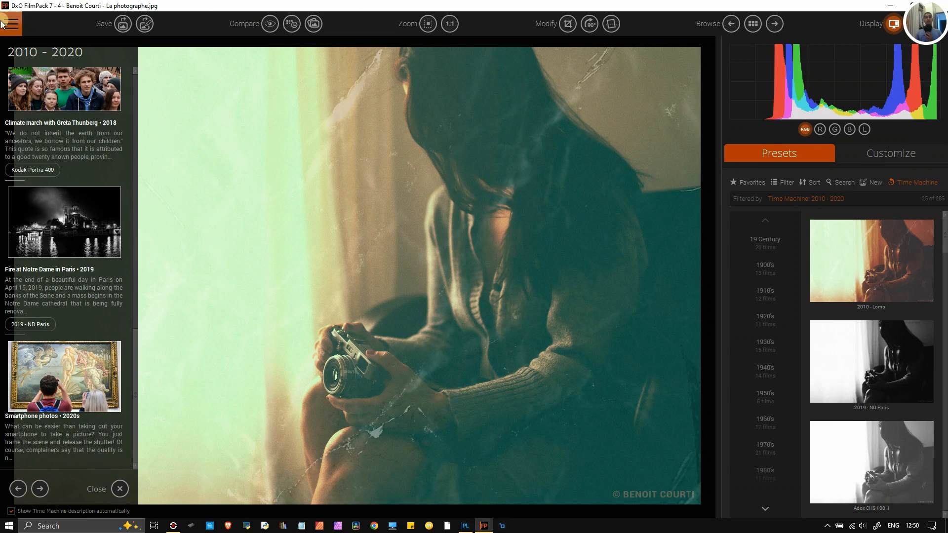
left_click(465, 526)
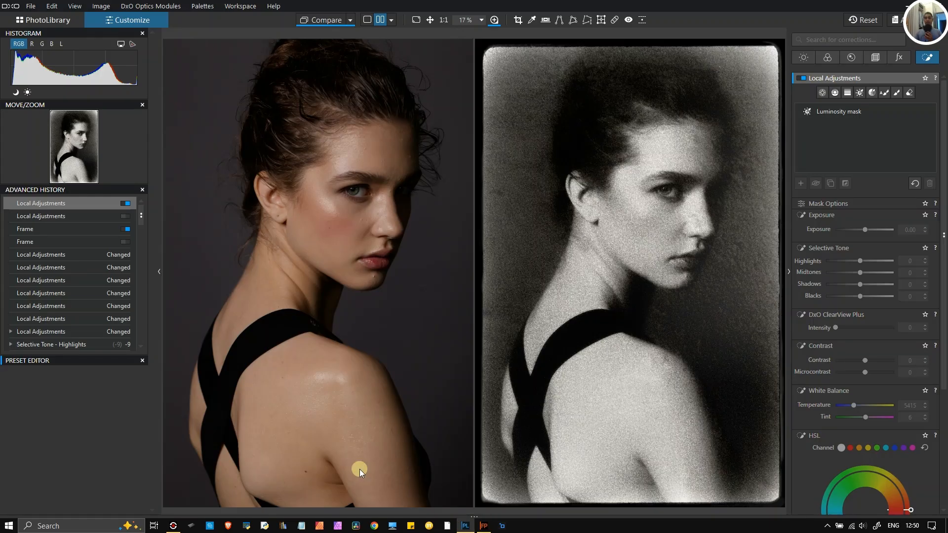